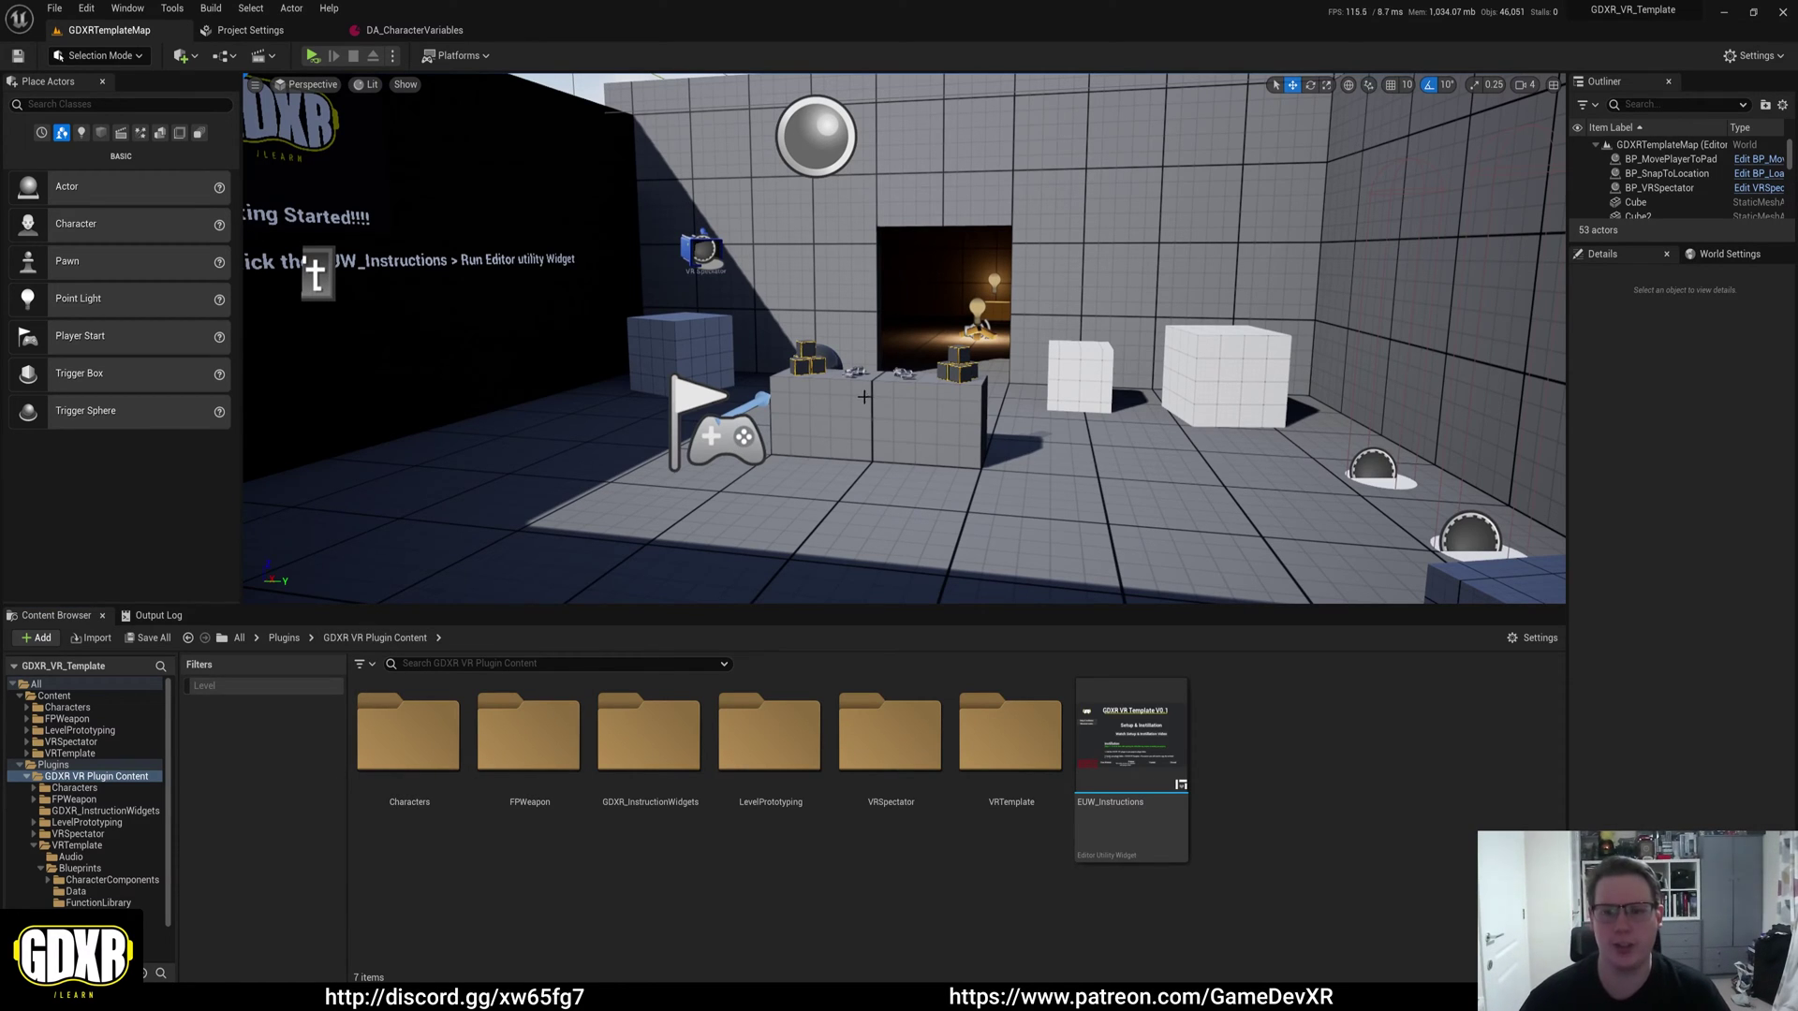
Step: Browse to the VRTemplate > Blueprints > Data folder in the Content Browser and enlarge it
{"action": "right_click_drag", "start_coordinate": [863, 397], "coordinate": [794, 421]}
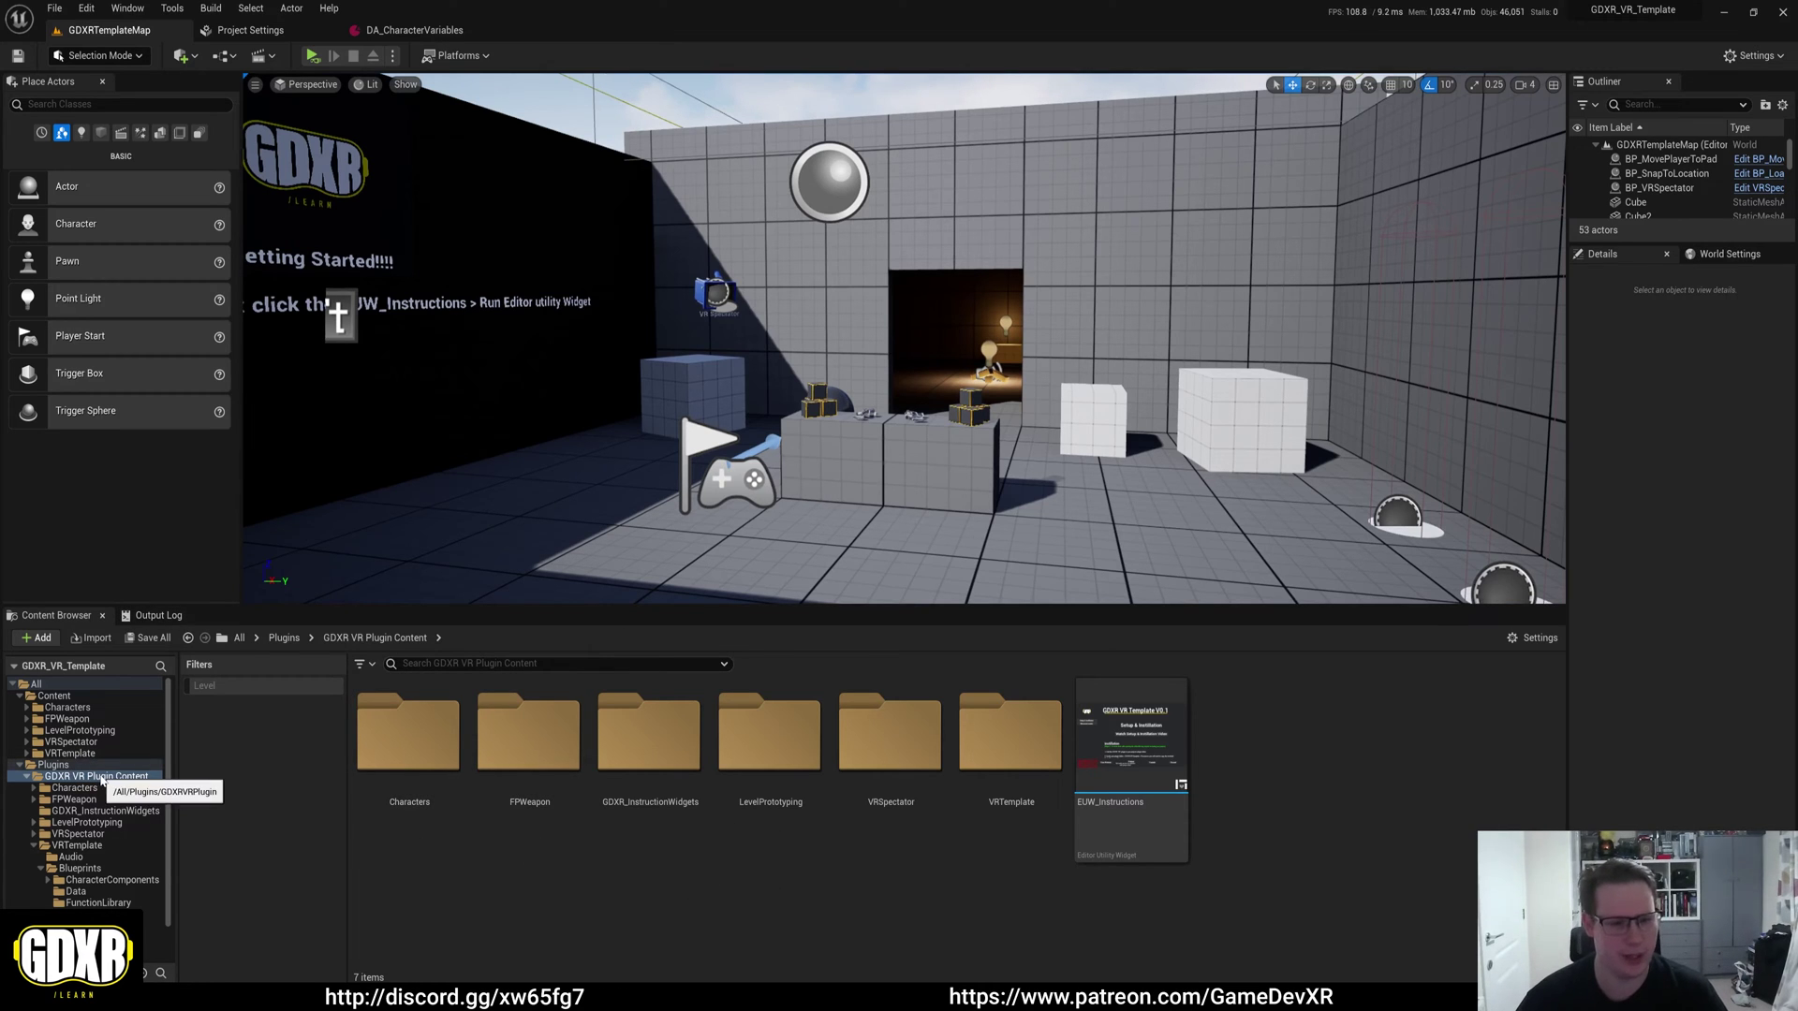
{"action": "double_click", "coordinate": [981, 737]}
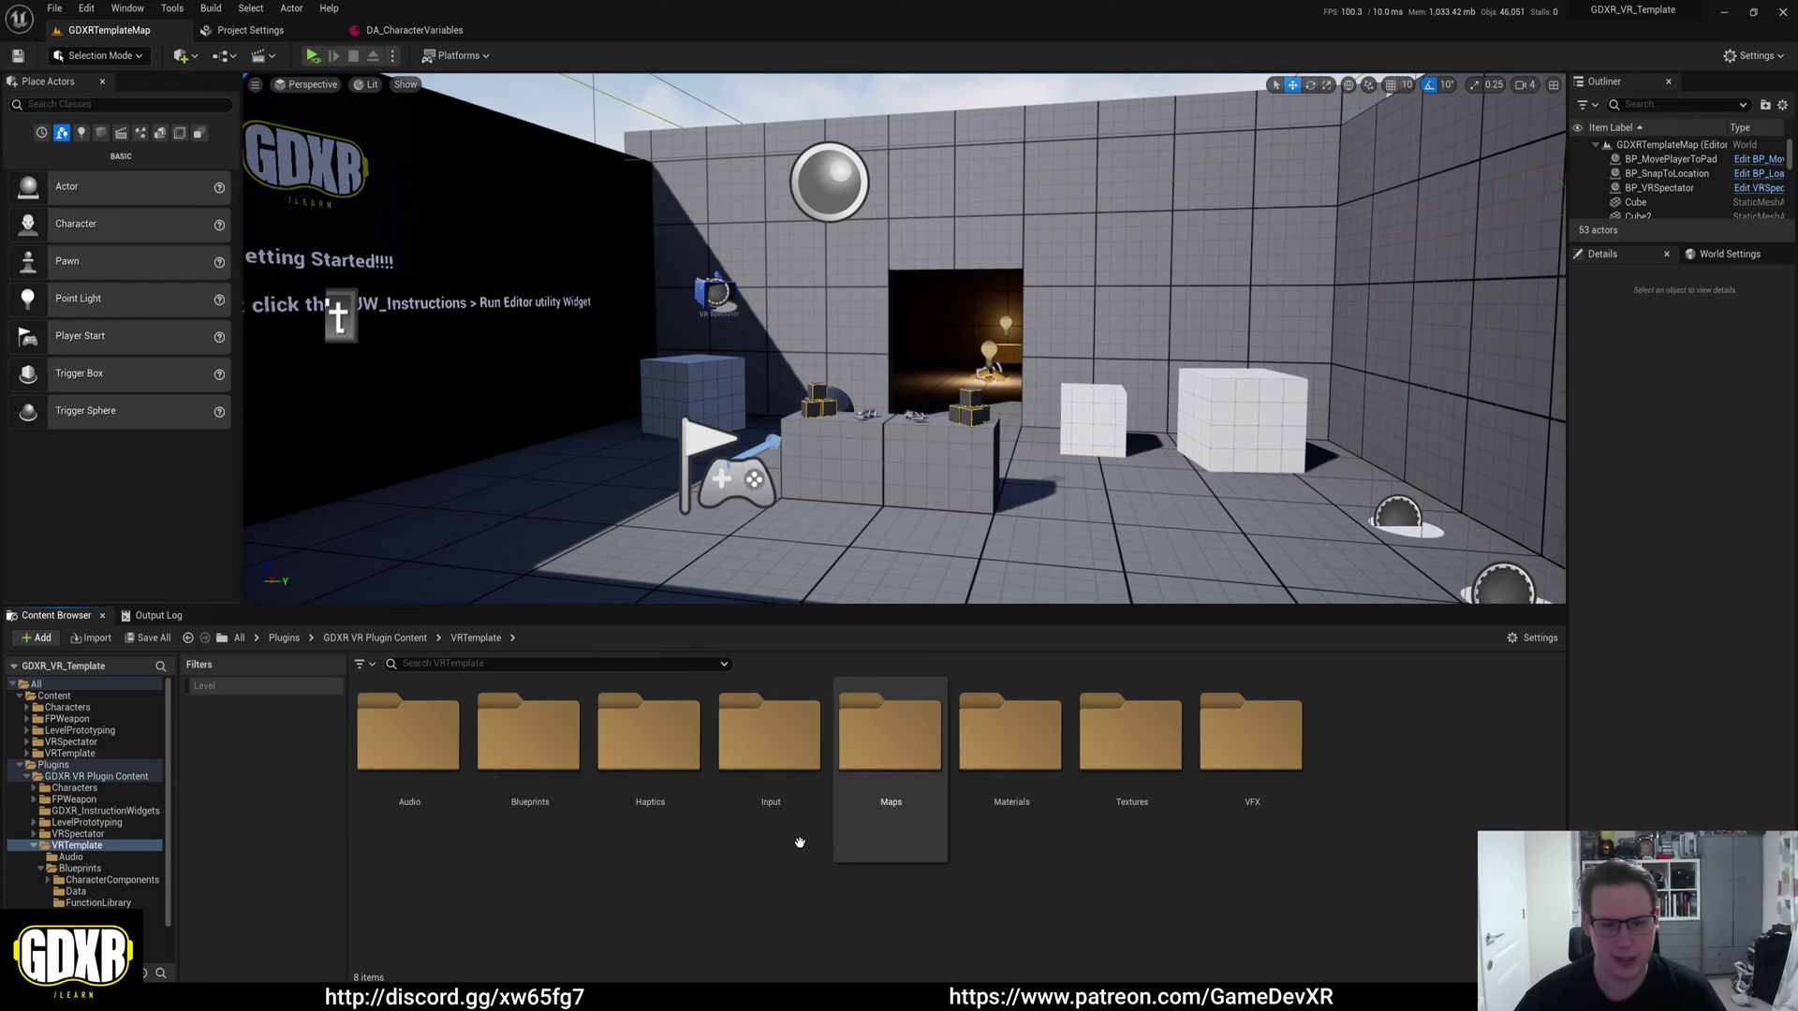
{"action": "double_click", "coordinate": [530, 744]}
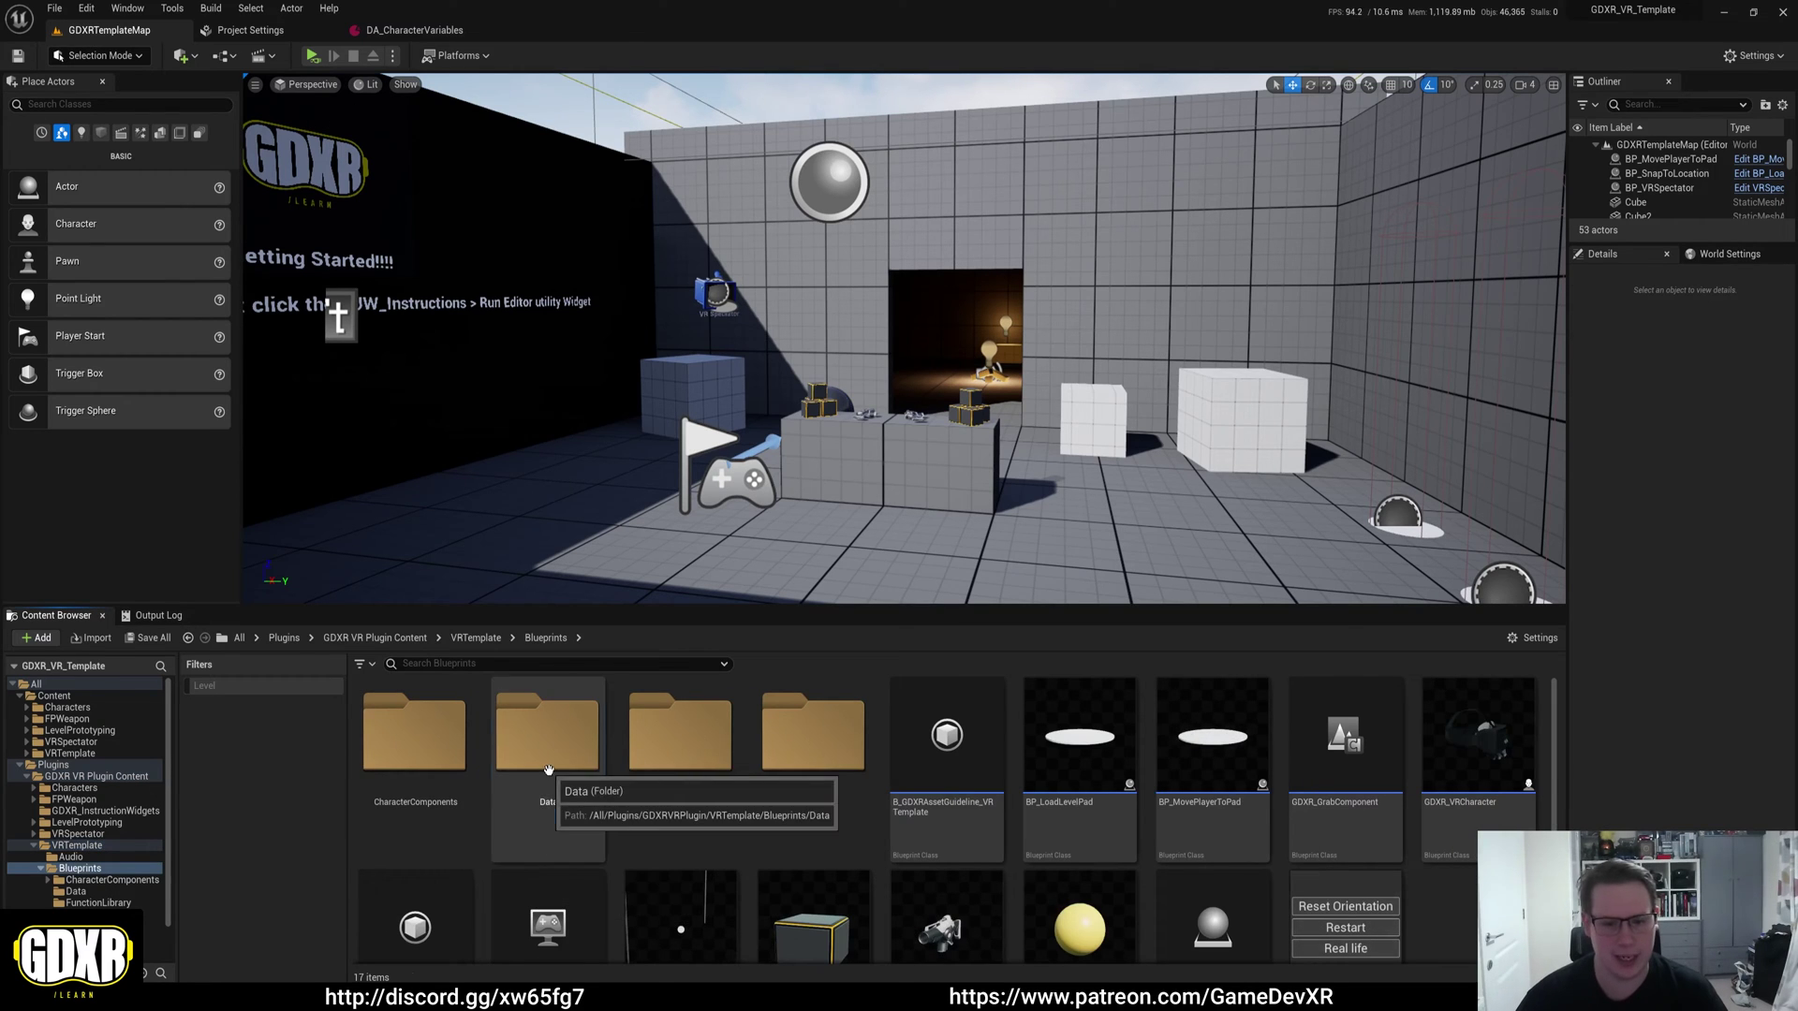
{"action": "double_click", "coordinate": [549, 749]}
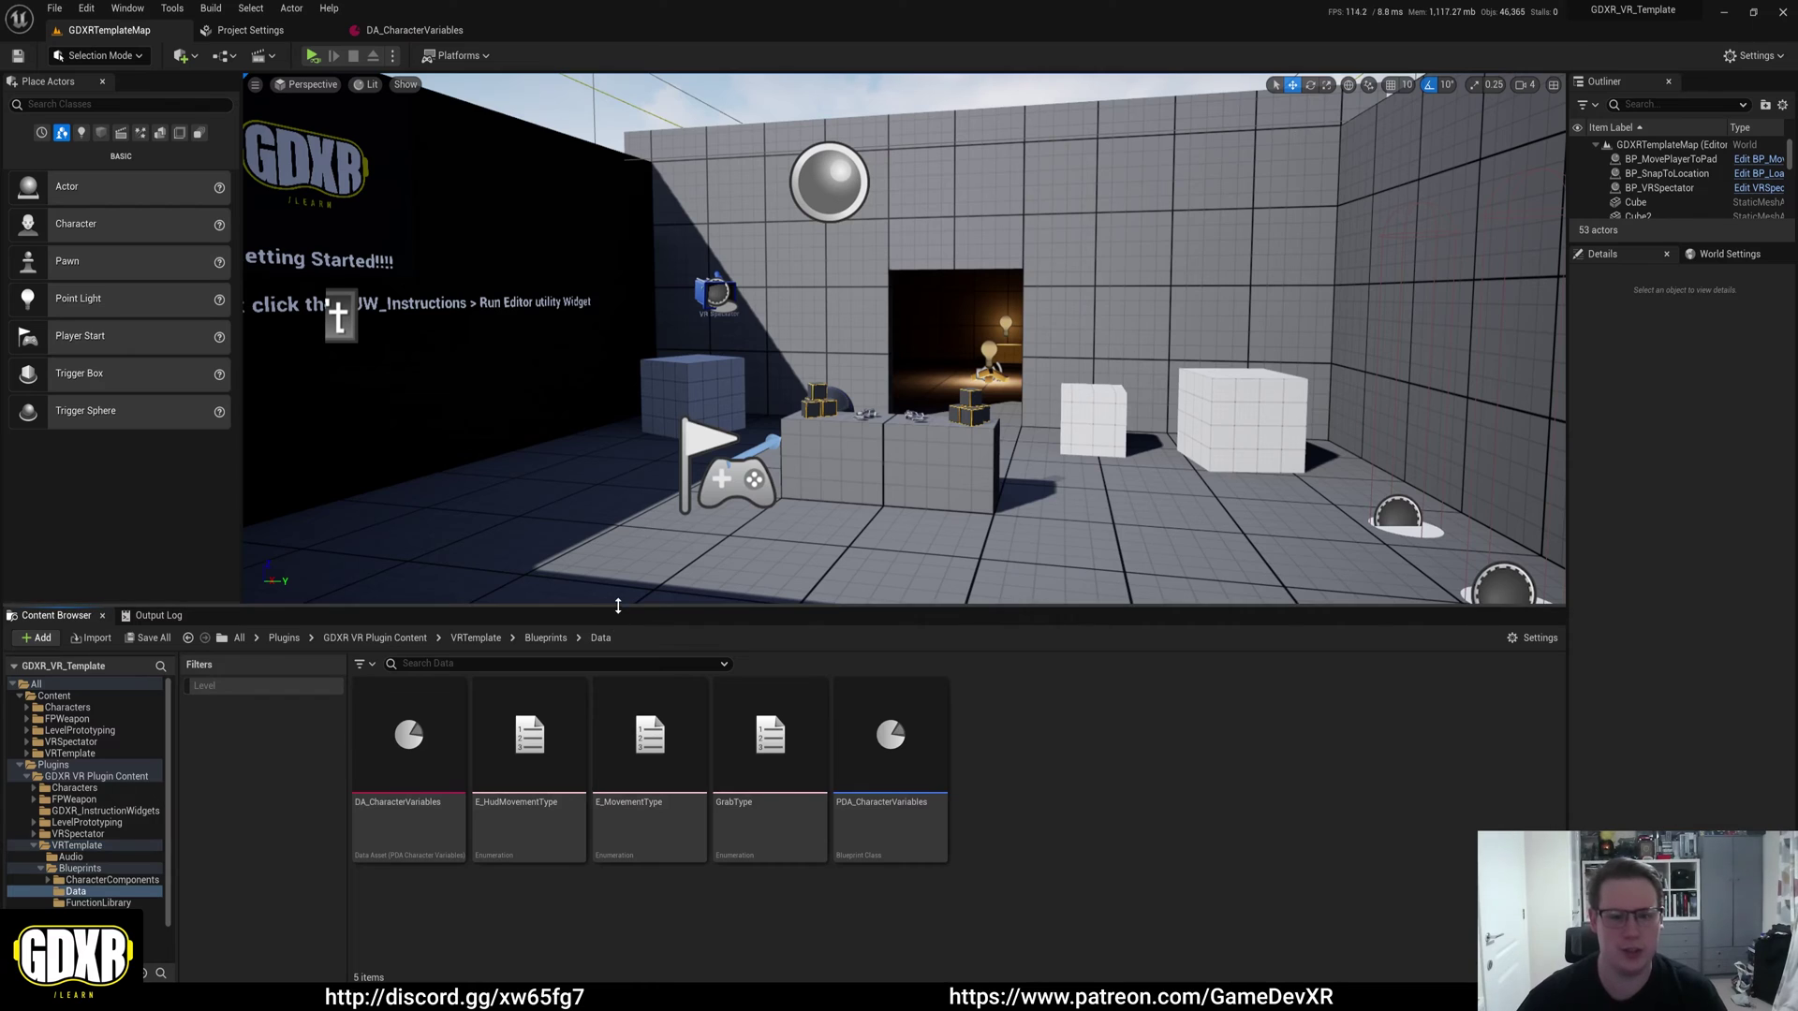
{"action": "left_click_drag", "start_coordinate": [618, 606], "coordinate": [620, 511]}
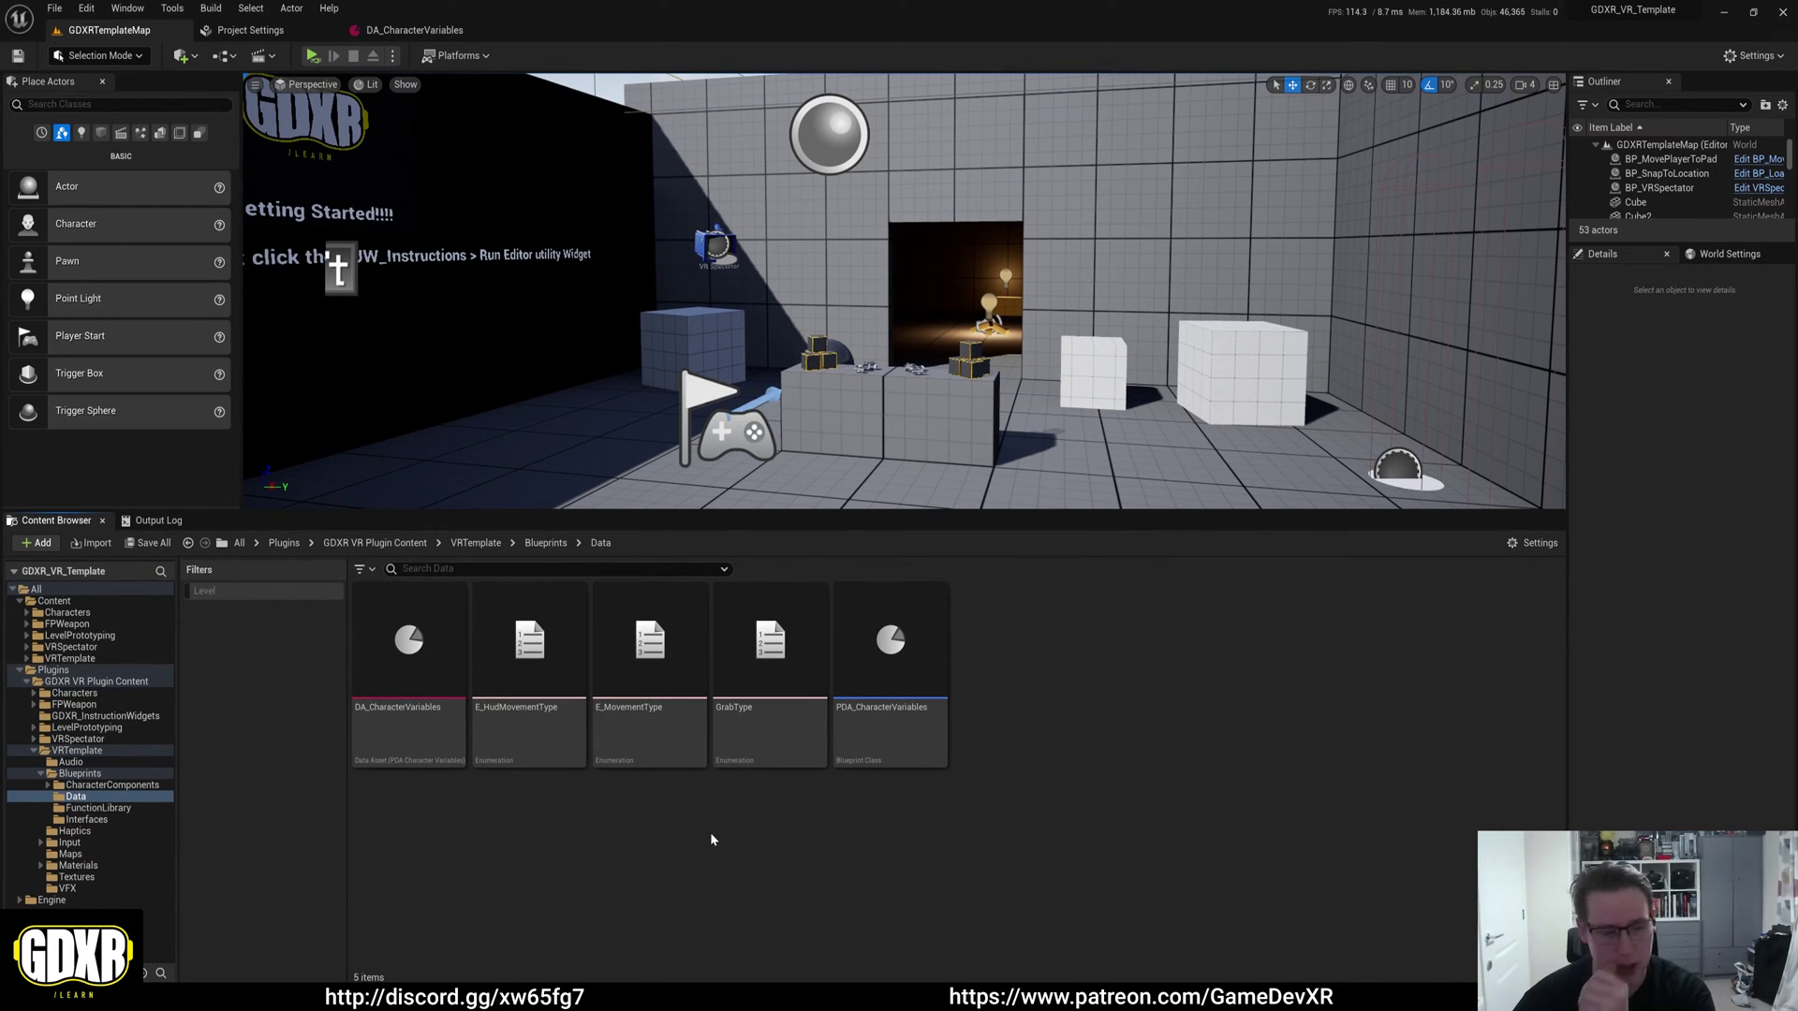
Step: Open DA_CharacterVariables and collapse Rotation, Hud Settings, Controllers & Hands, Game Variables and Gaze Interaction
{"action": "double_click", "coordinate": [409, 710]}
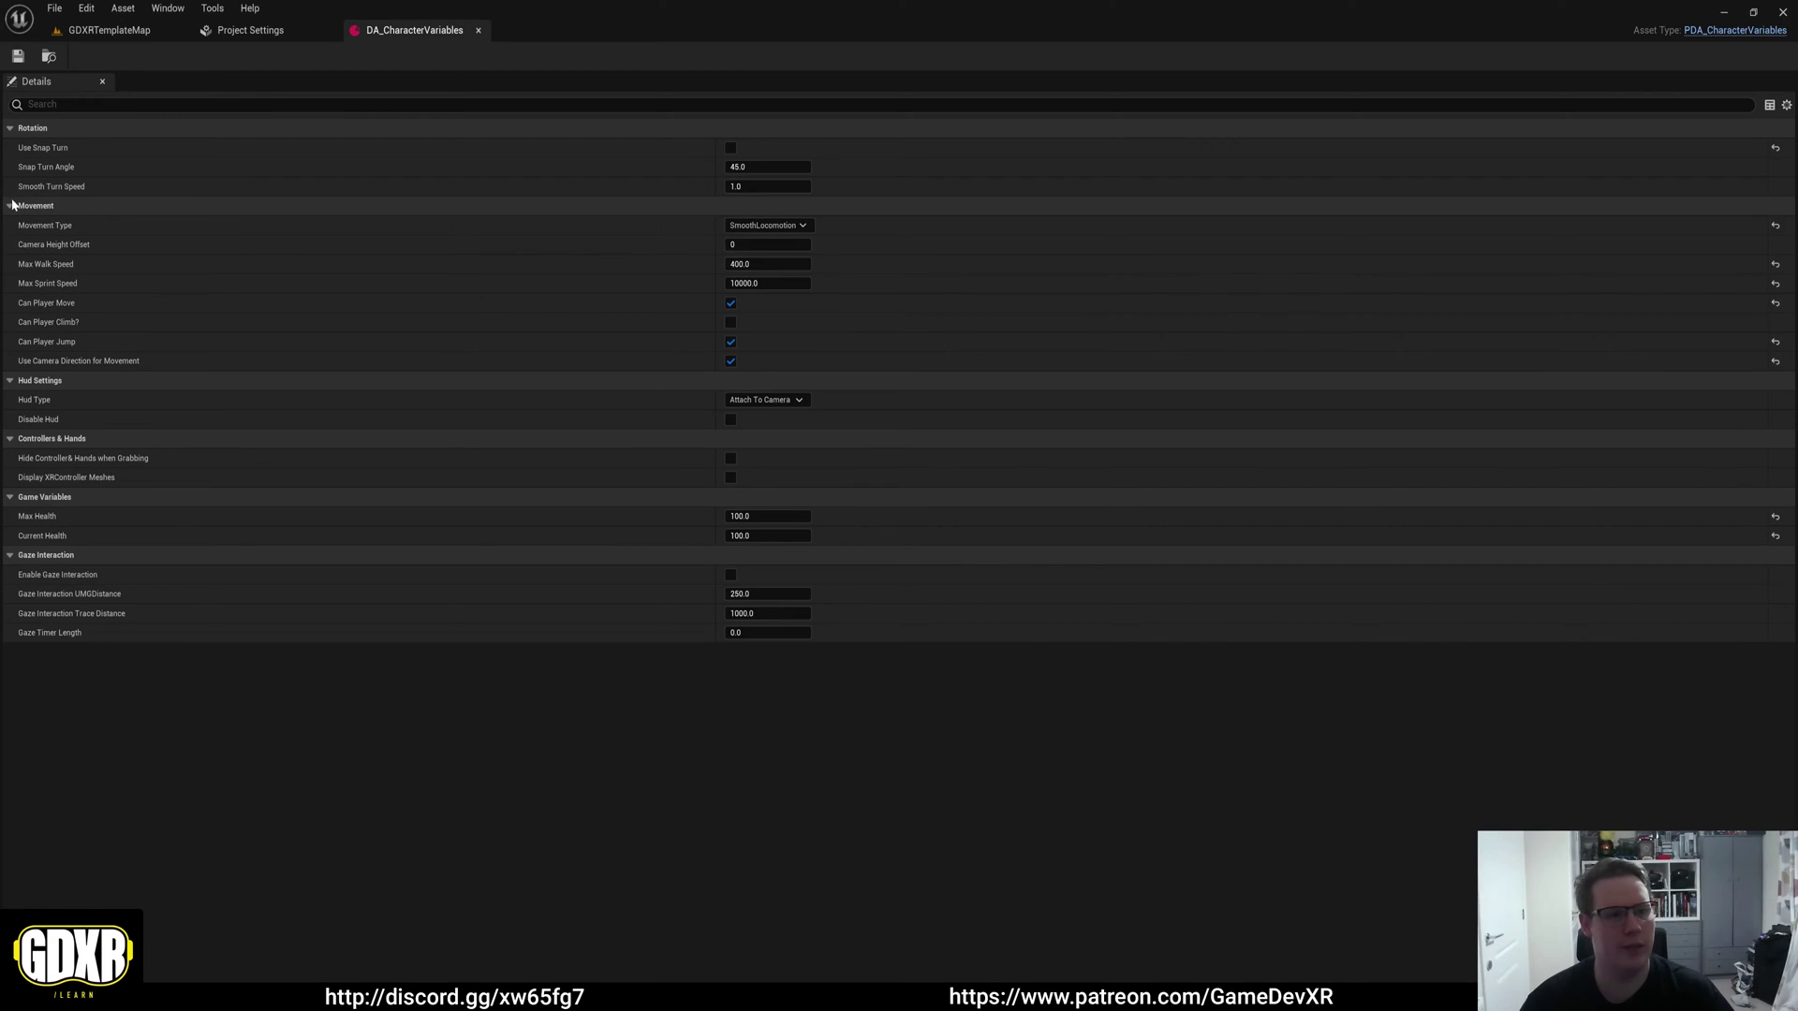
{"action": "left_click", "coordinate": [9, 128]}
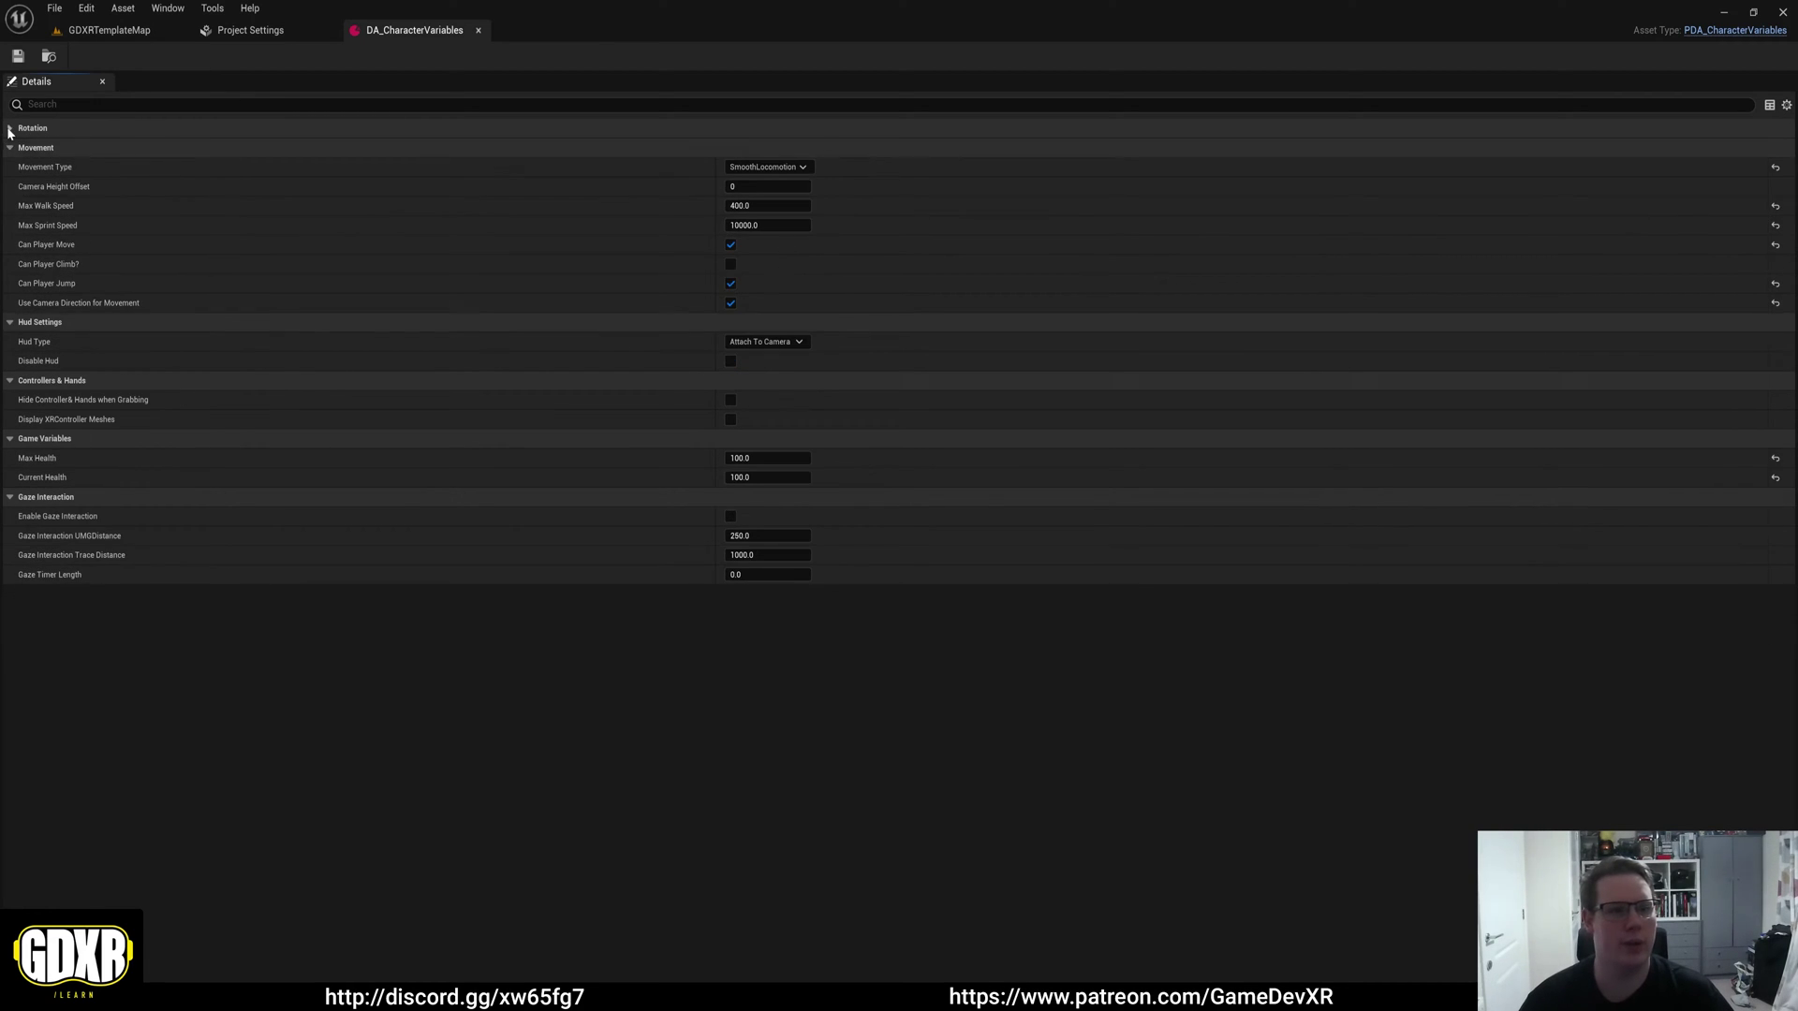
{"action": "left_click", "coordinate": [9, 322]}
{"action": "left_click", "coordinate": [9, 341]}
{"action": "left_click", "coordinate": [9, 360]}
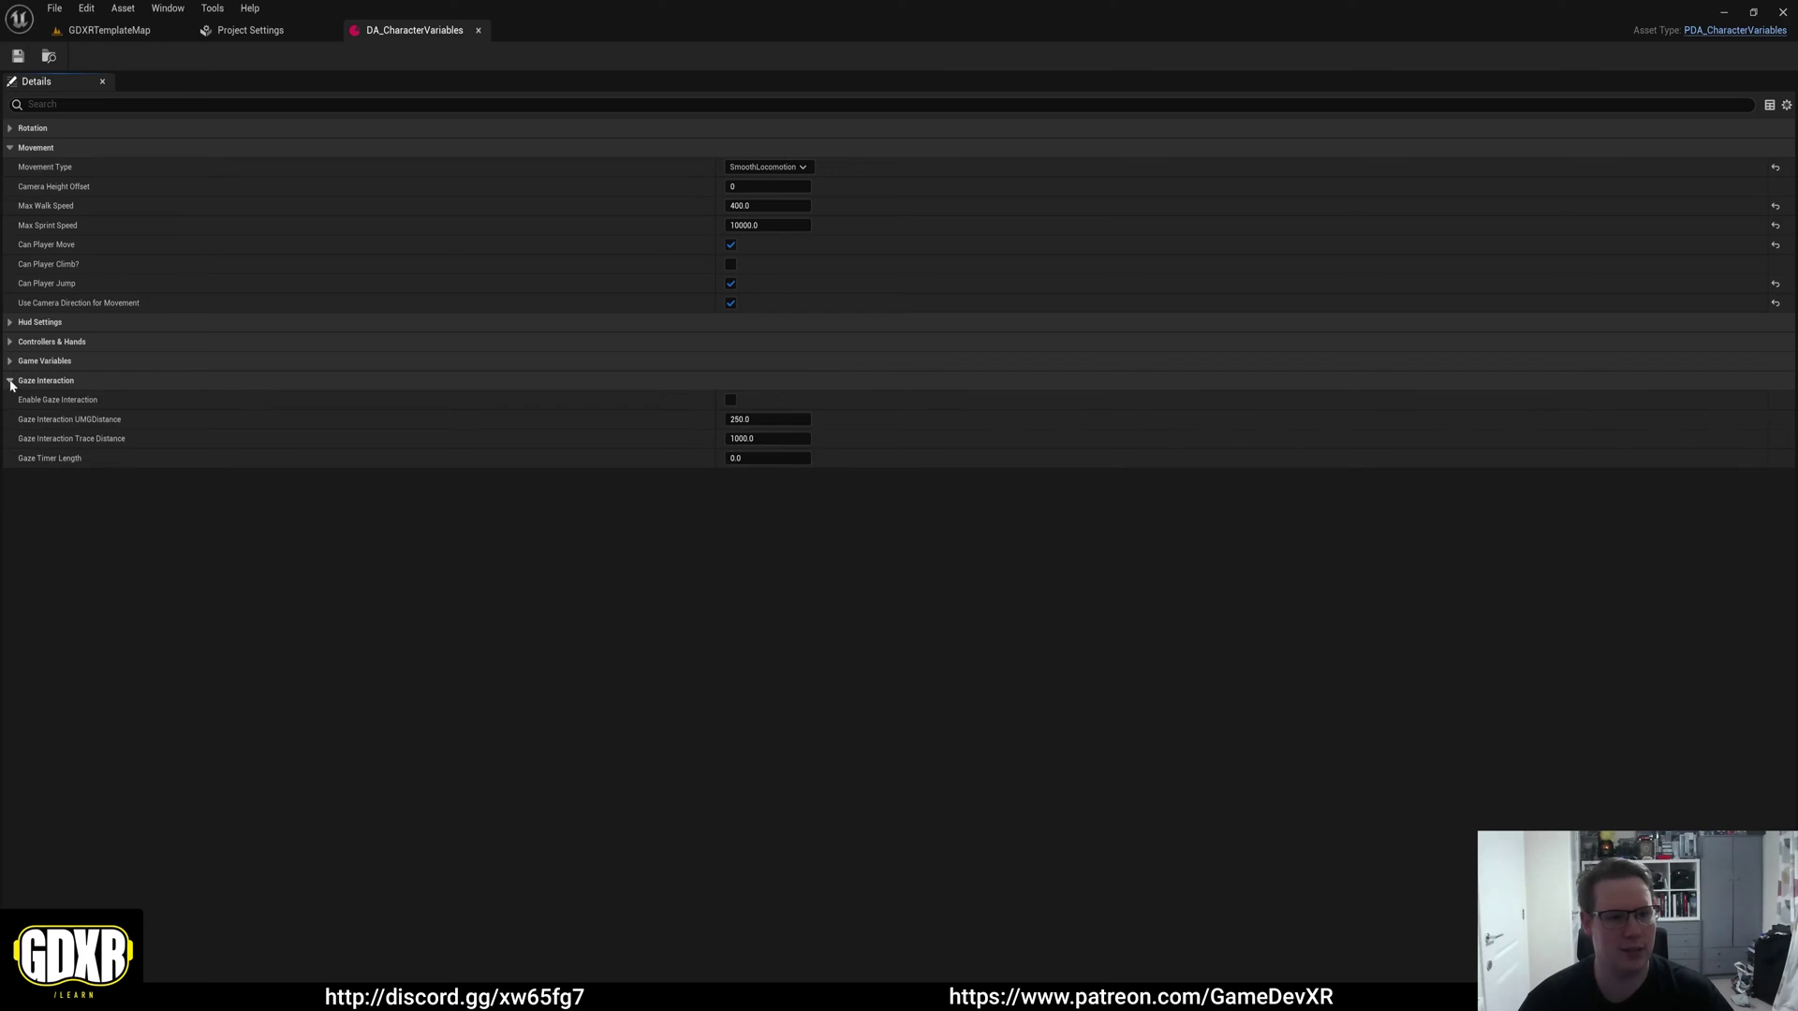
{"action": "left_click", "coordinate": [10, 382]}
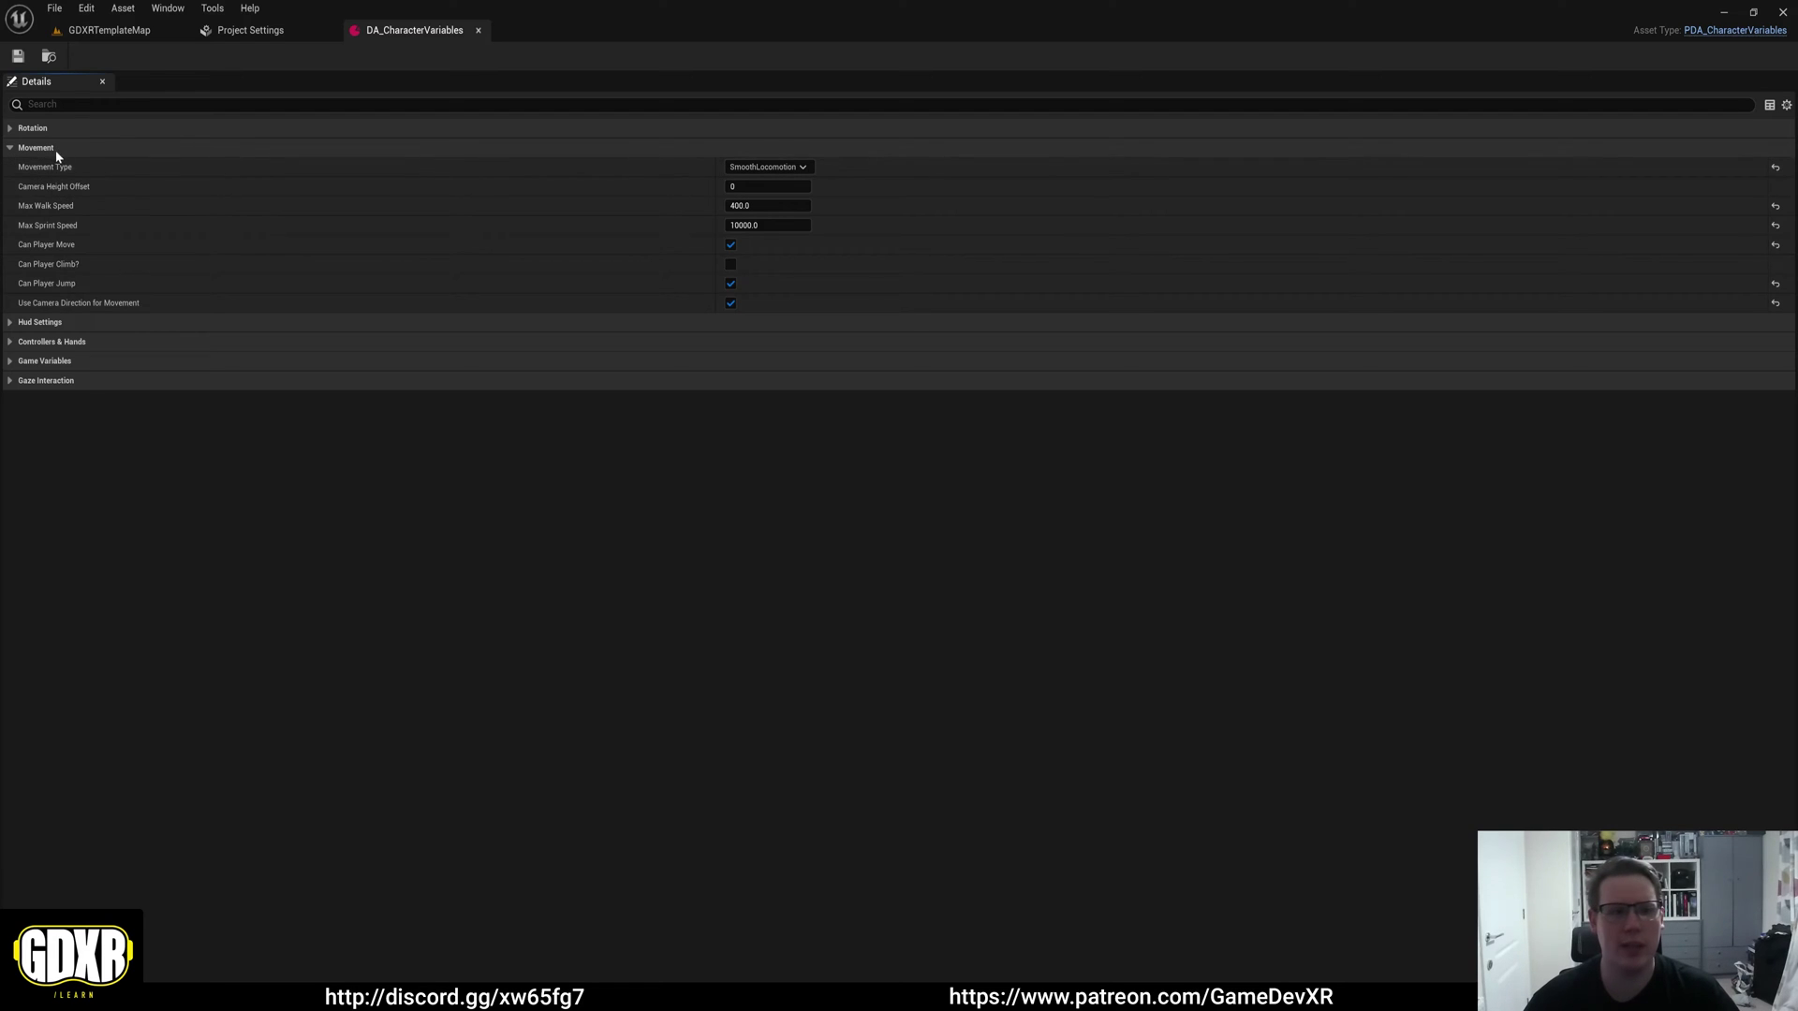
{"action": "left_click", "coordinate": [754, 169]}
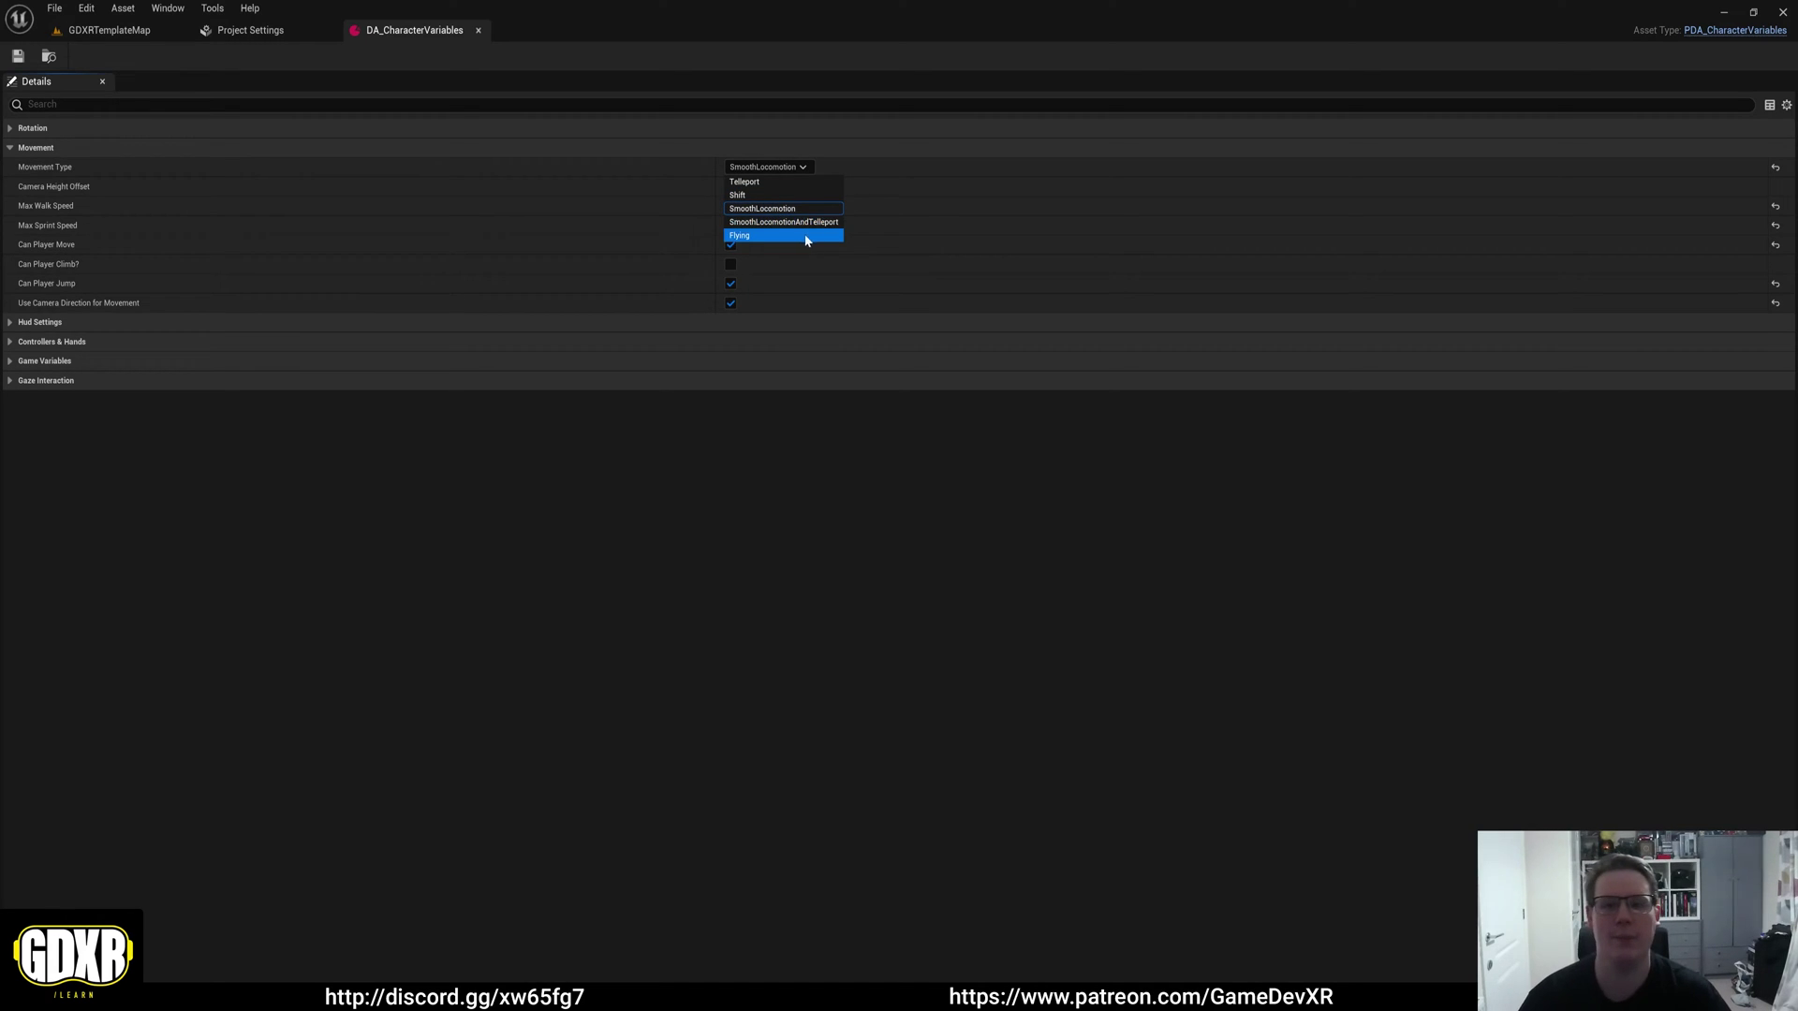
Step: Set Movement Type to Teleport and launch a VR preview of GDXRTemplateMap
{"action": "left_click", "coordinate": [794, 183]}
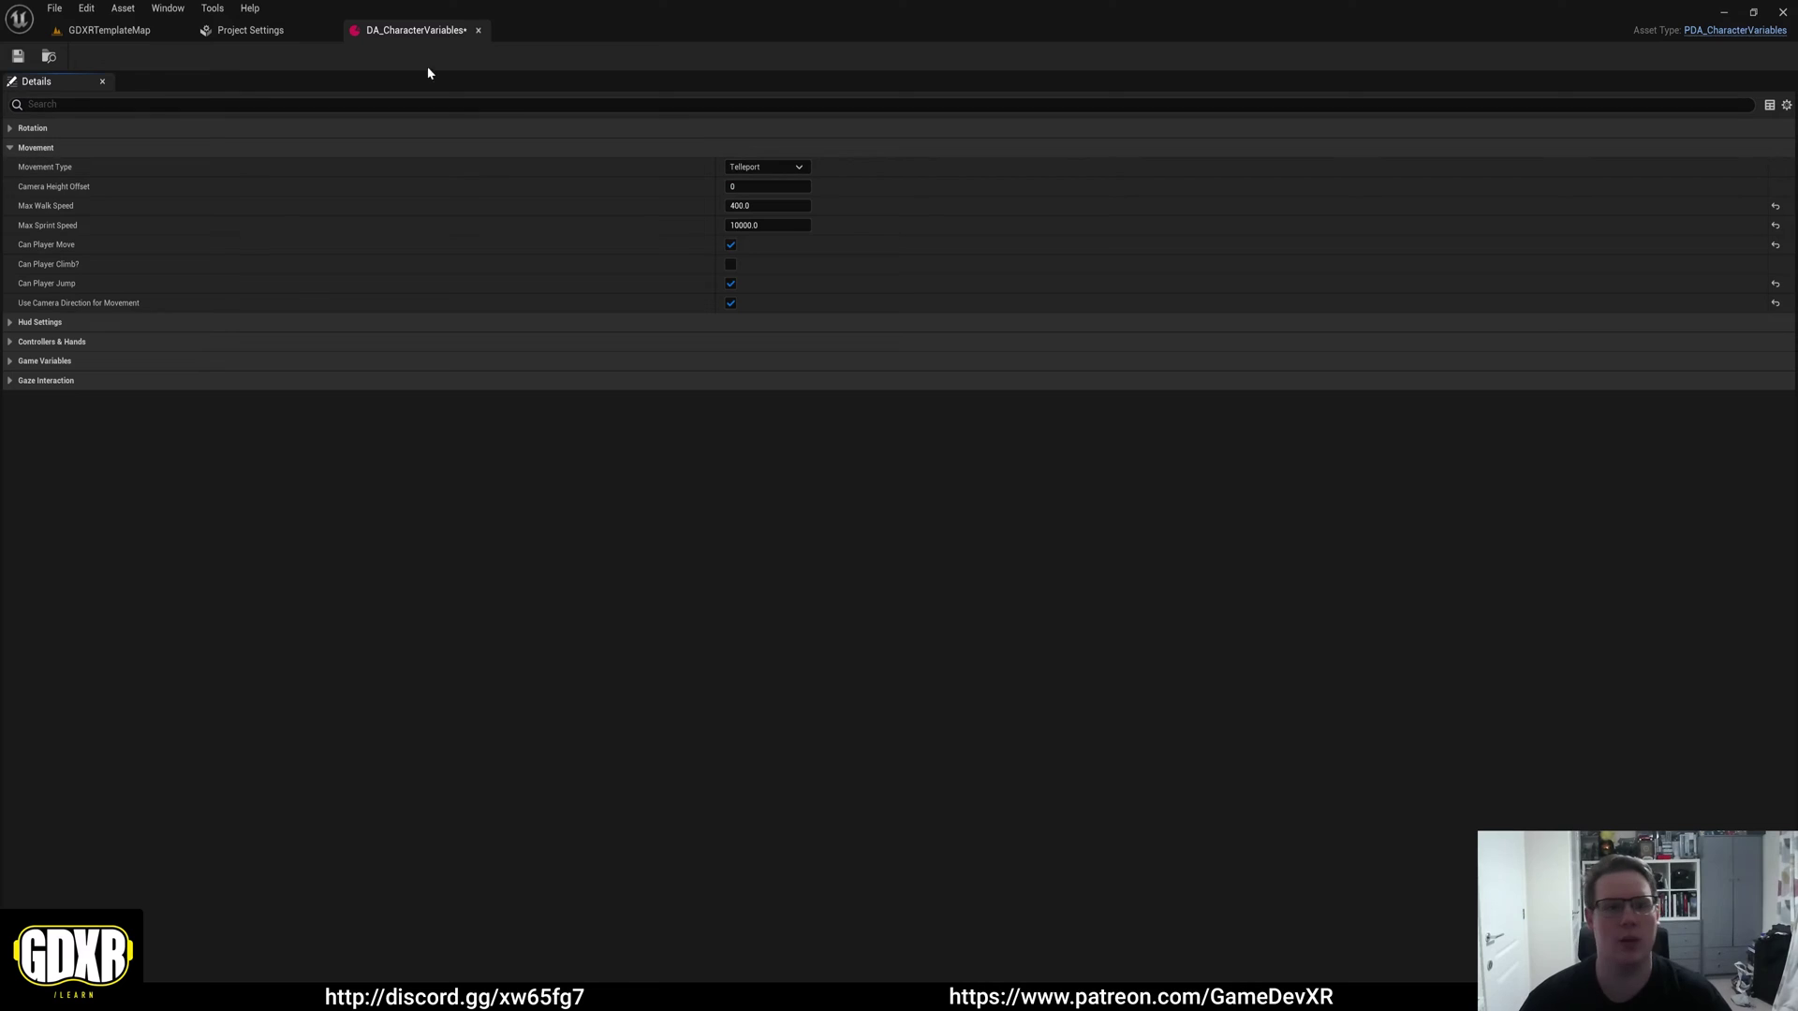
{"action": "left_click", "coordinate": [94, 32]}
{"action": "left_click", "coordinate": [312, 57]}
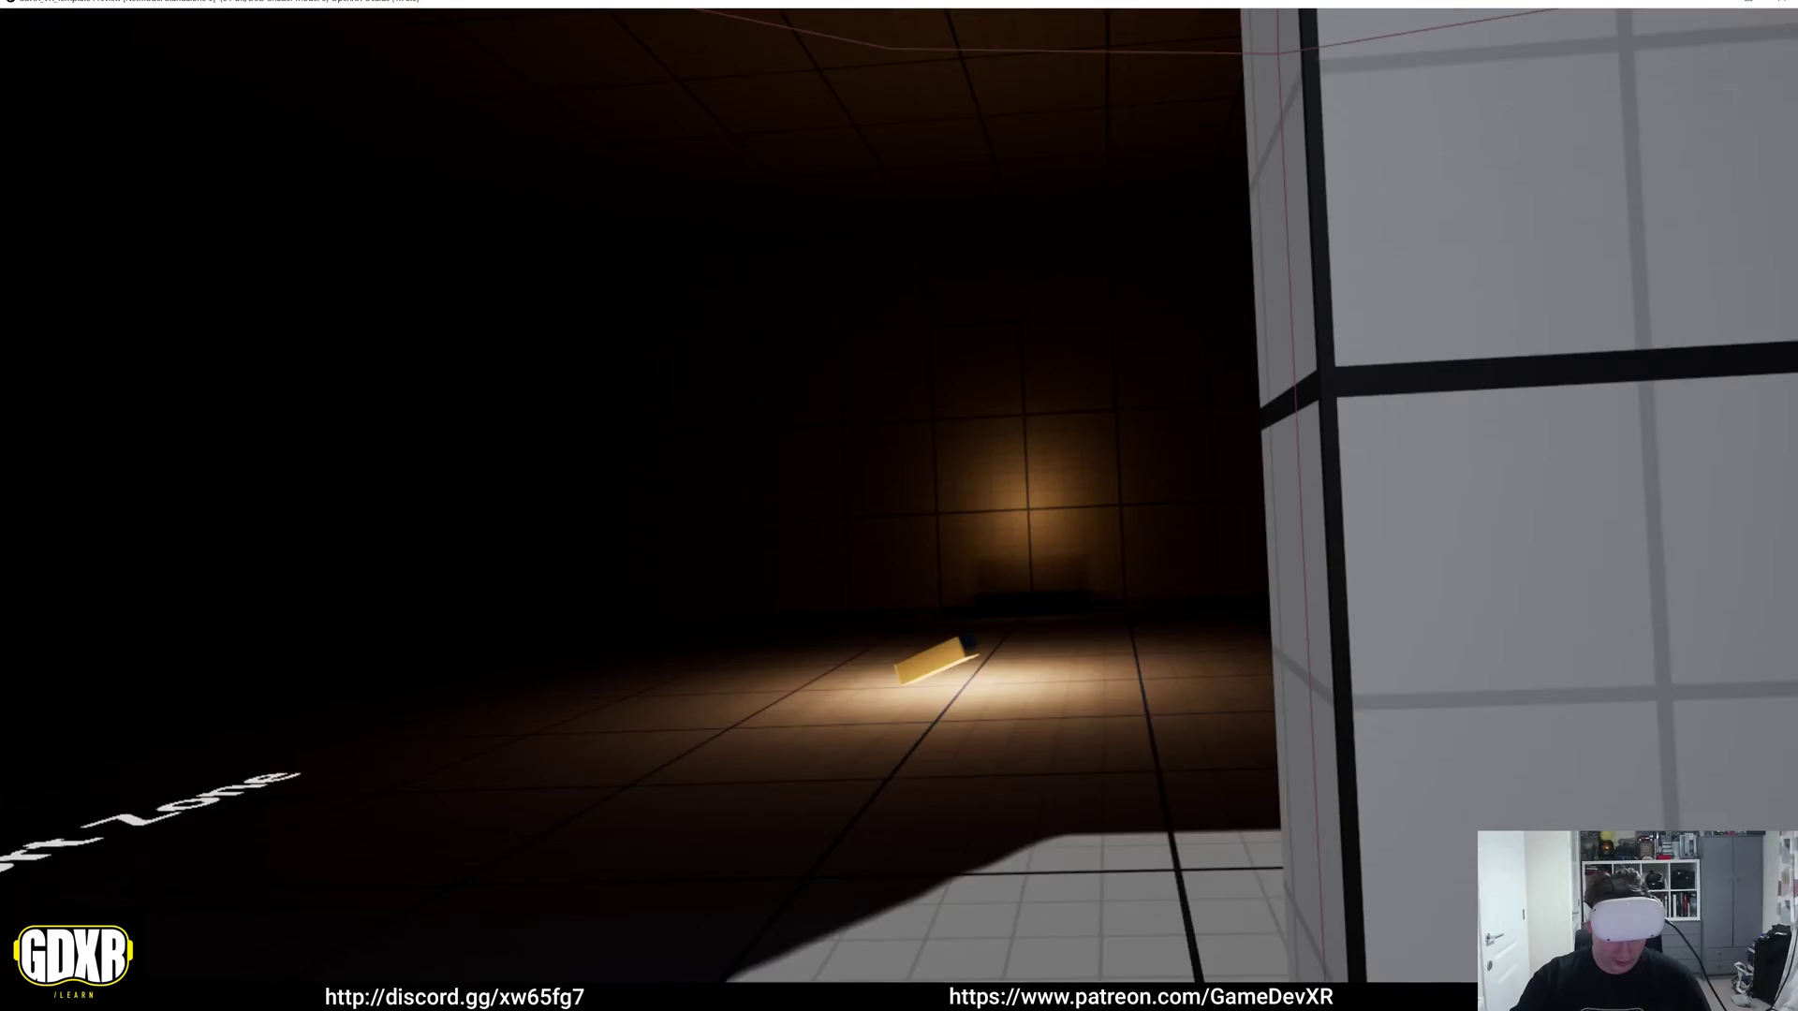
Step: Exit the Teleport preview and start another VR preview of the level
{"action": "key", "text": "Escape"}
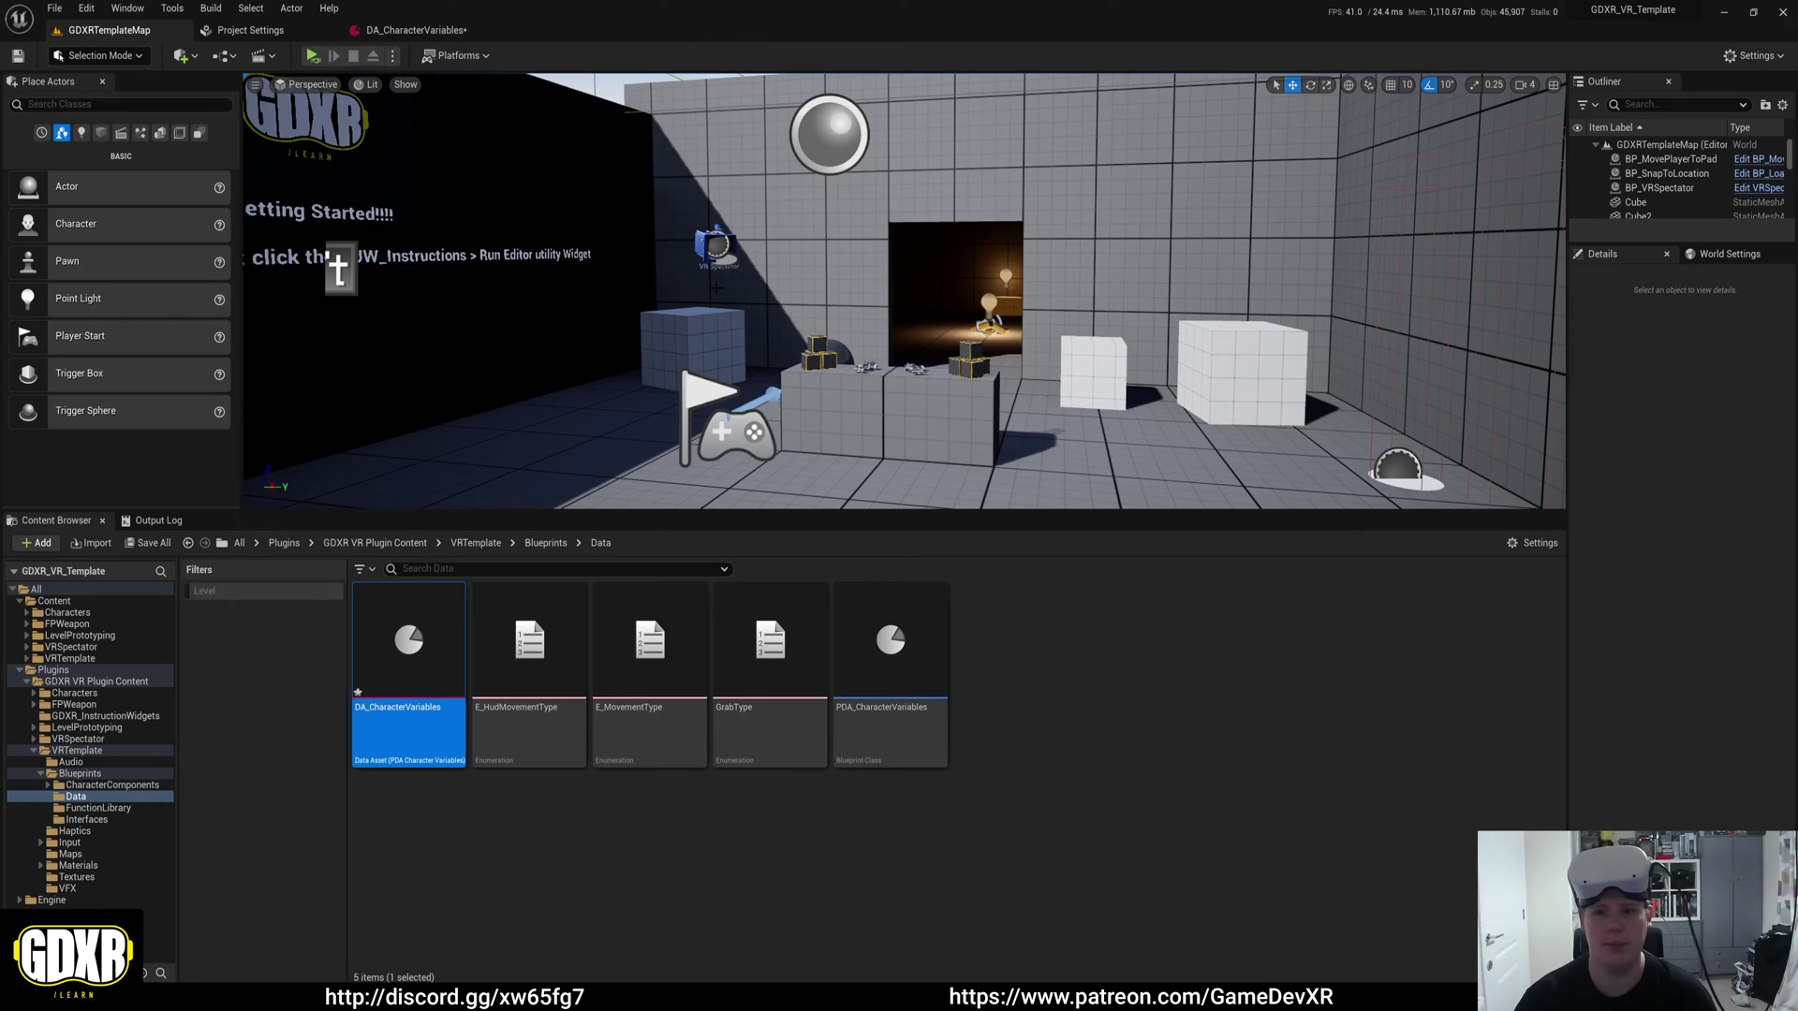
{"action": "left_click", "coordinate": [429, 31]}
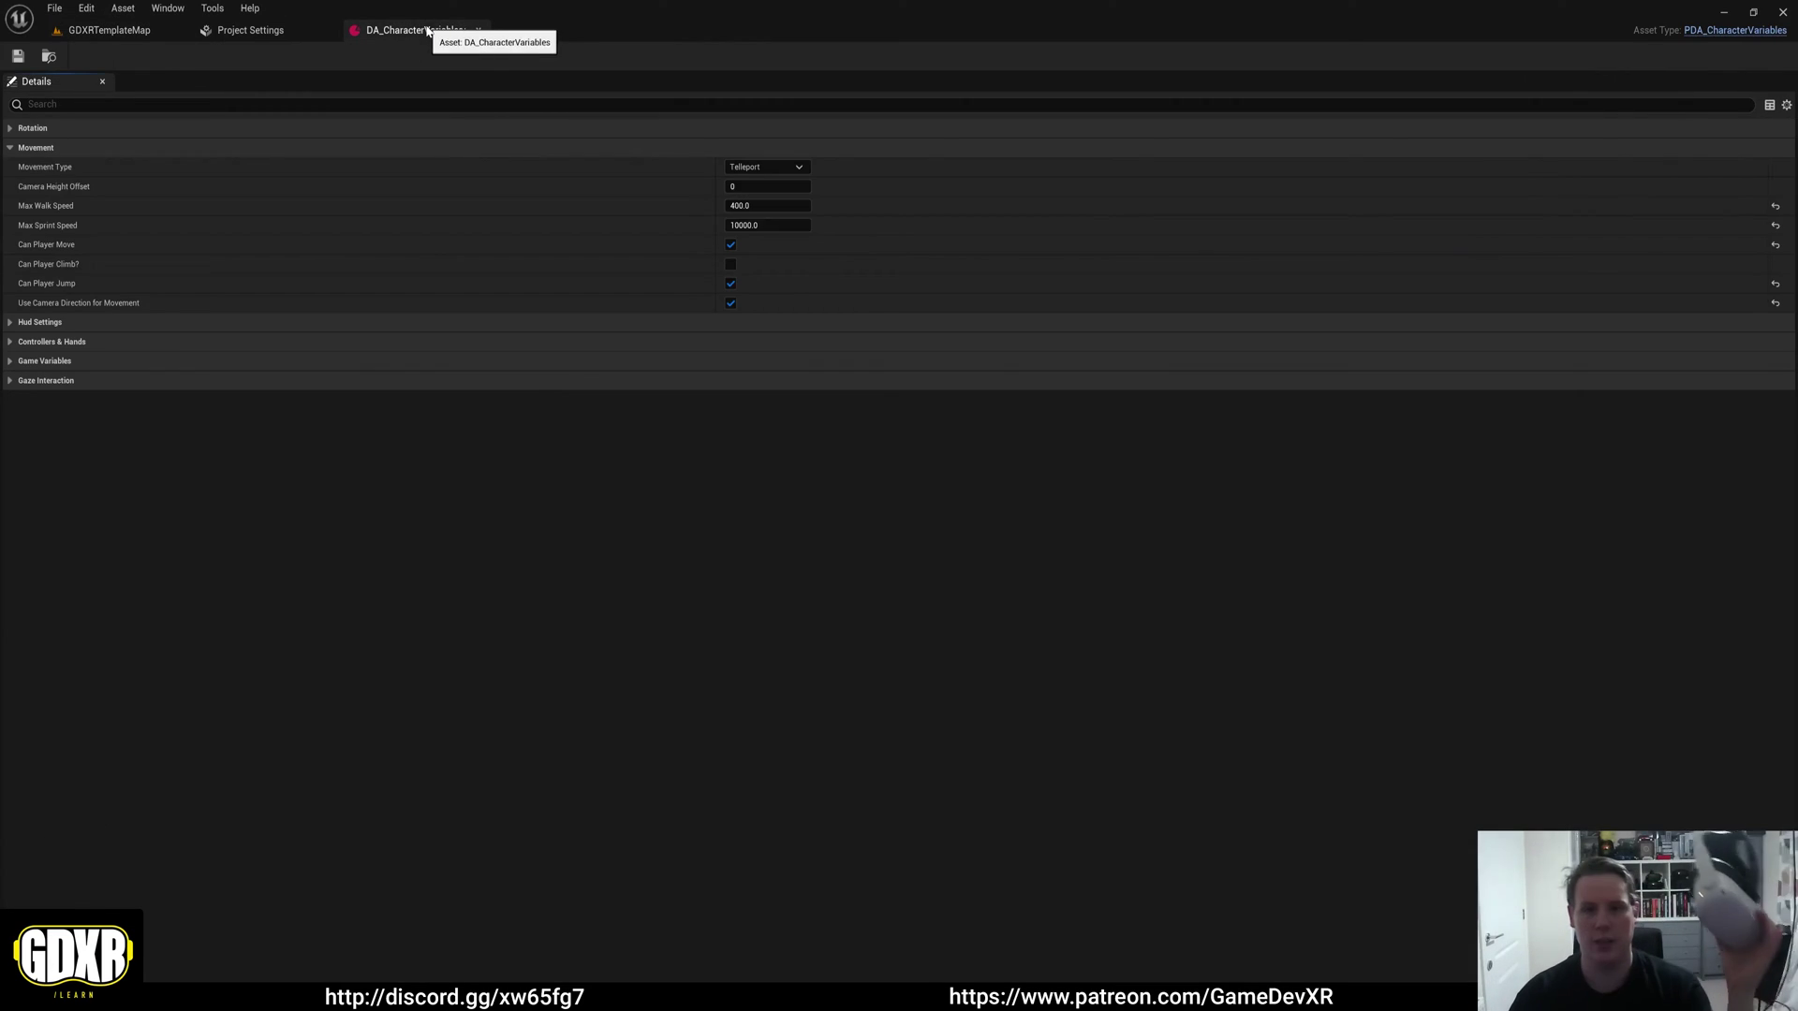
{"action": "left_click", "coordinate": [766, 167]}
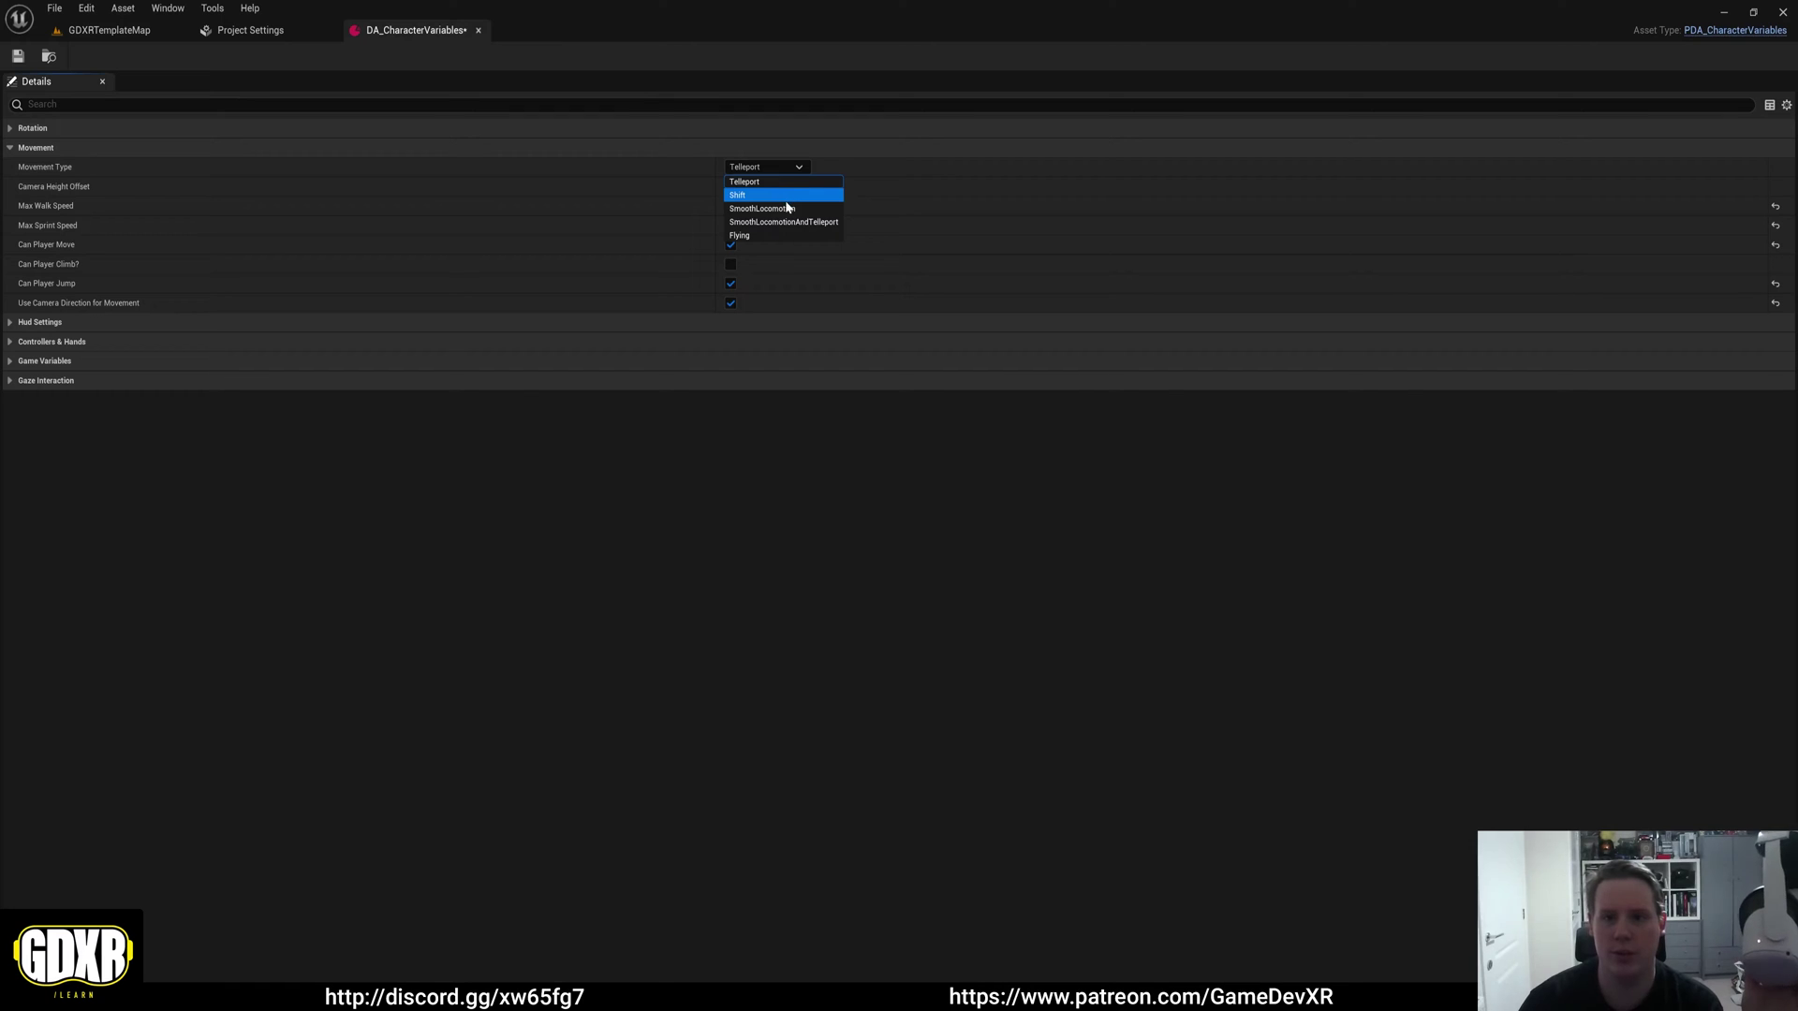
{"action": "left_click", "coordinate": [98, 35]}
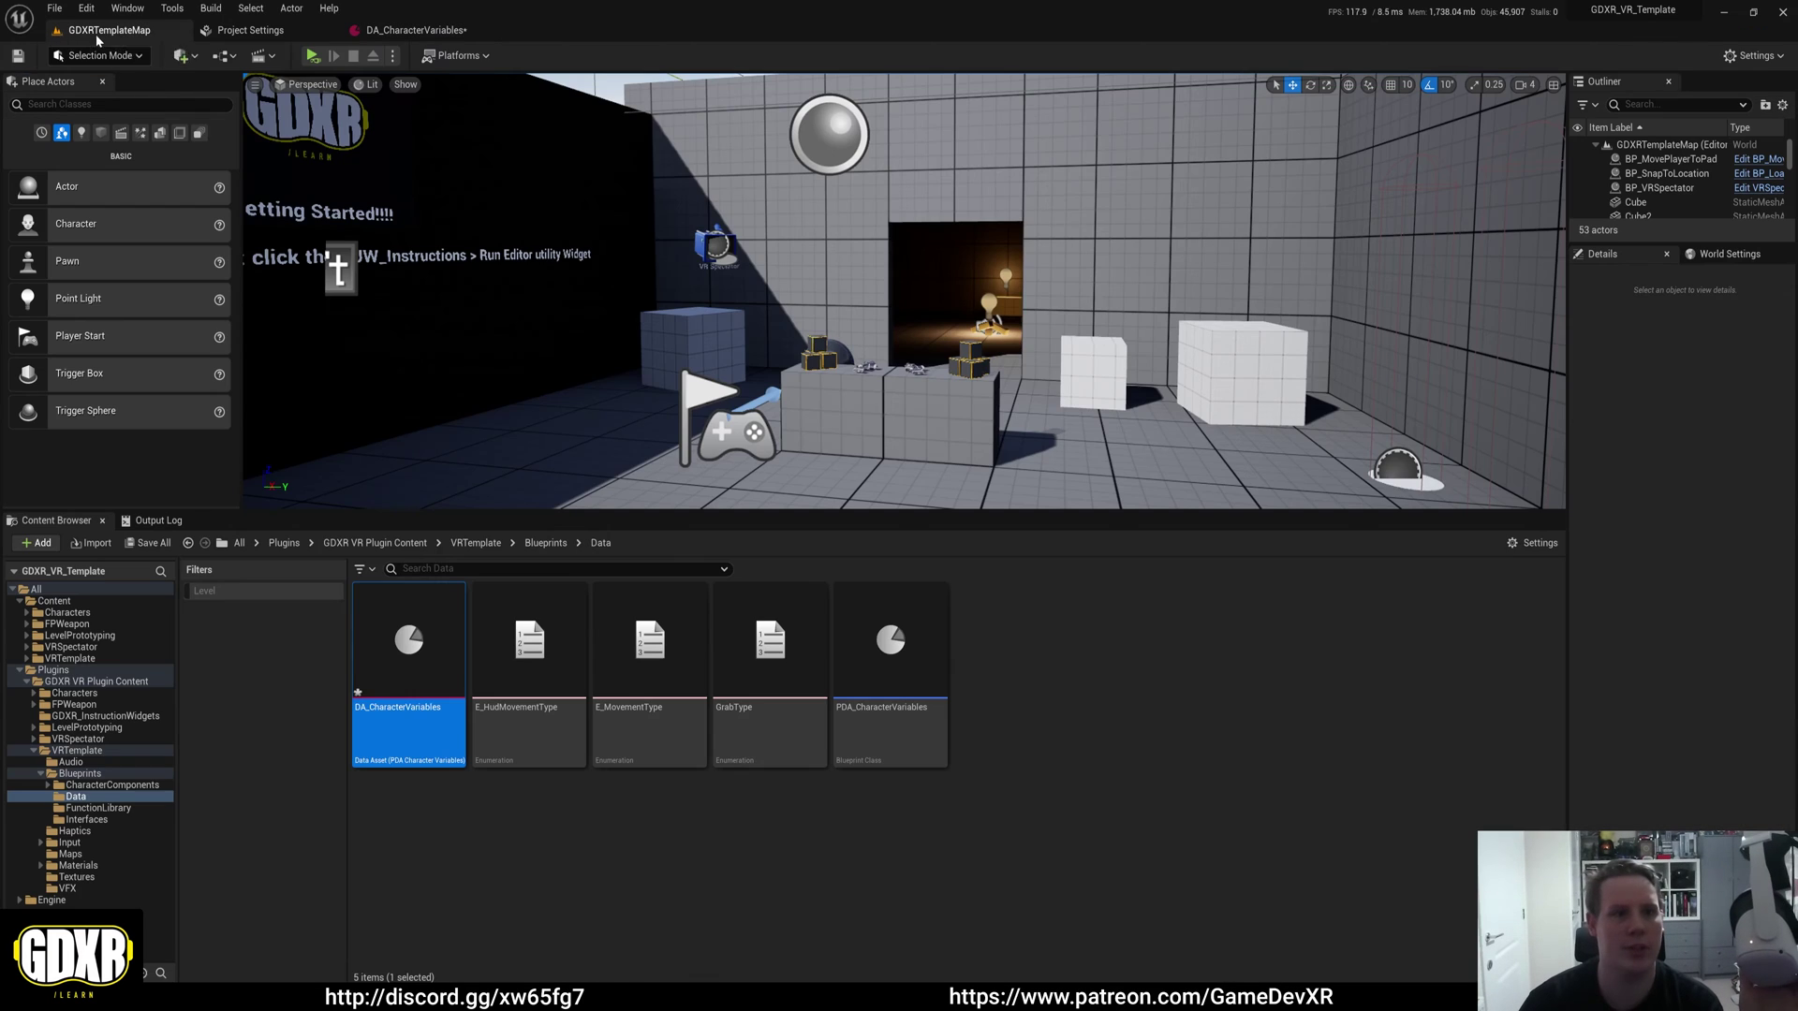
{"action": "left_click", "coordinate": [311, 56]}
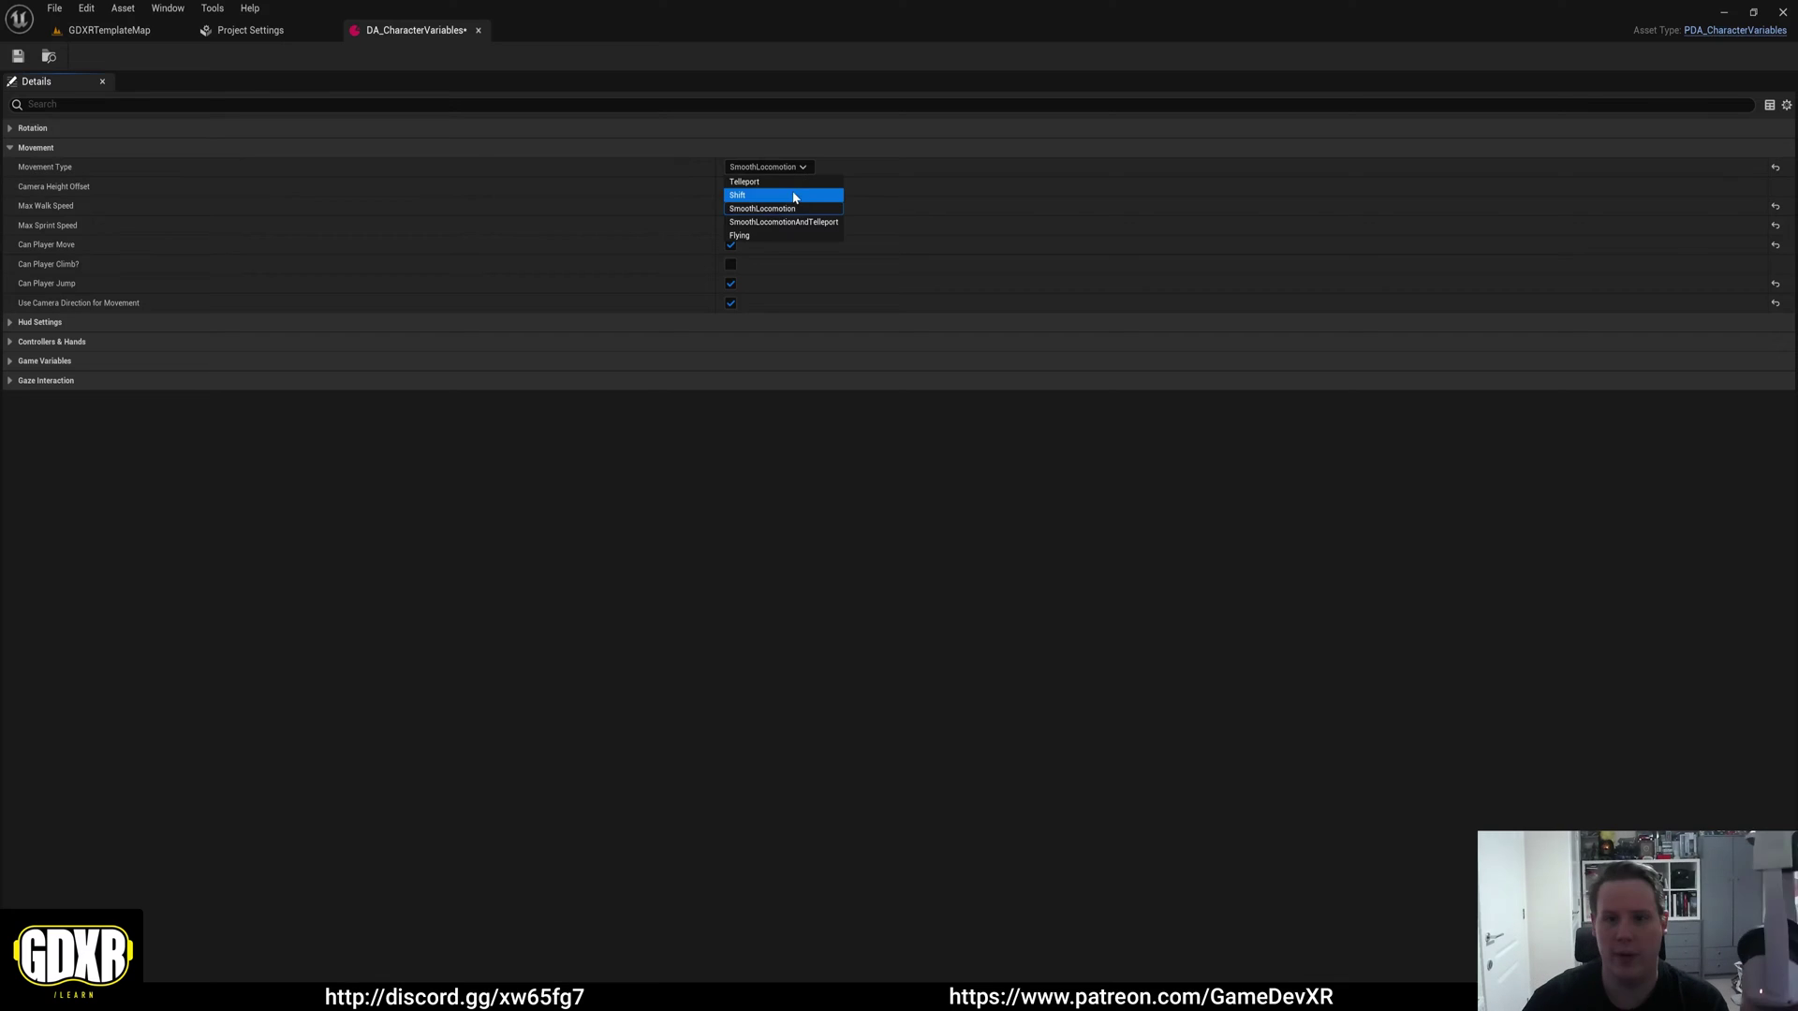
Step: Set Movement Type to Shift and relaunch the VR preview to test it
{"action": "left_click", "coordinate": [794, 196]}
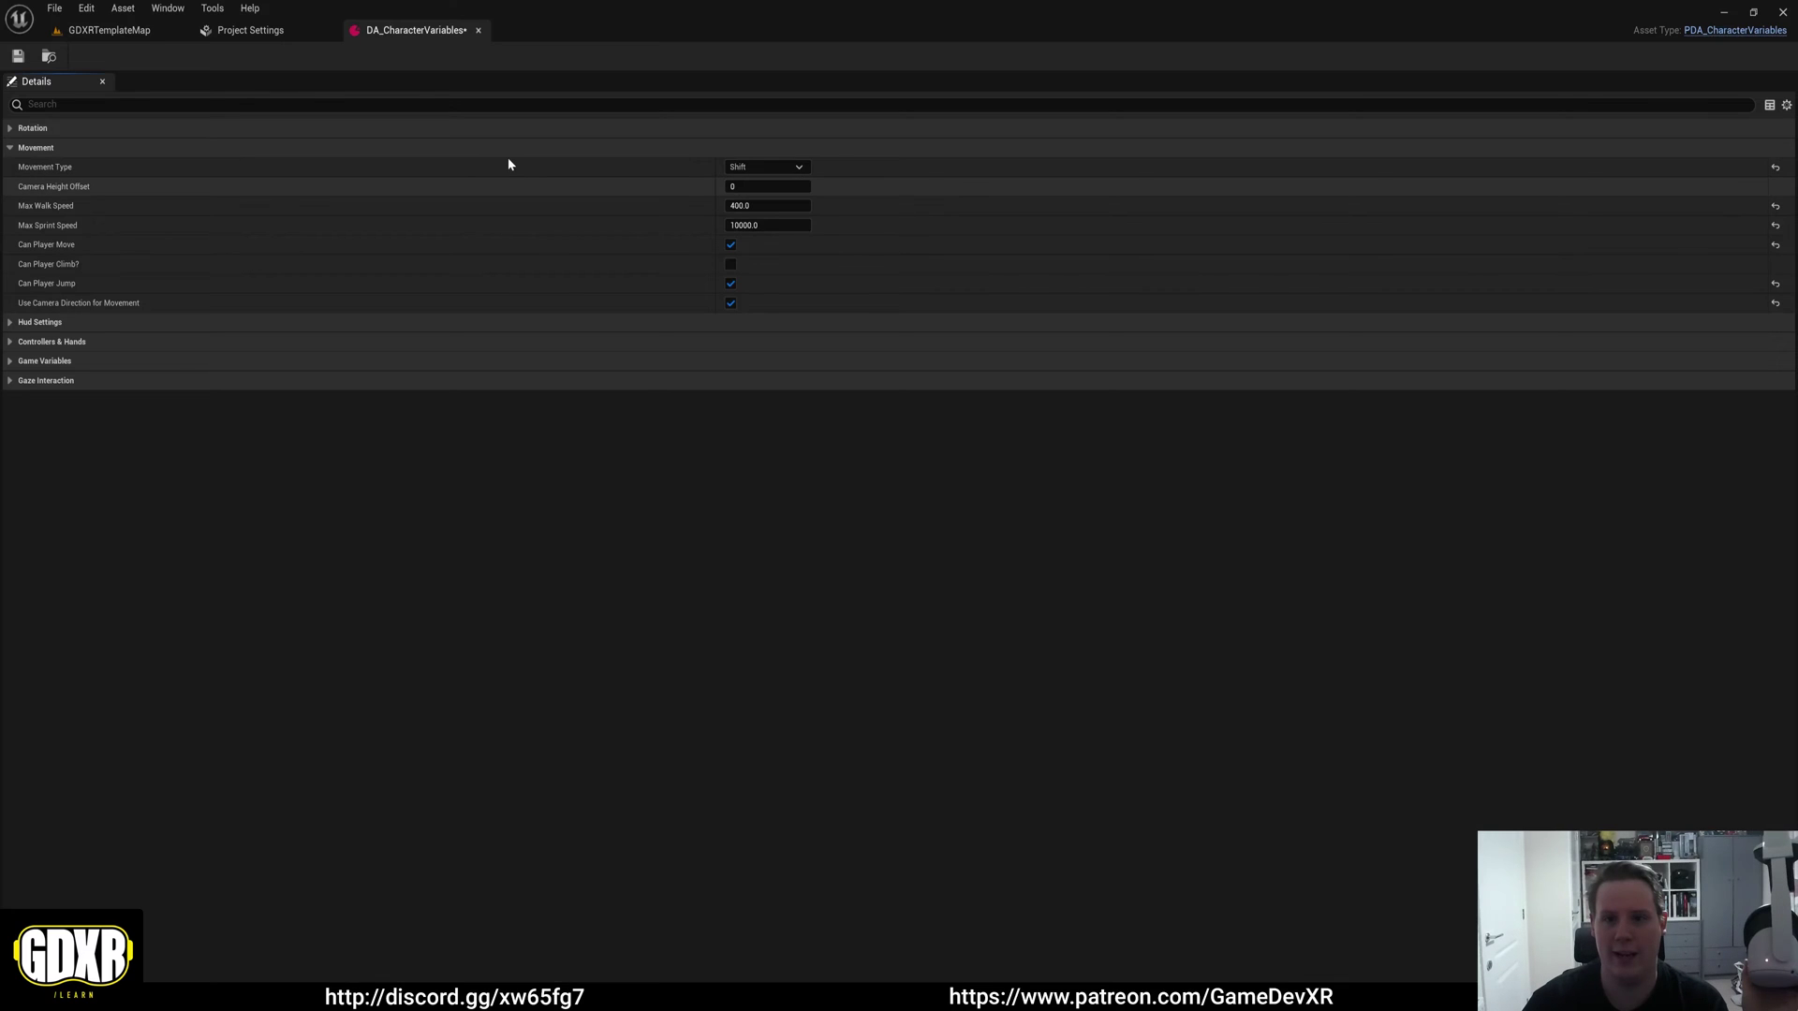
{"action": "left_click", "coordinate": [139, 34]}
{"action": "left_click", "coordinate": [319, 58]}
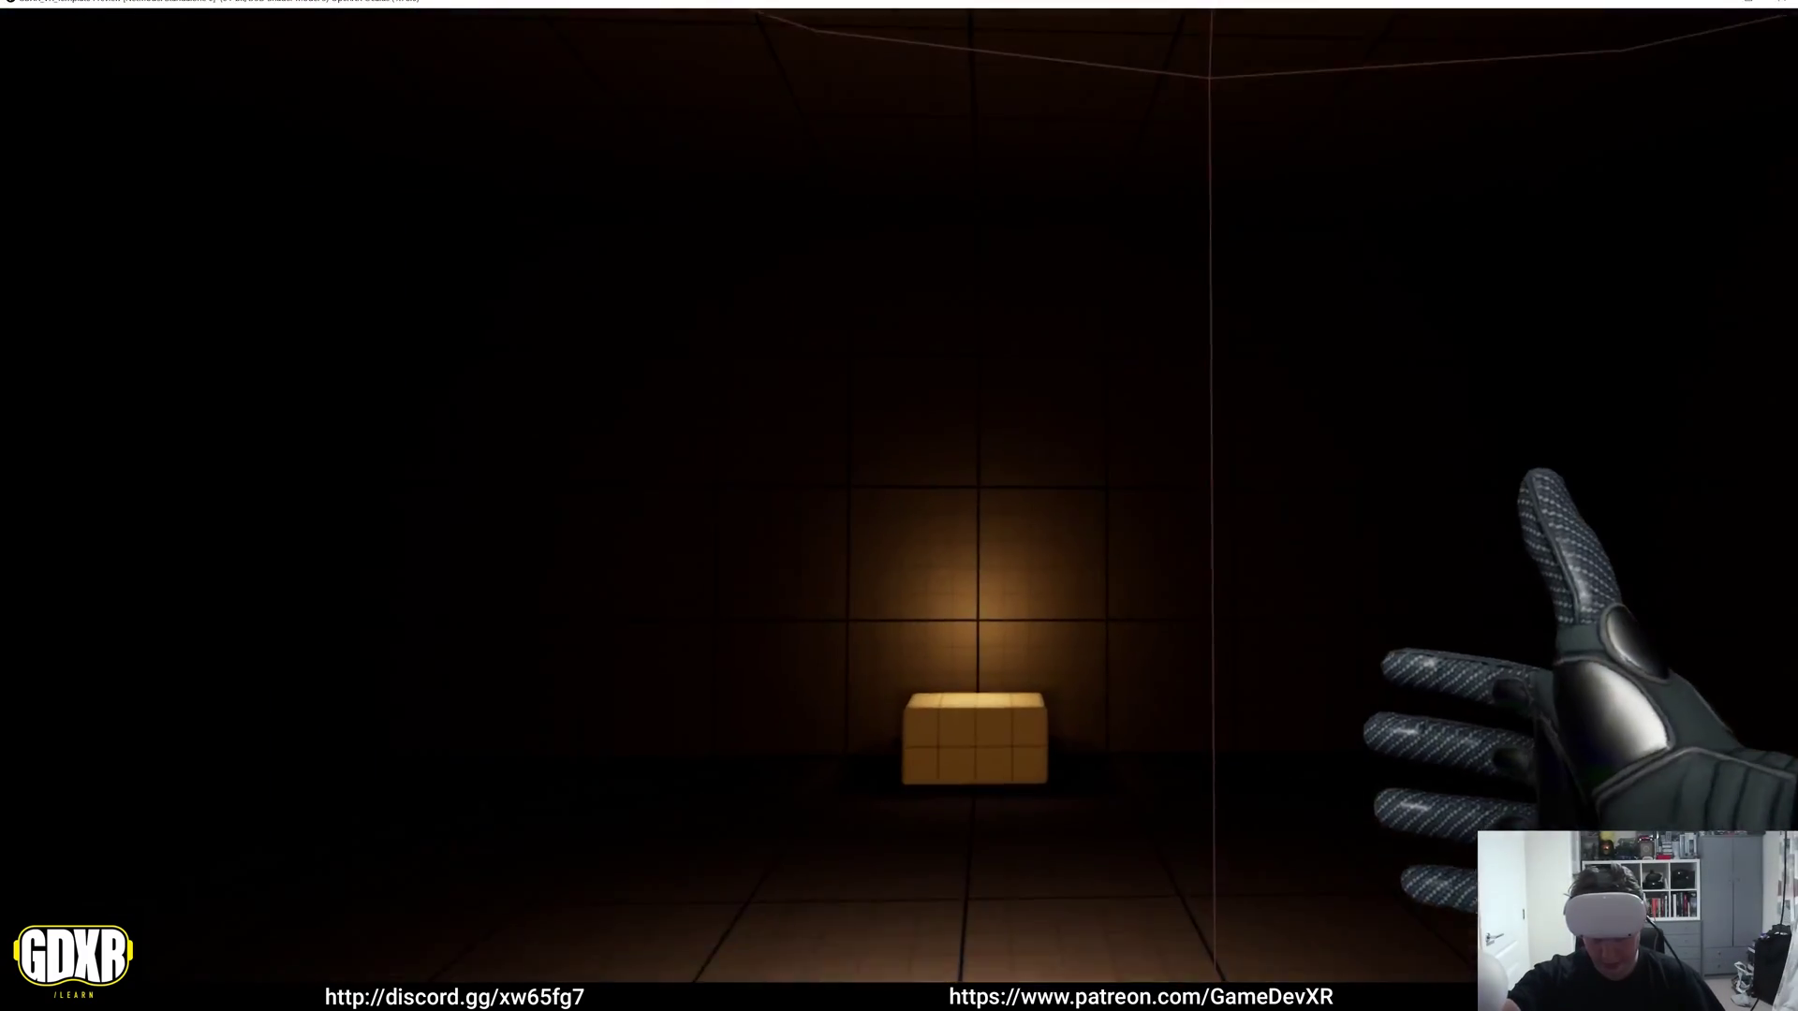
Step: Exit the preview, switch Movement Type to SmoothLocomotionAndTeleport, and relaunch the VR preview
{"action": "key", "text": "Escape"}
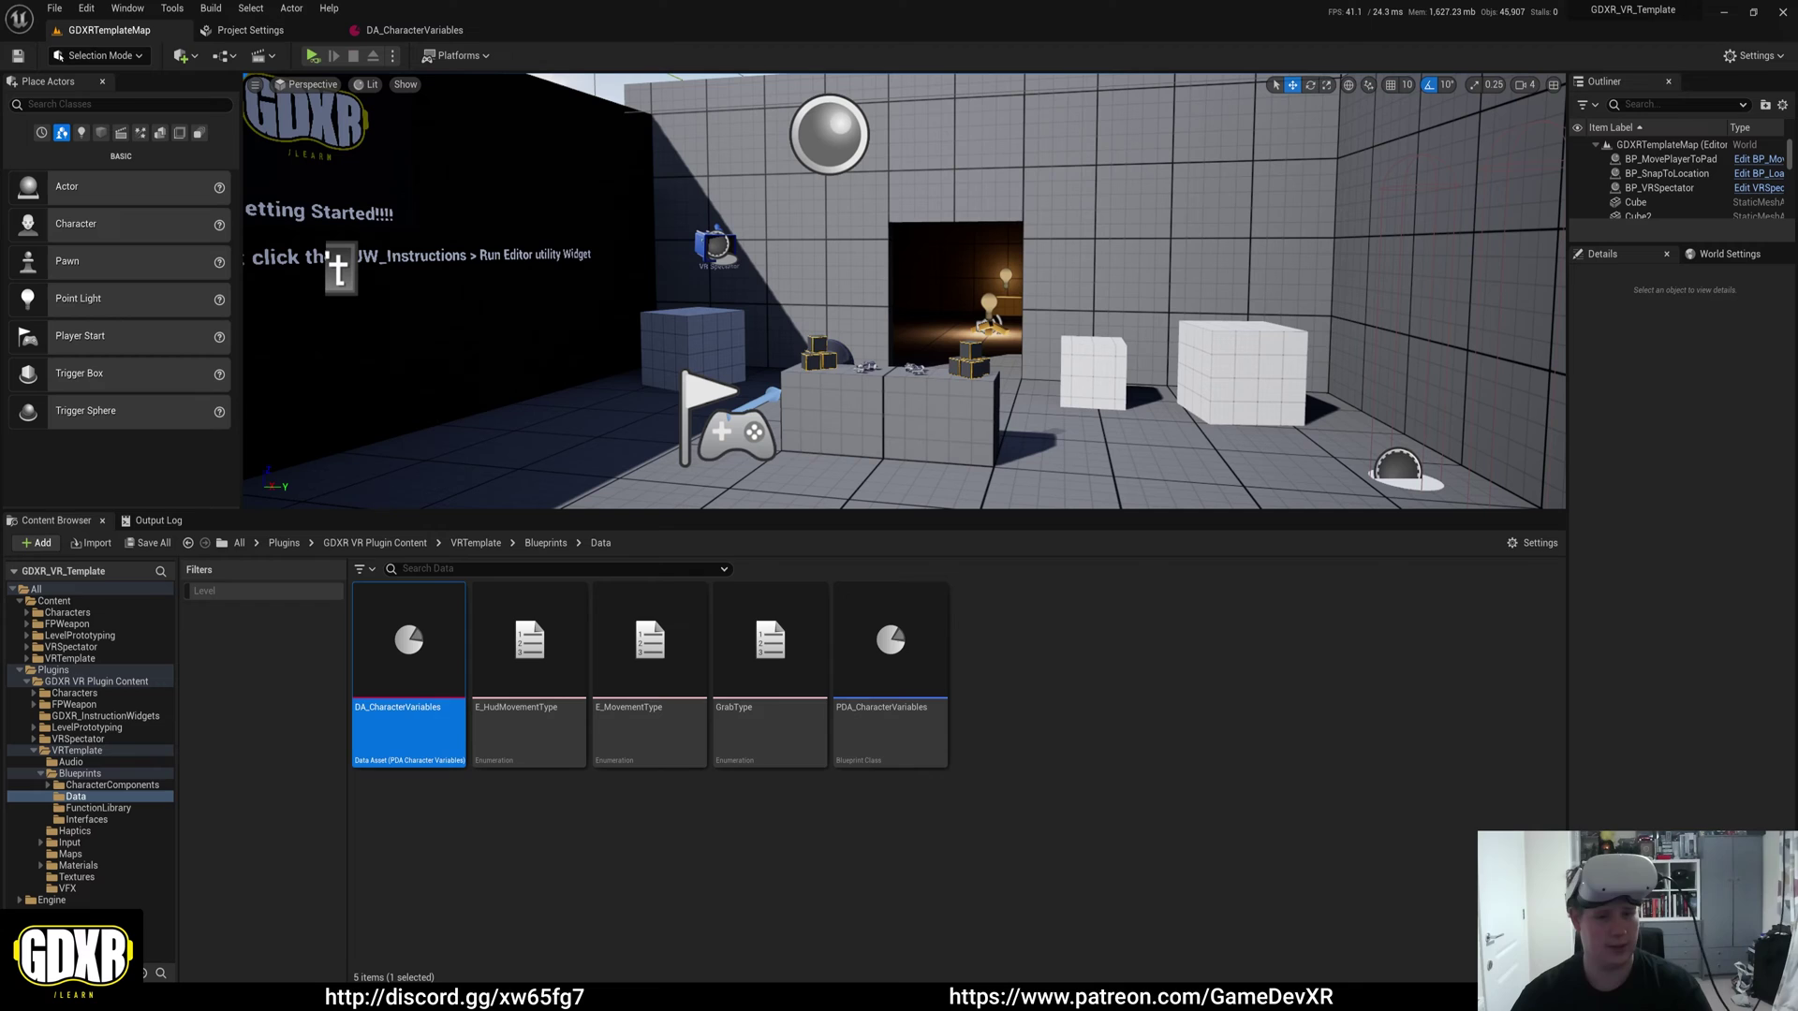
{"action": "left_click", "coordinate": [416, 32]}
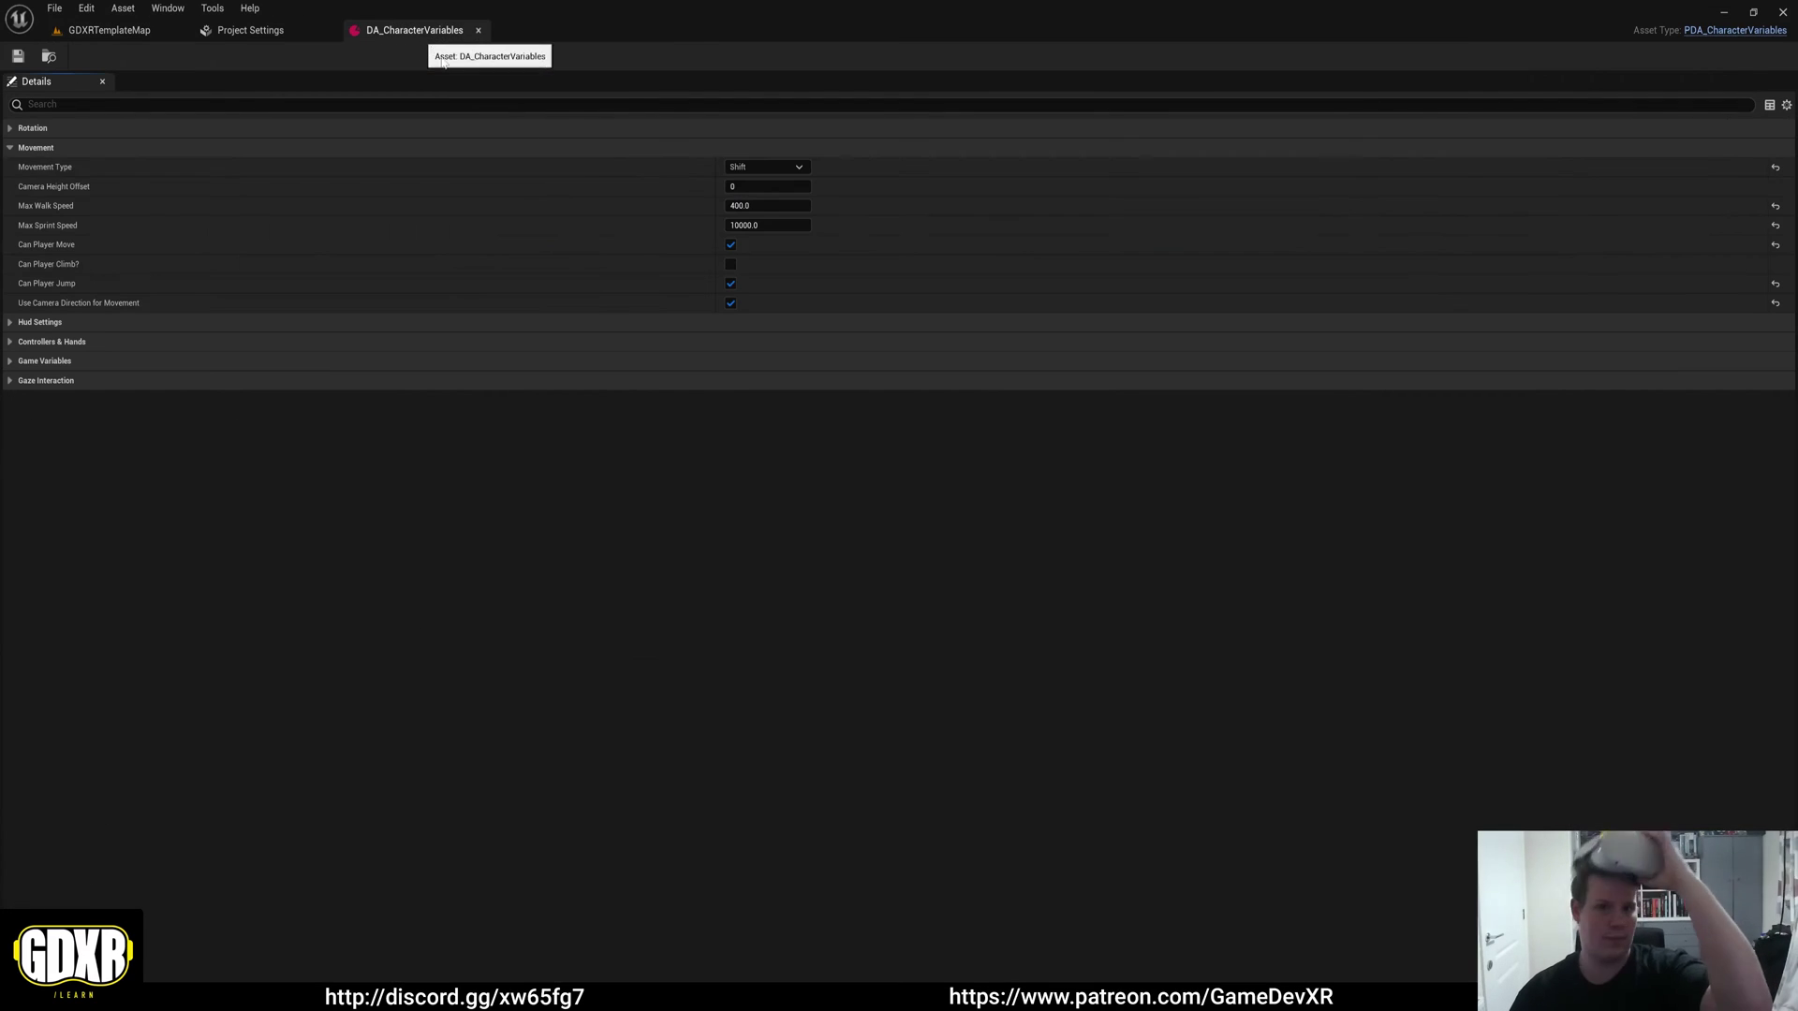
{"action": "left_click", "coordinate": [783, 222]}
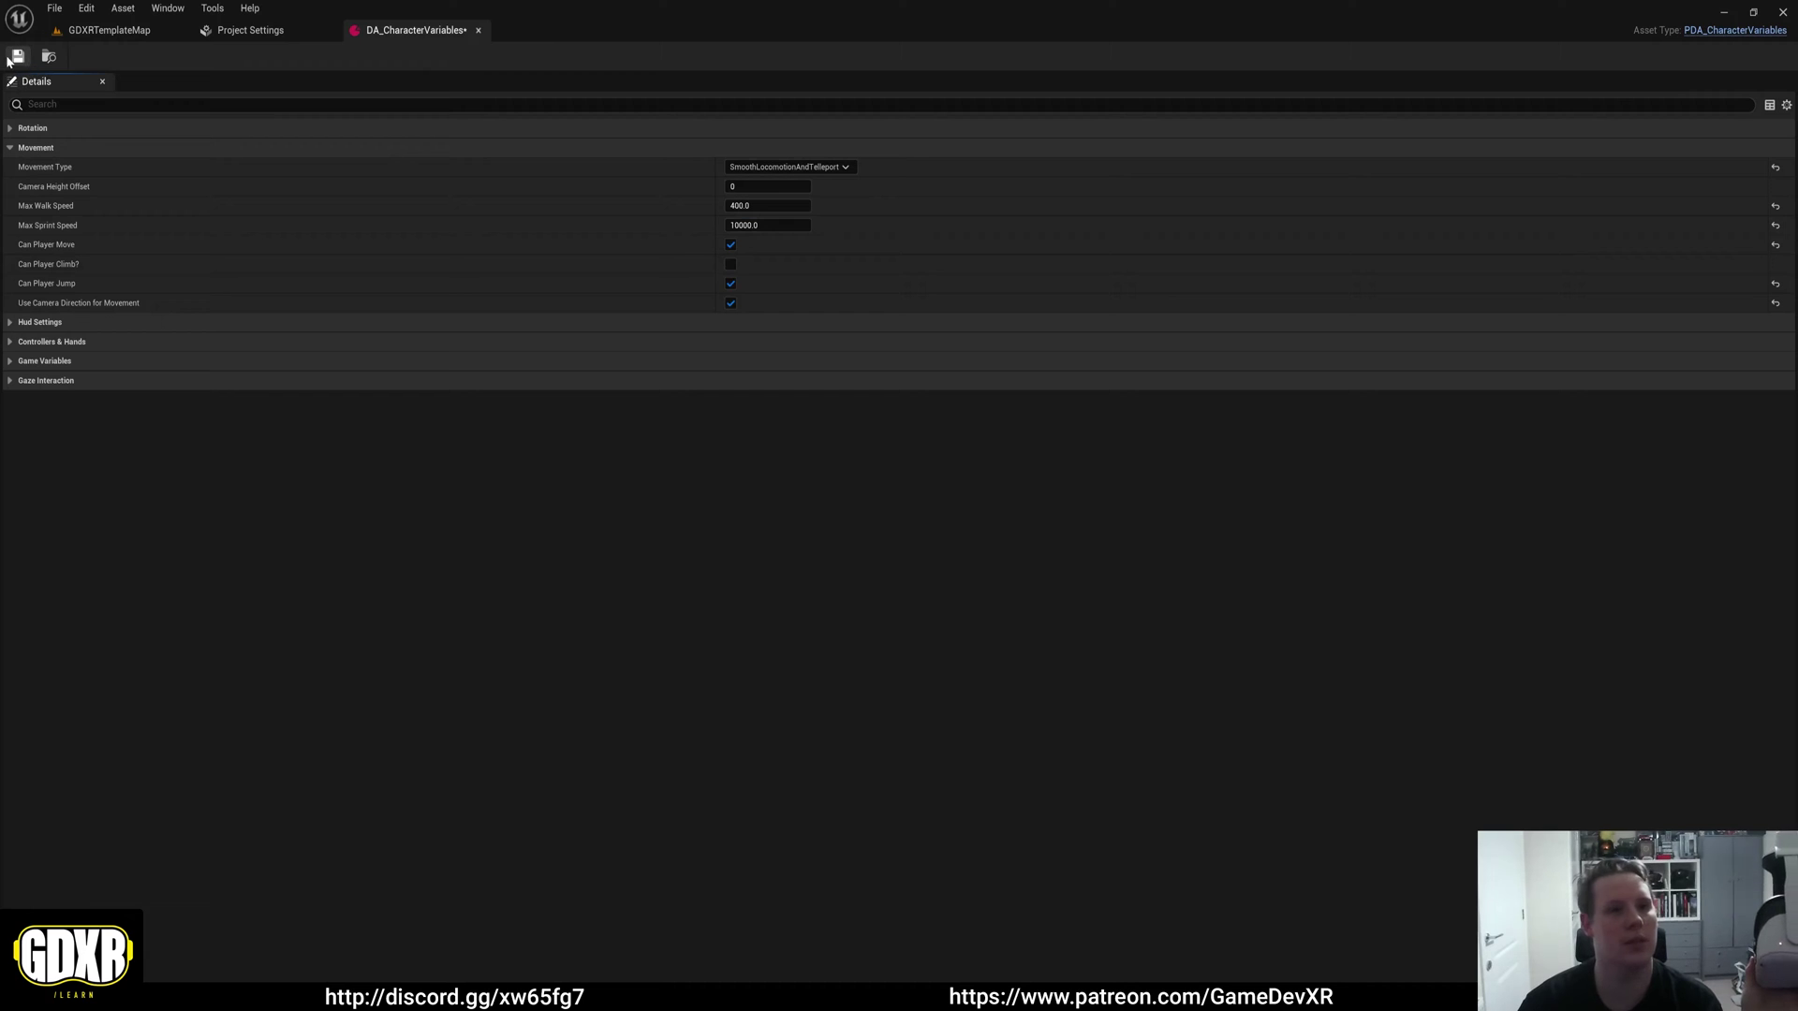
{"action": "left_click", "coordinate": [108, 36]}
{"action": "left_click", "coordinate": [315, 56]}
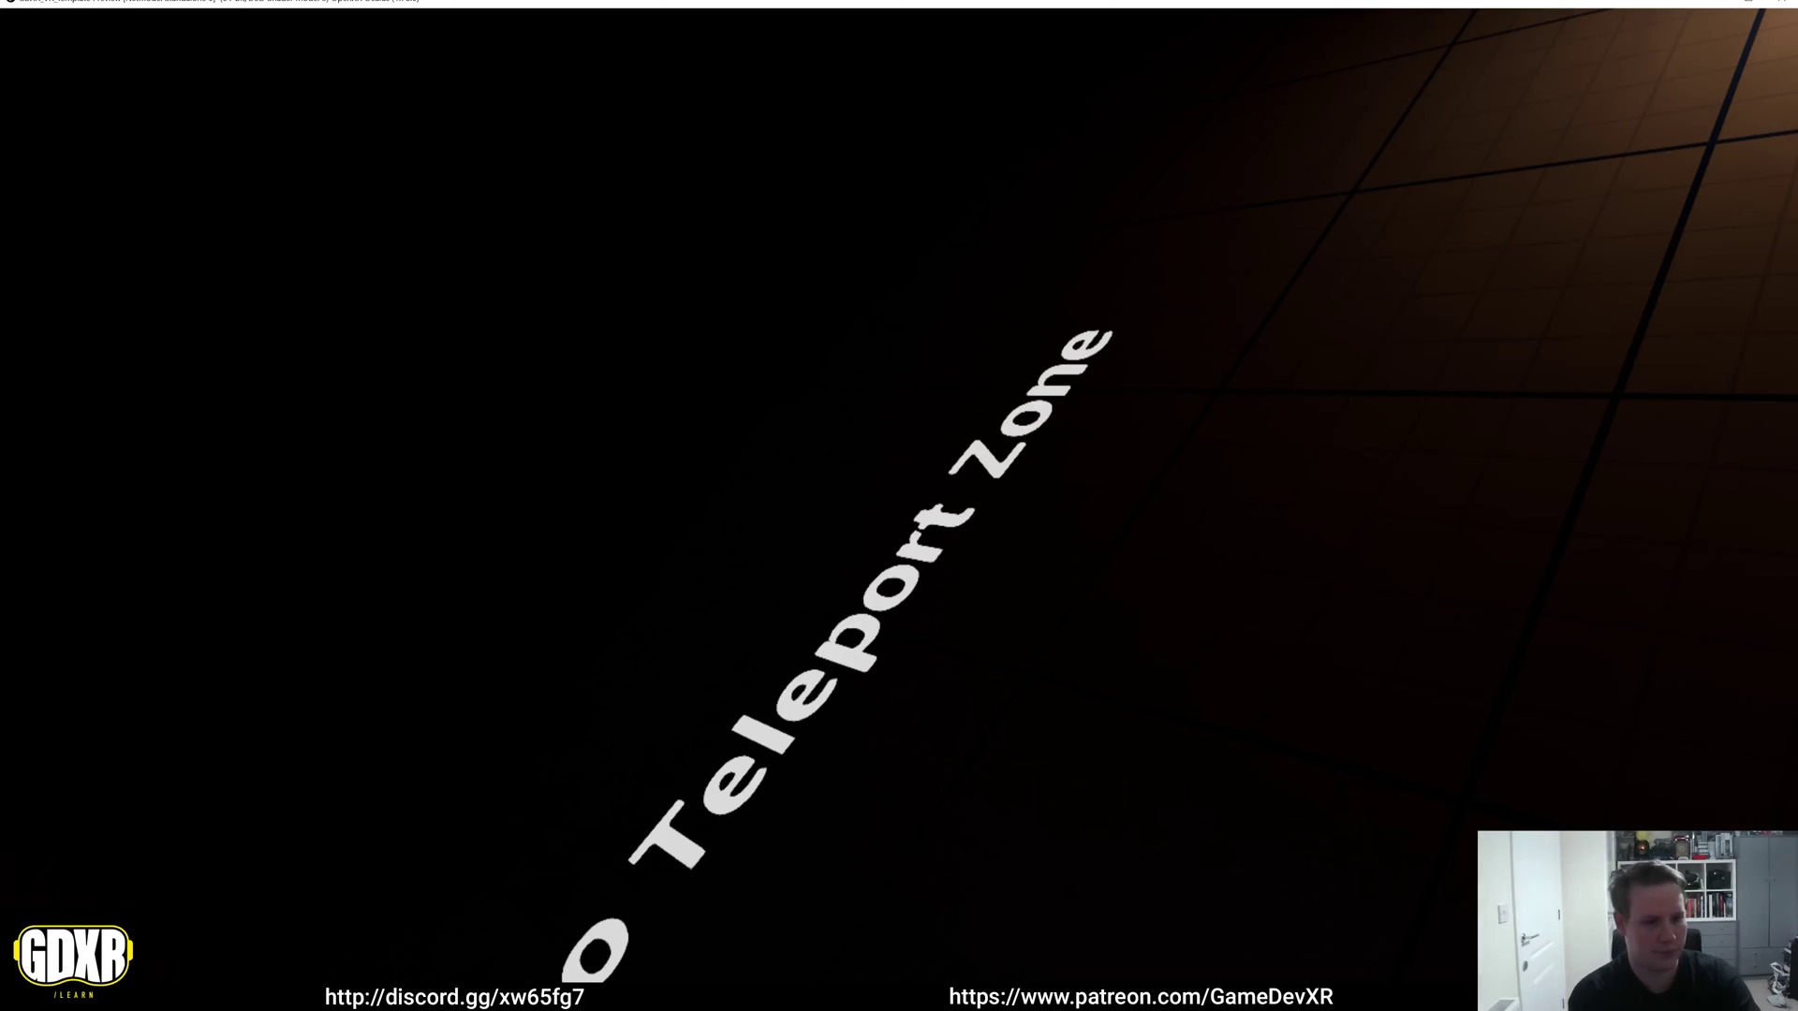
Step: Set Movement Type to Flying, save DA_CharacterVariables, and launch a VR preview
{"action": "key", "text": "alt+Tab"}
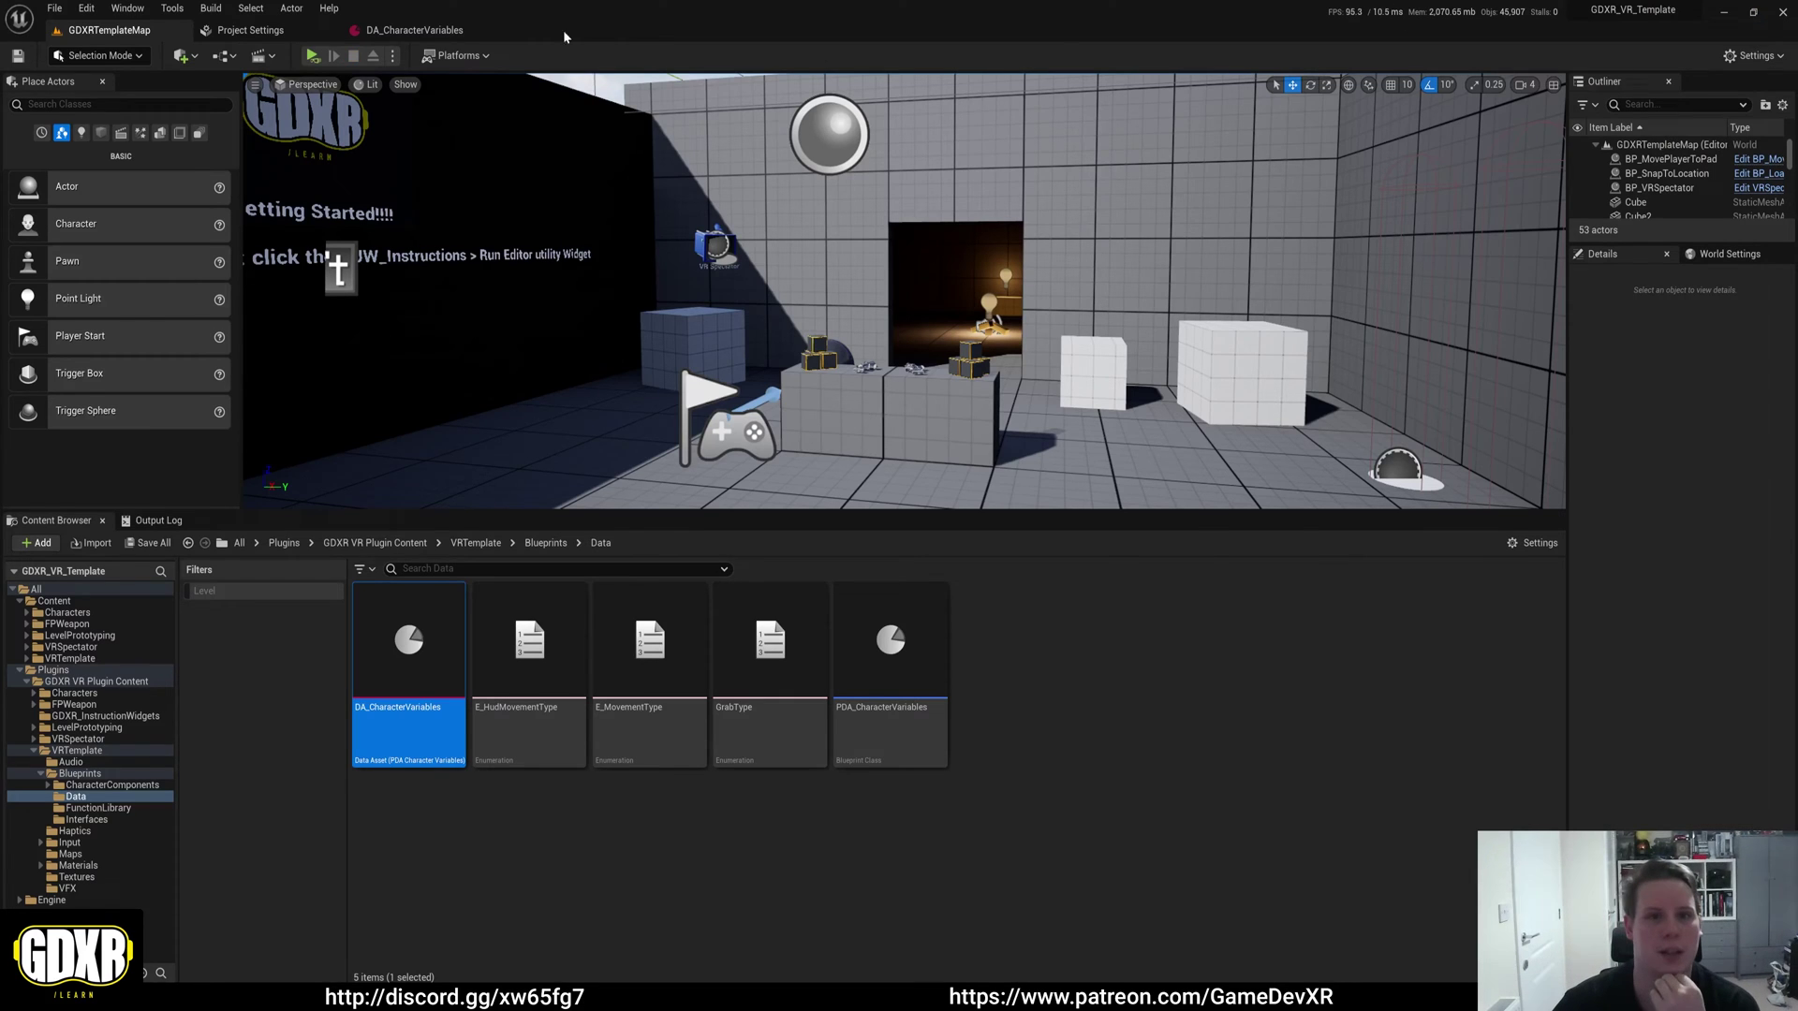
{"action": "left_click", "coordinate": [459, 30]}
{"action": "left_click", "coordinate": [824, 168]}
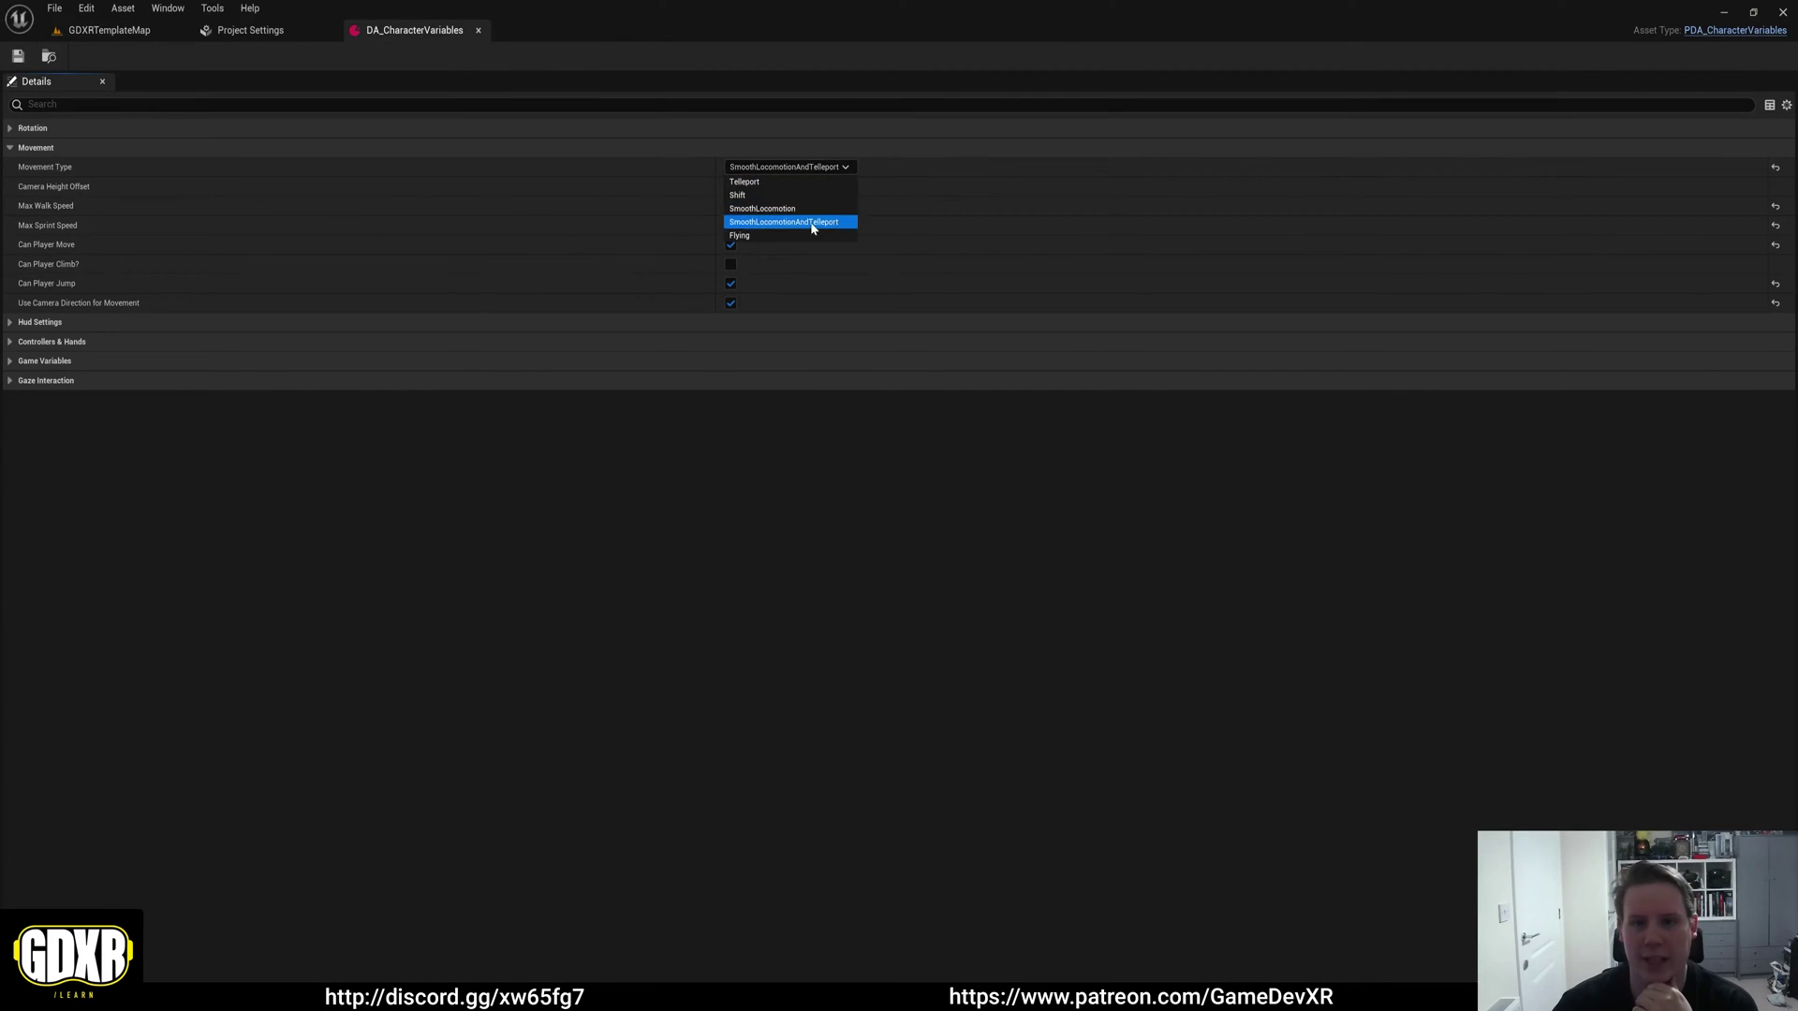
{"action": "left_click", "coordinate": [806, 236]}
{"action": "left_click", "coordinate": [20, 57]}
{"action": "left_click", "coordinate": [113, 30]}
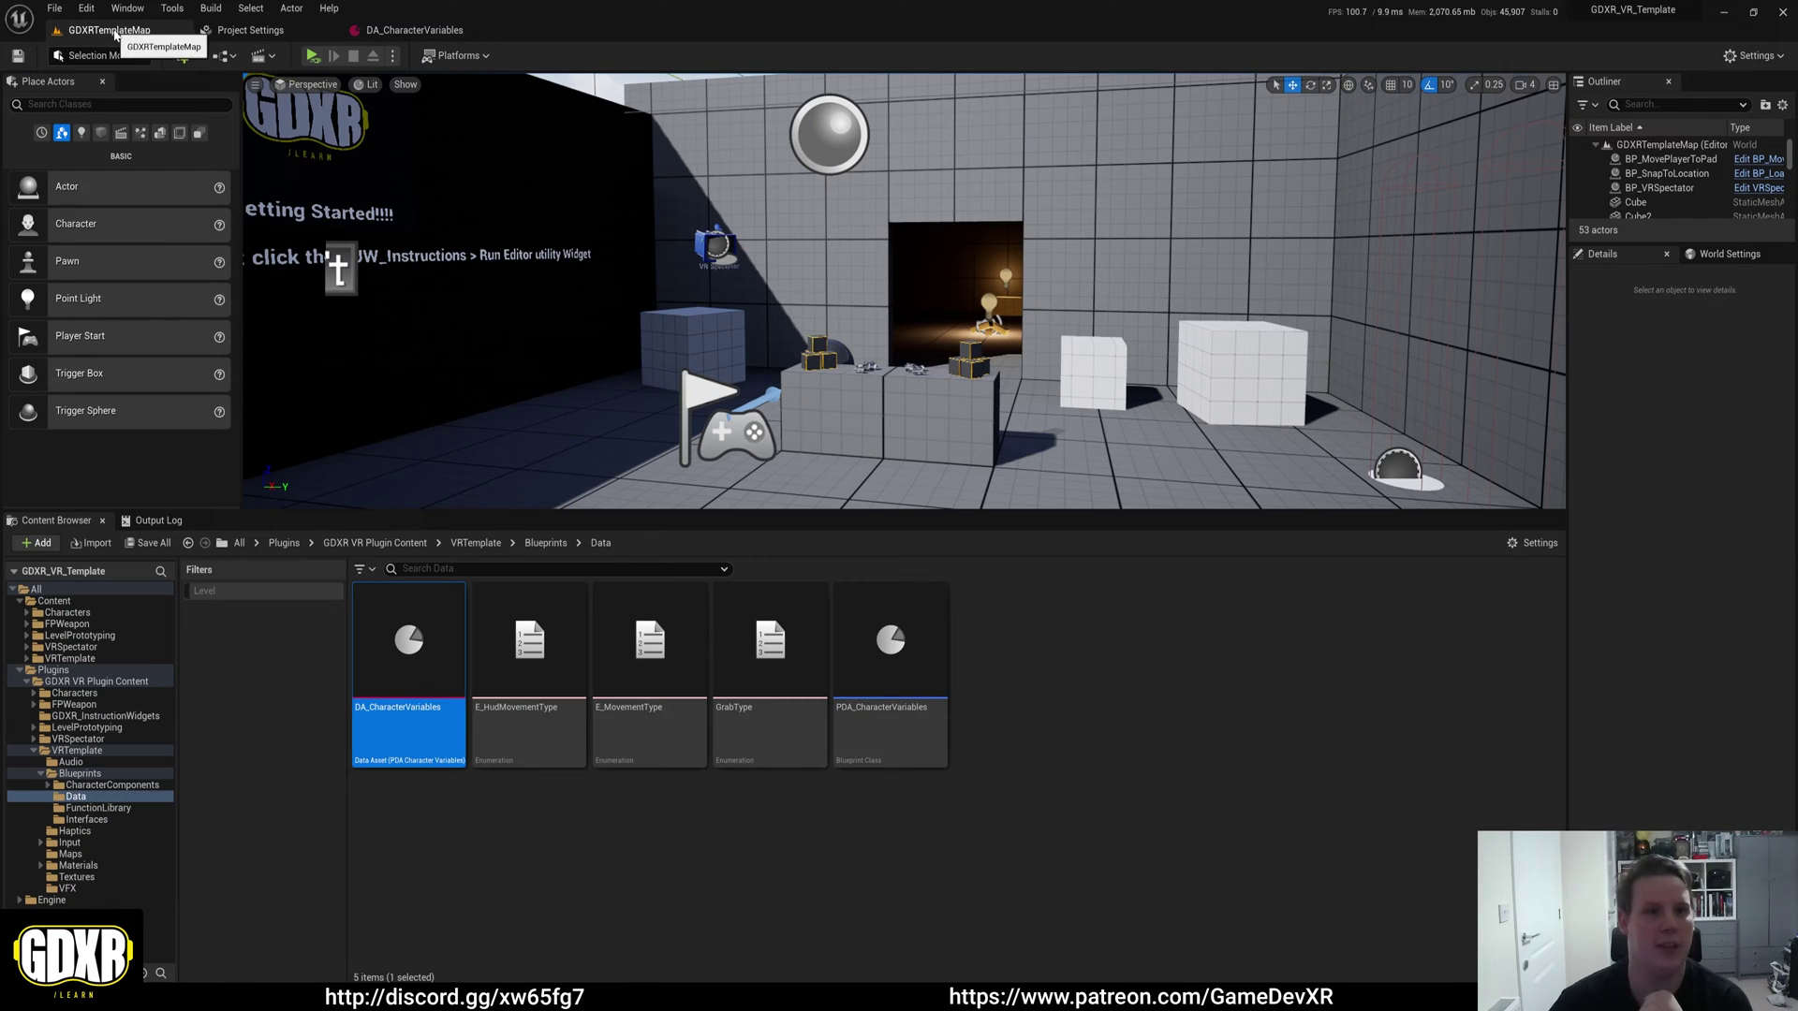
{"action": "left_click", "coordinate": [312, 60]}
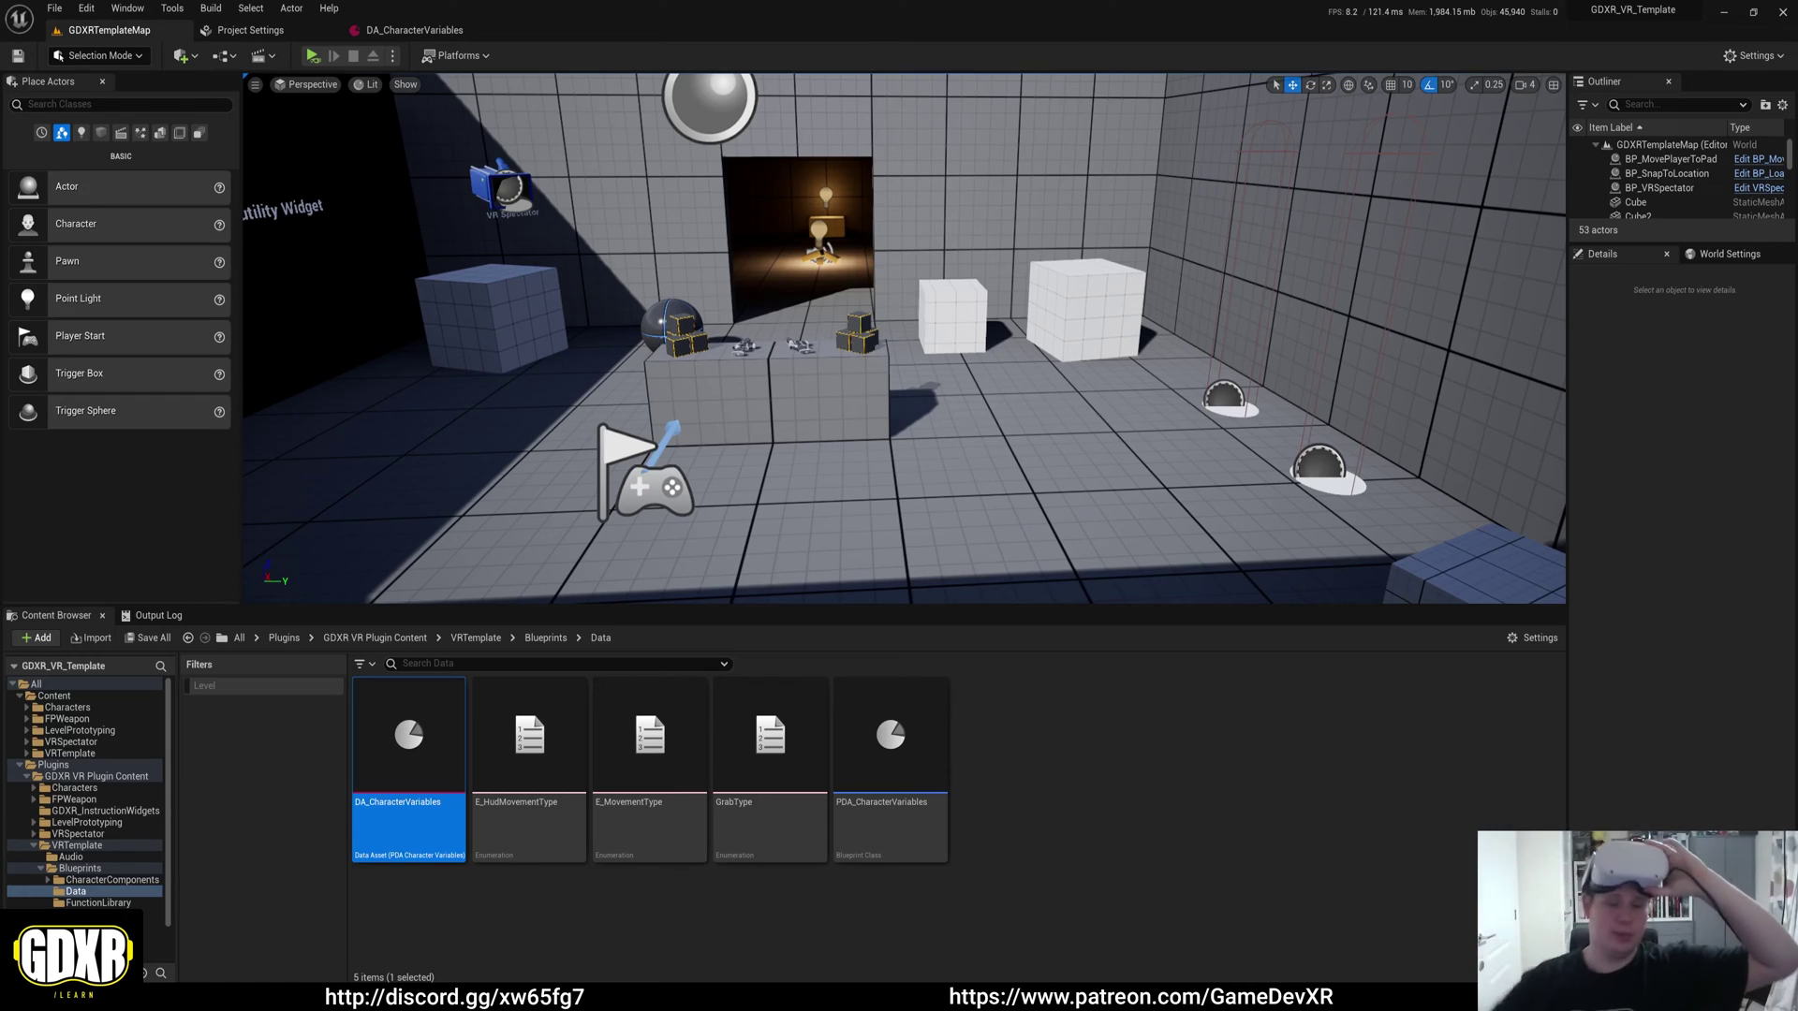
Step: Relaunch the VR preview to test Flying movement again
{"action": "left_click", "coordinate": [312, 56]}
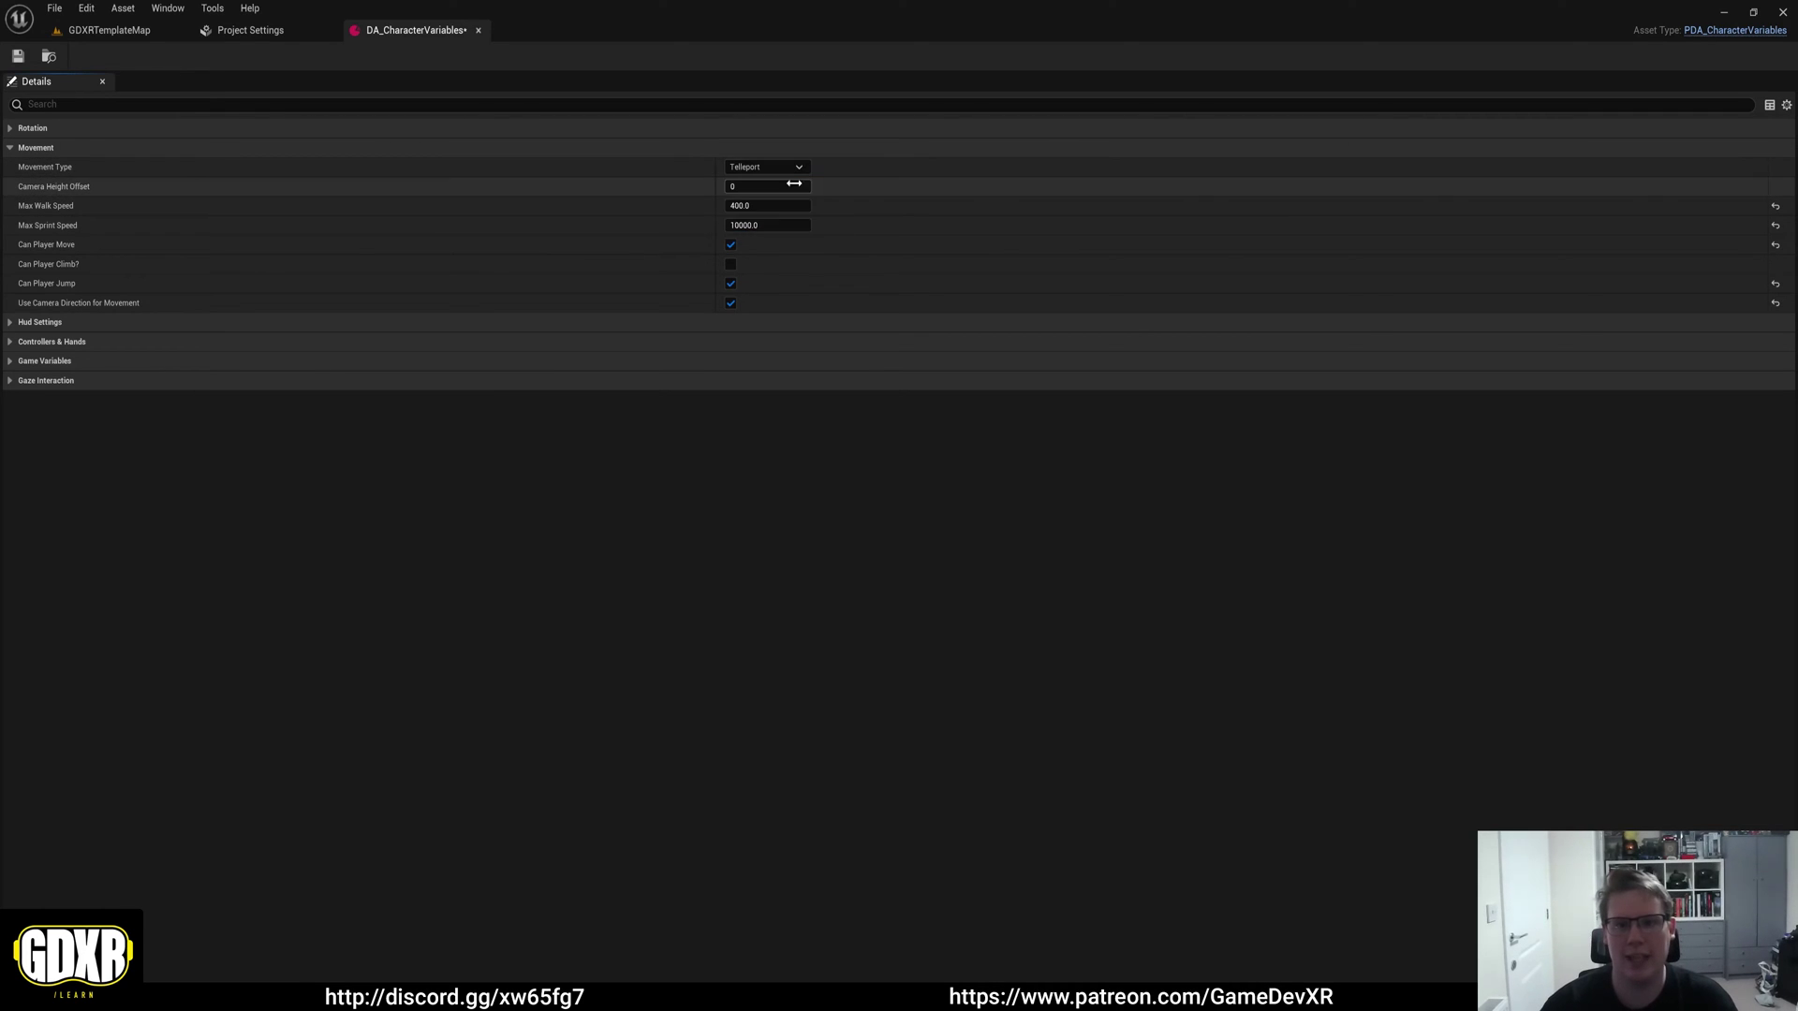
Step: Clear the Camera Height Offset field and enter 20
{"action": "left_click", "coordinate": [763, 186]}
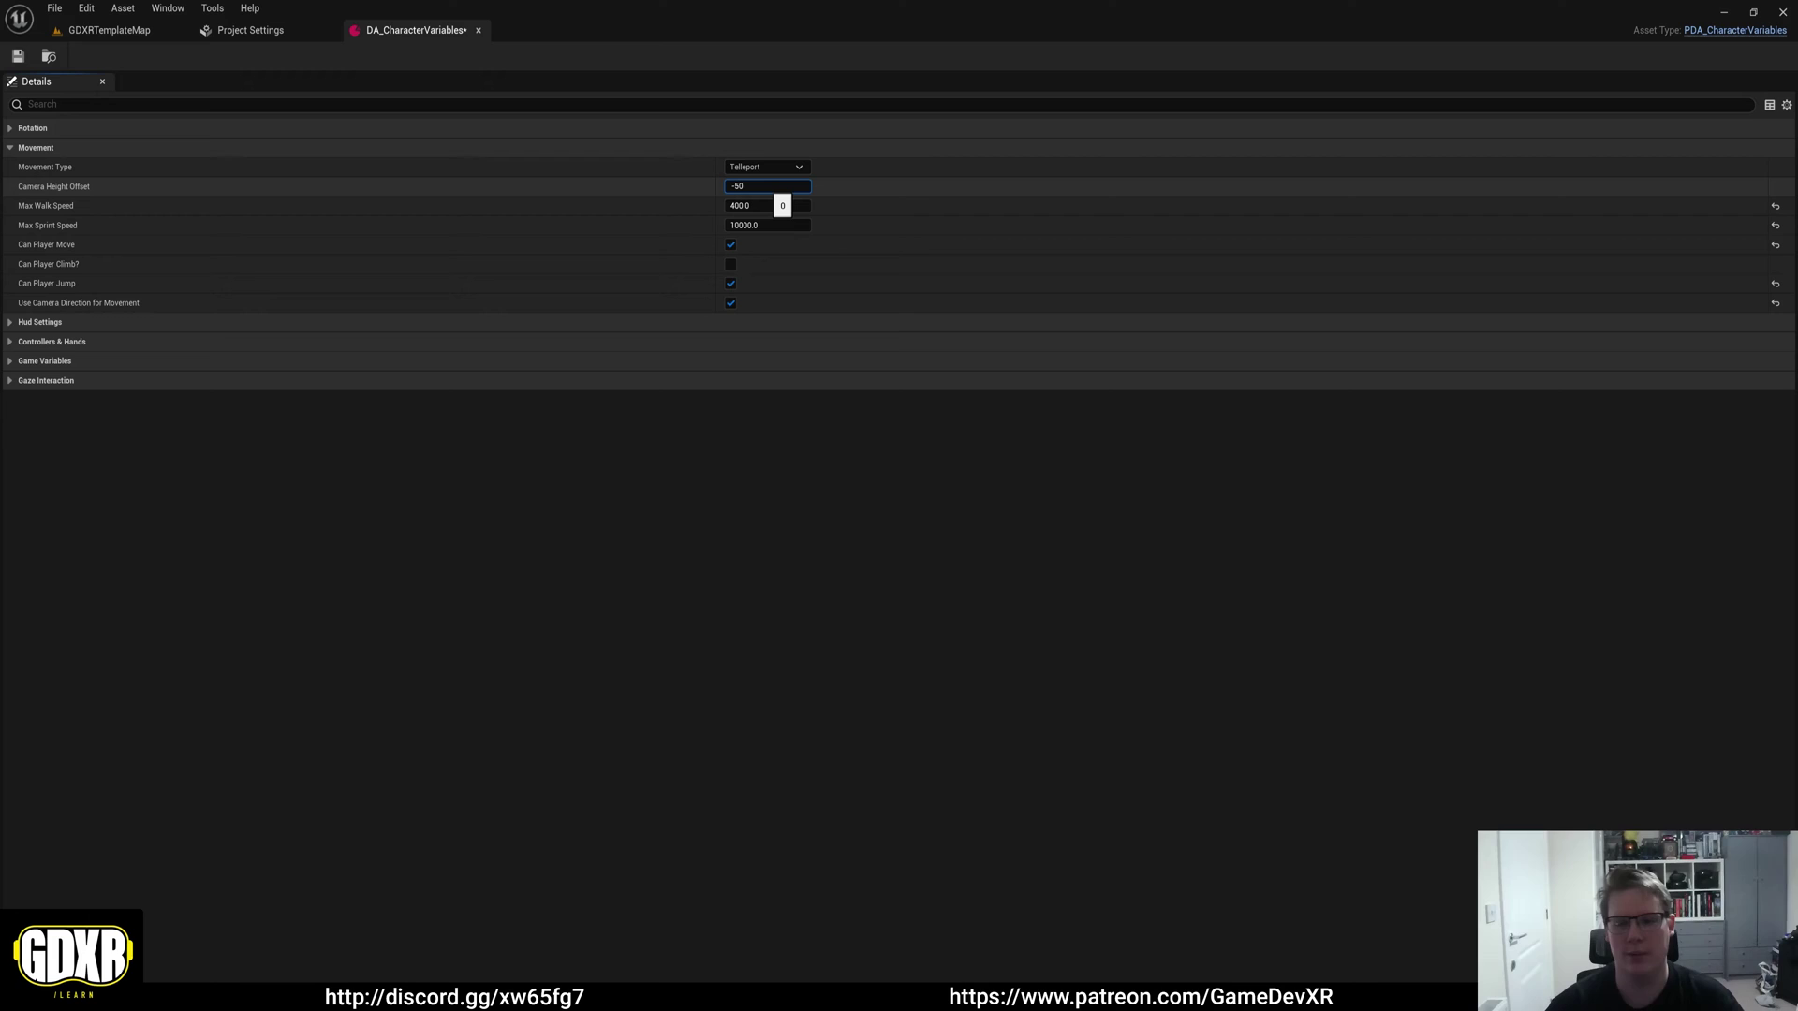
{"action": "key", "text": "BackSpace"}
{"action": "key", "text": "BackSpace"}
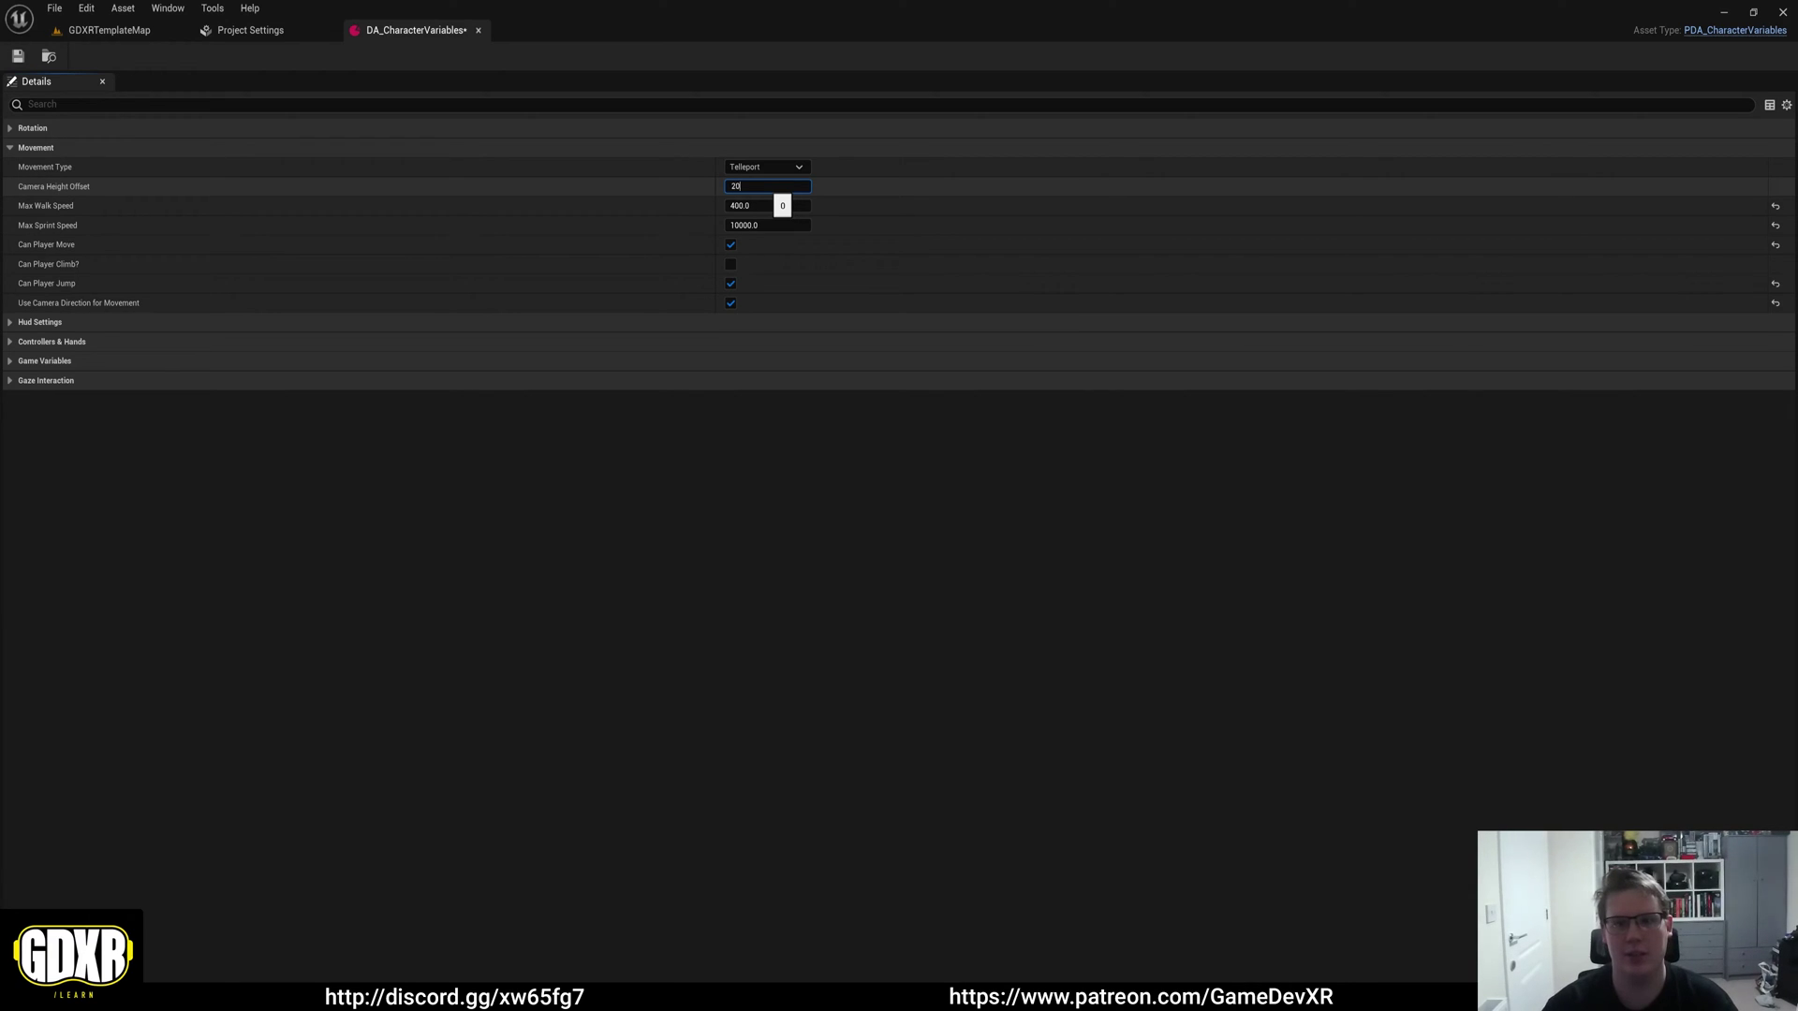
Step: Save DA_CharacterVariables, test the new camera height in a VR preview, then exit
{"action": "left_click", "coordinate": [17, 56]}
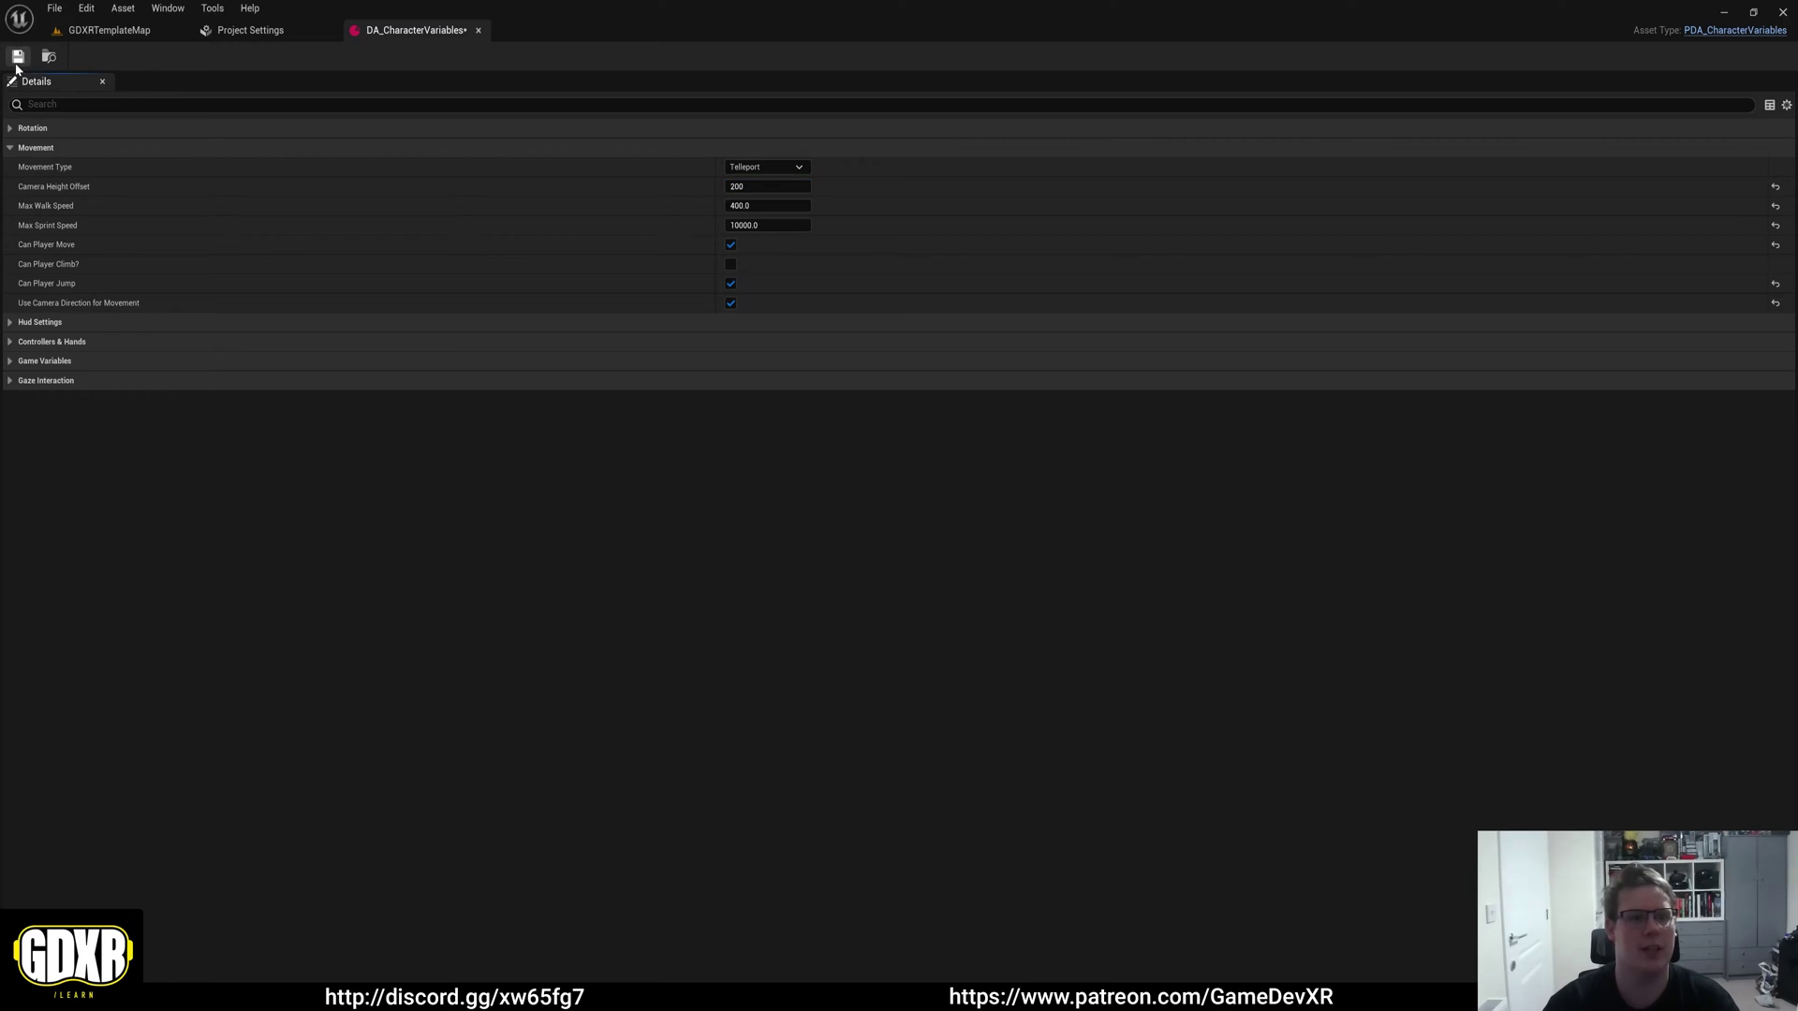
{"action": "left_click", "coordinate": [120, 35]}
{"action": "left_click", "coordinate": [297, 60]}
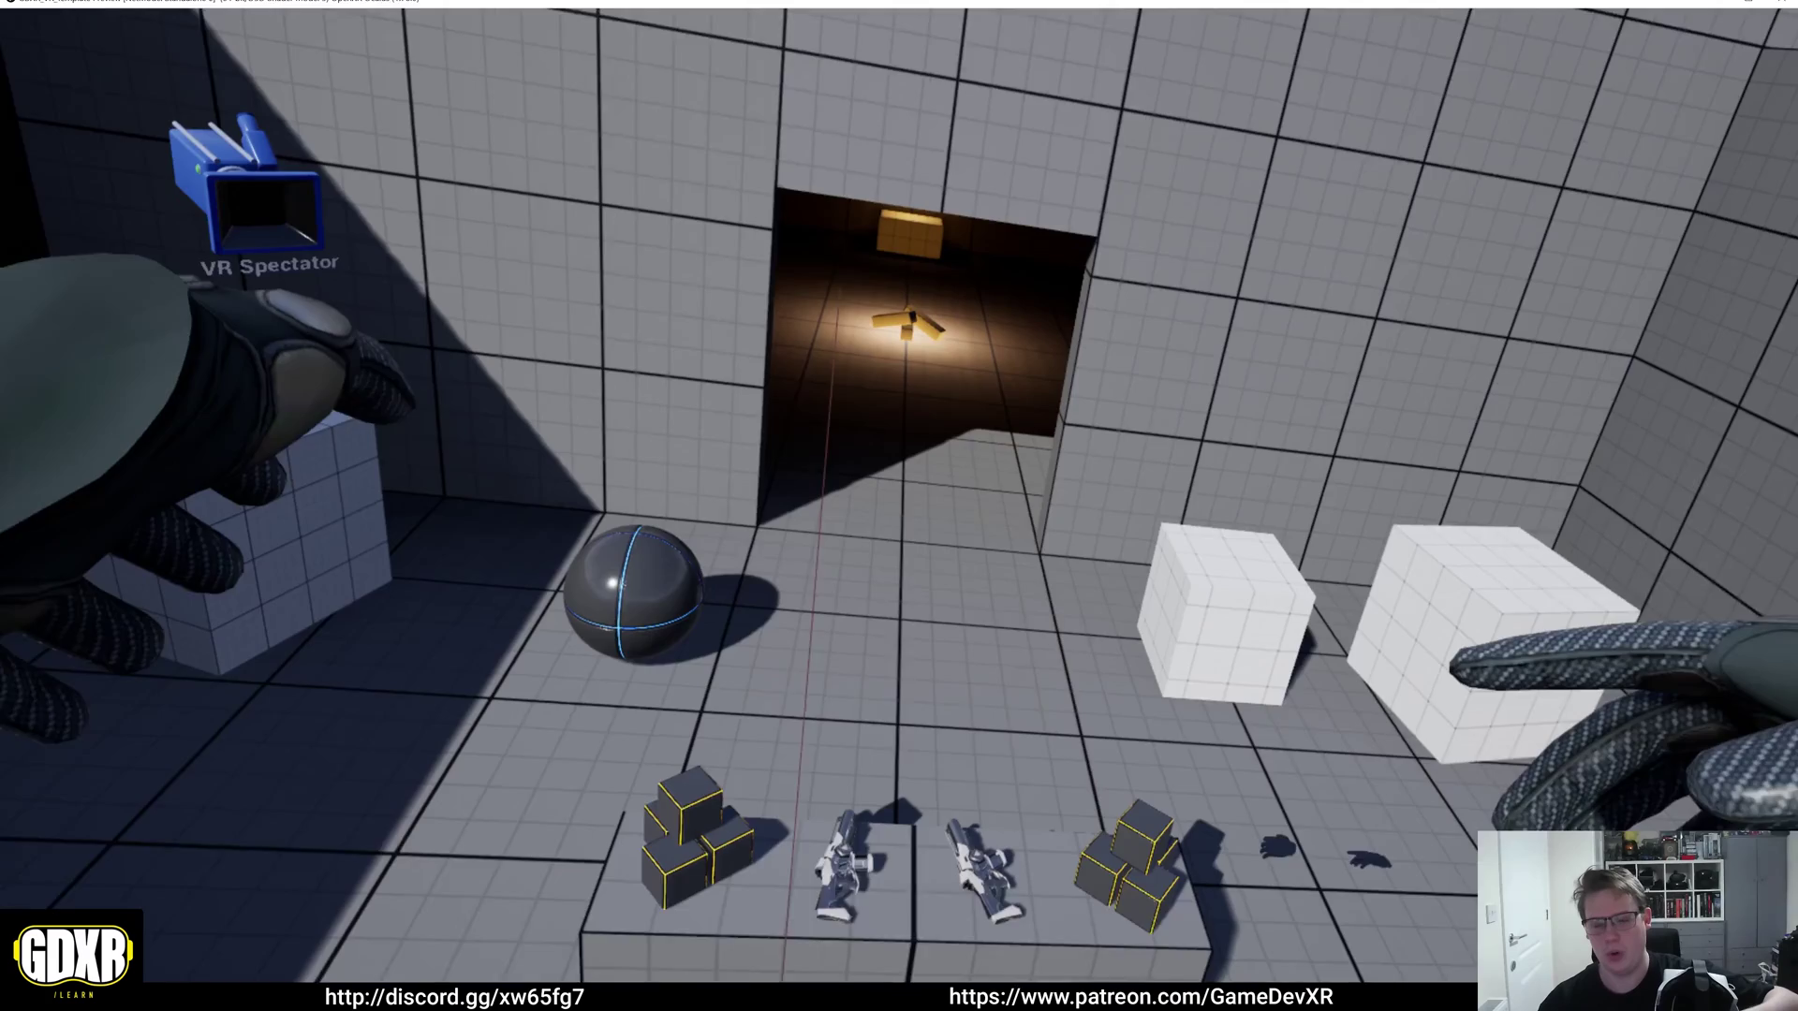
{"action": "key", "text": "Escape"}
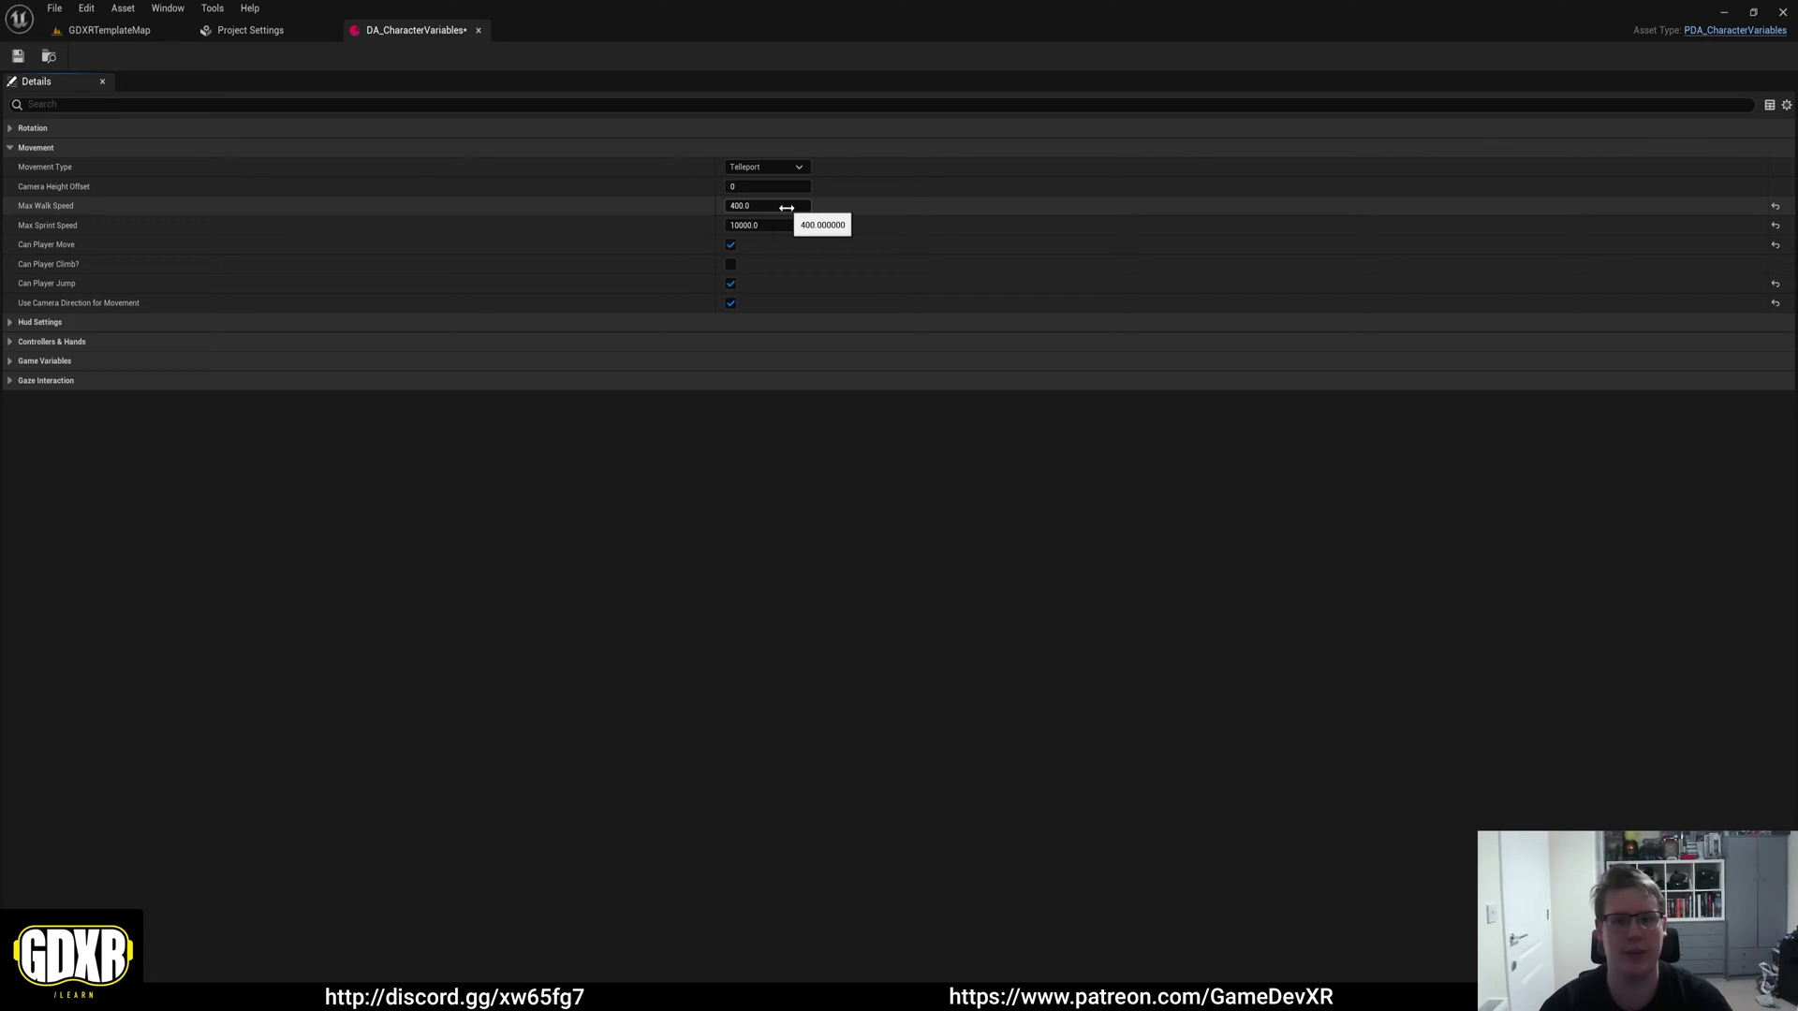
Step: Open the Movement Type dropdown and close it without changing the value
{"action": "left_click", "coordinate": [755, 169]}
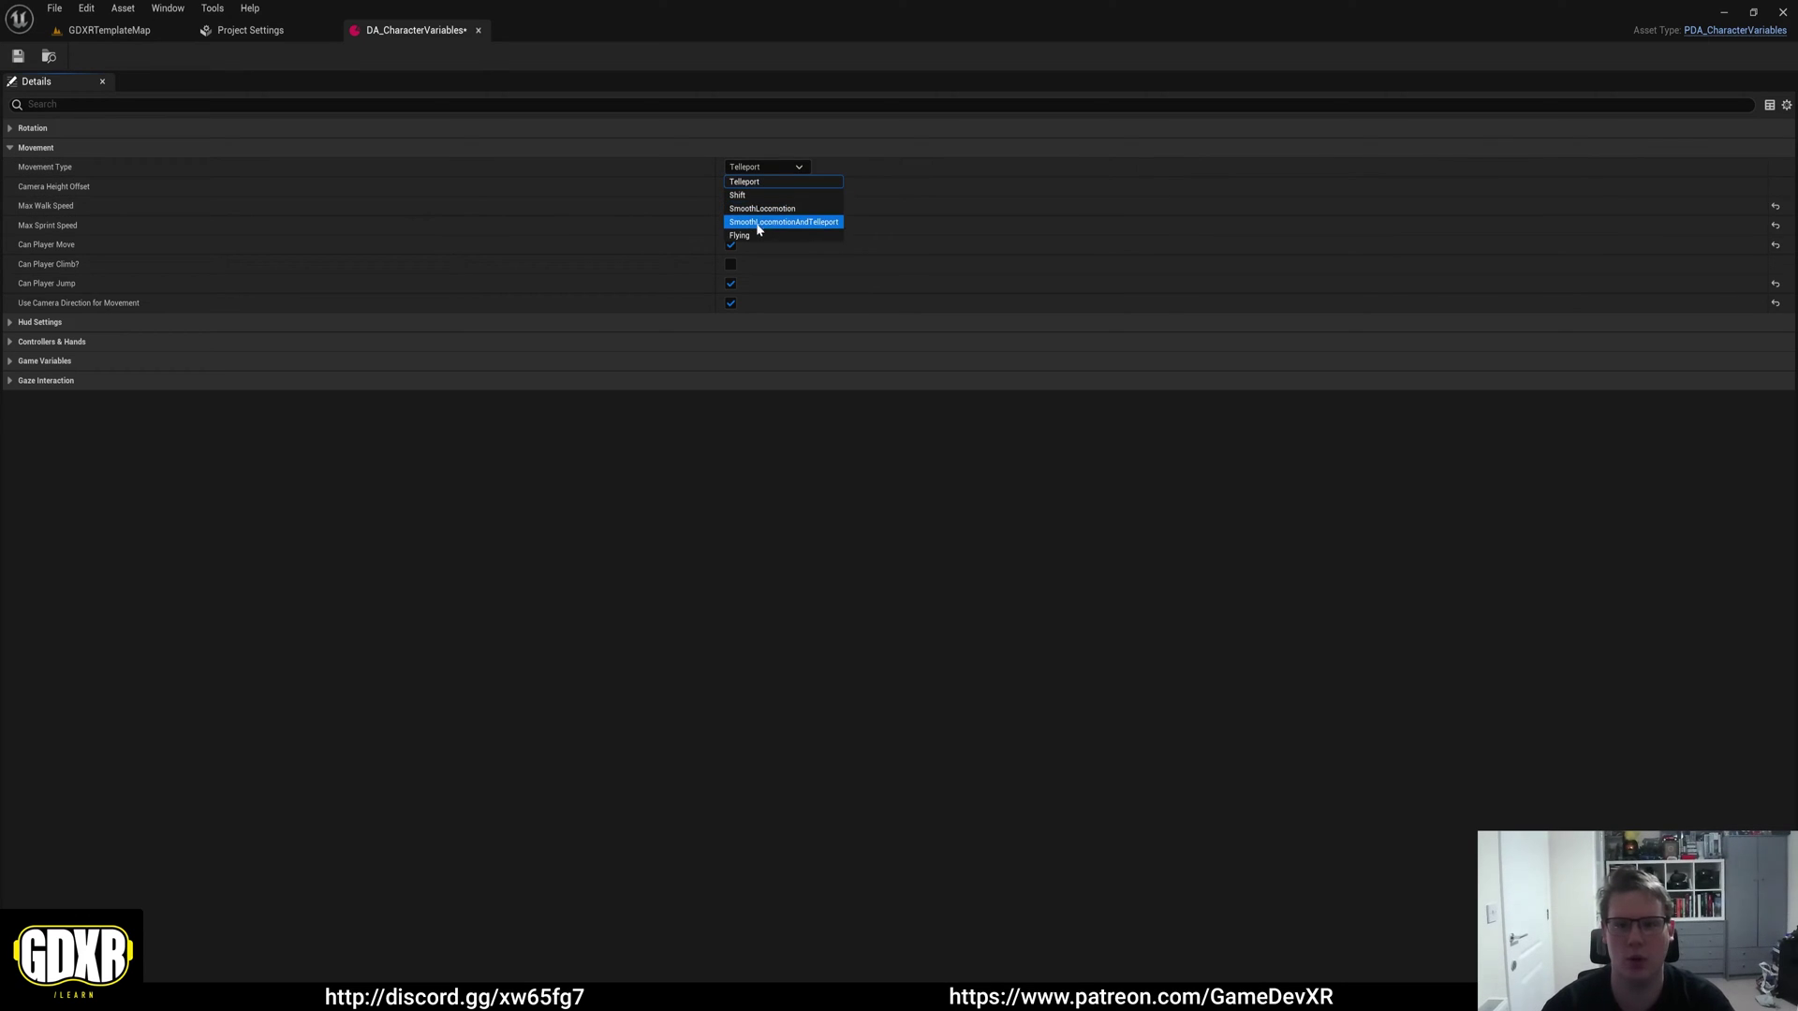
{"action": "left_click", "coordinate": [899, 213]}
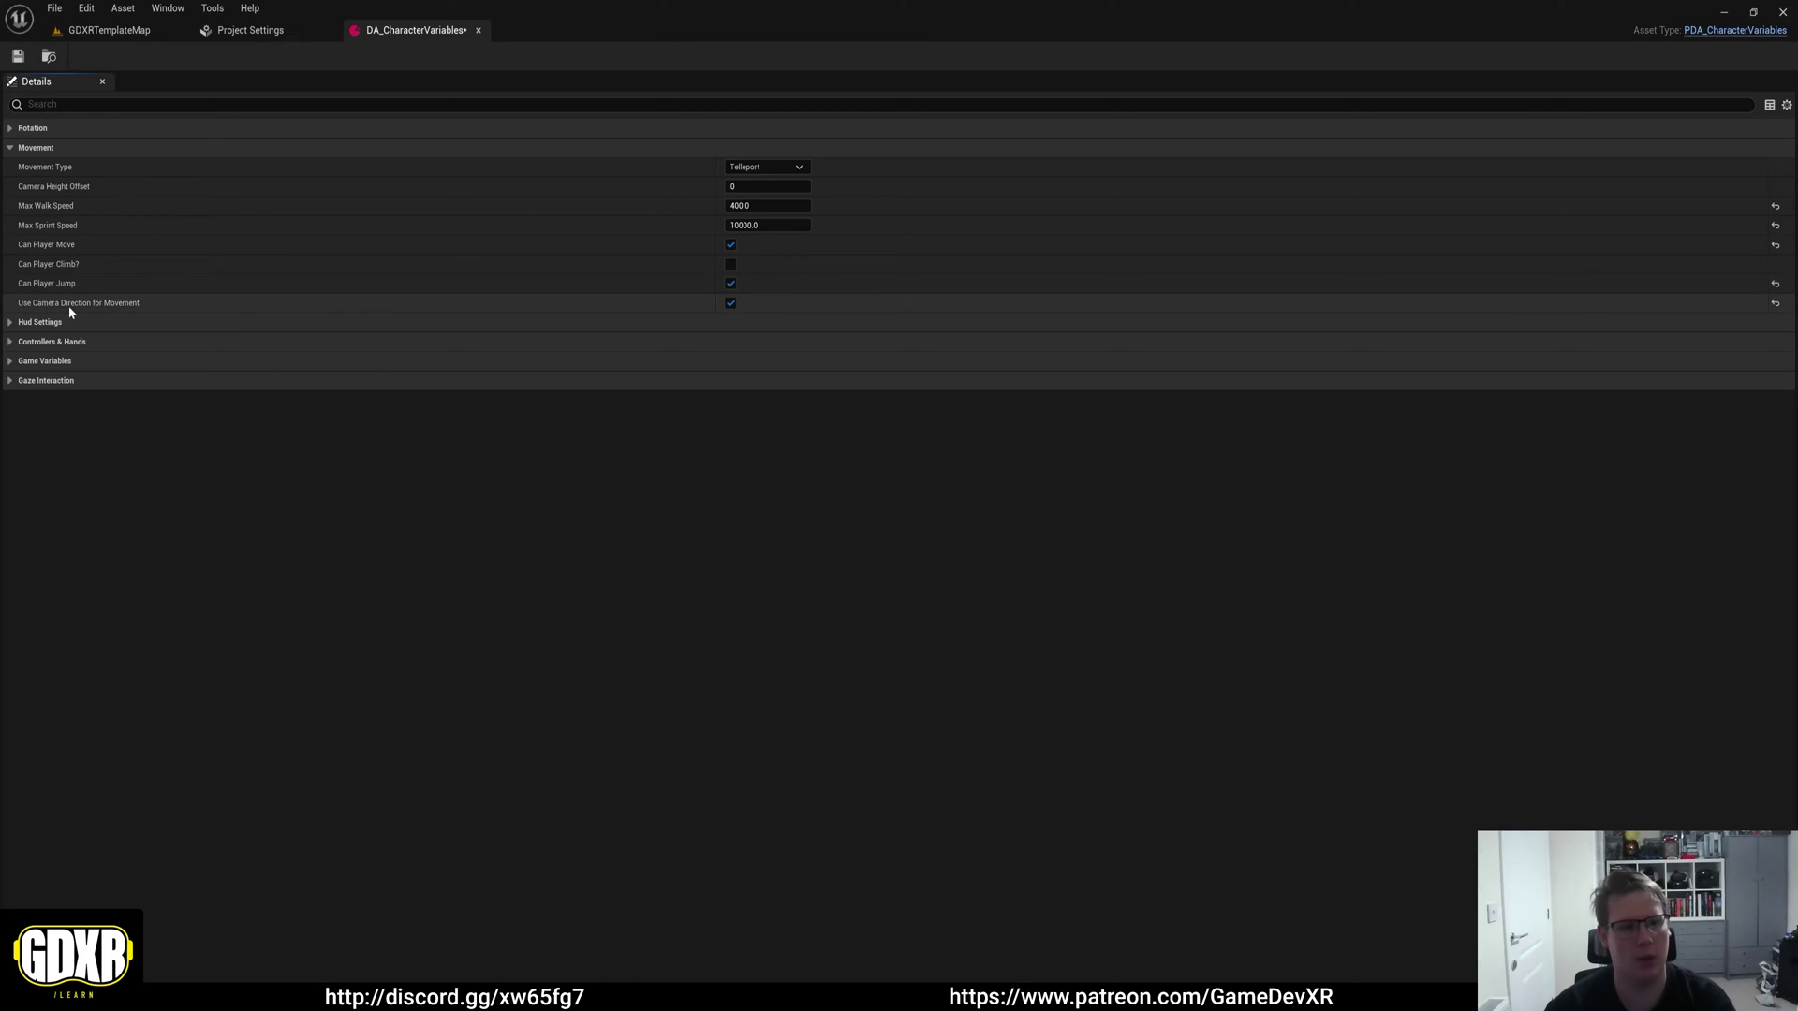
{"action": "left_click", "coordinate": [798, 167]}
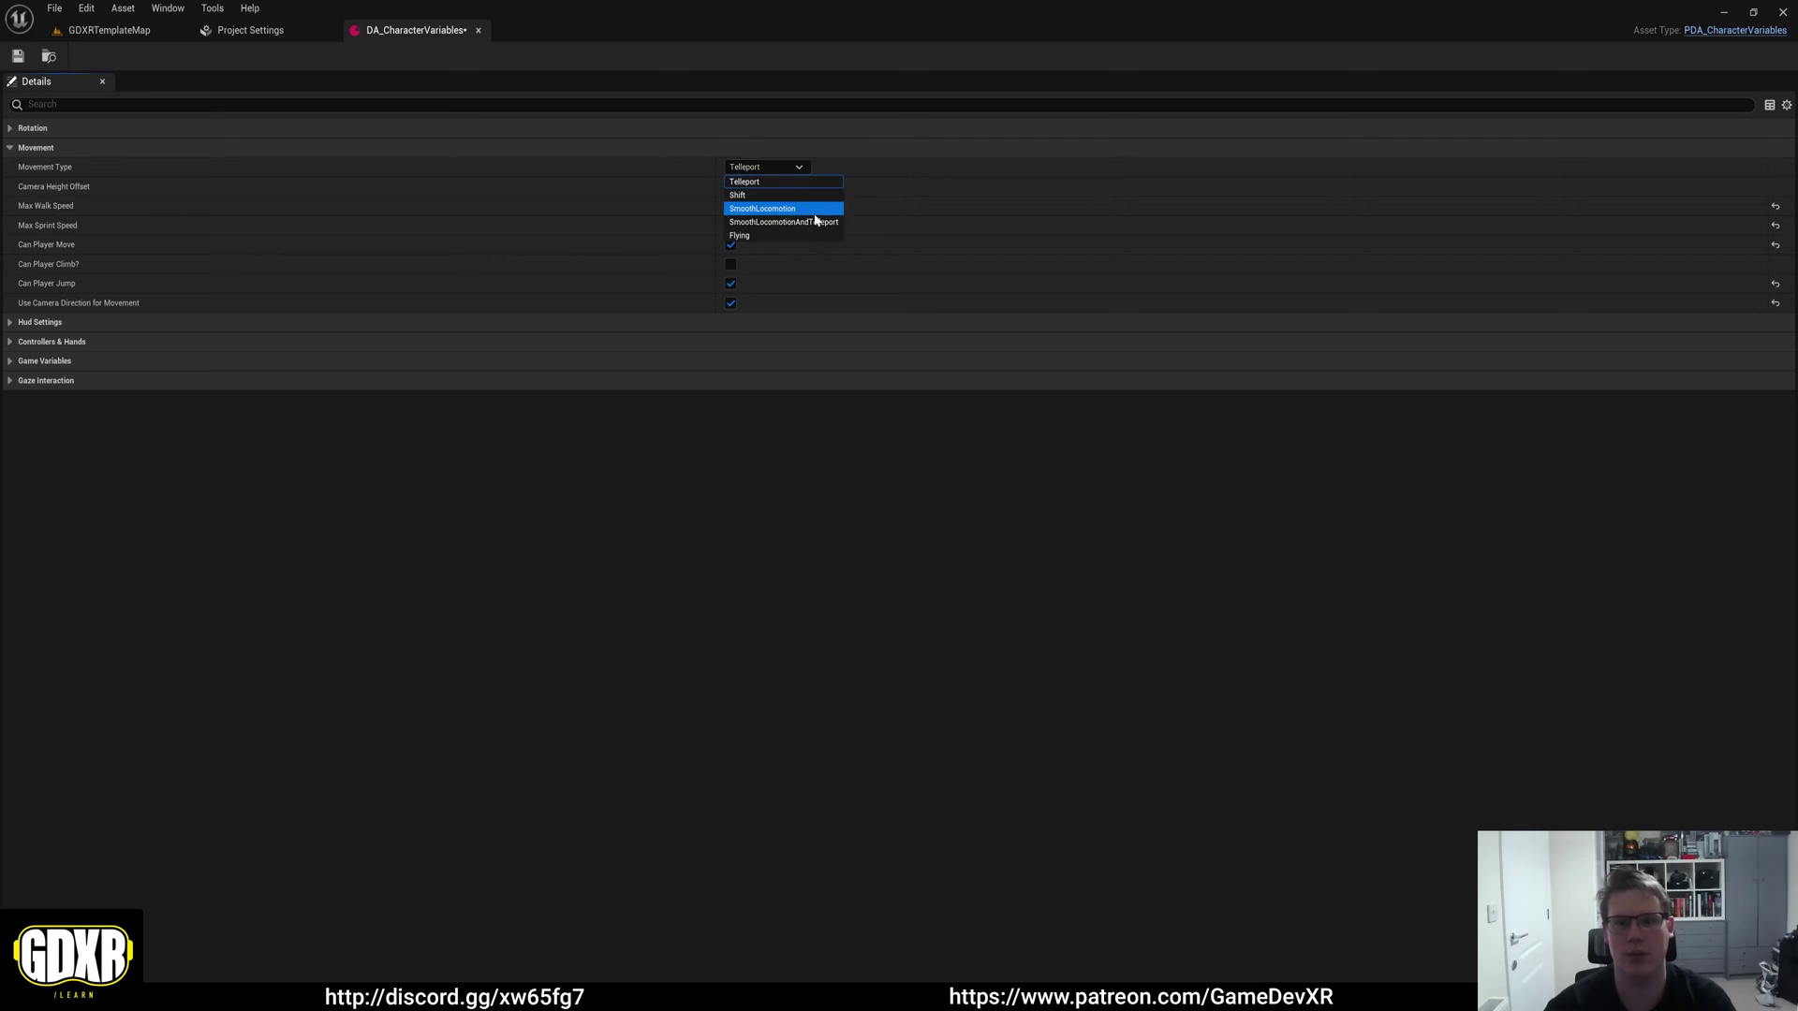
{"action": "left_click", "coordinate": [762, 442]}
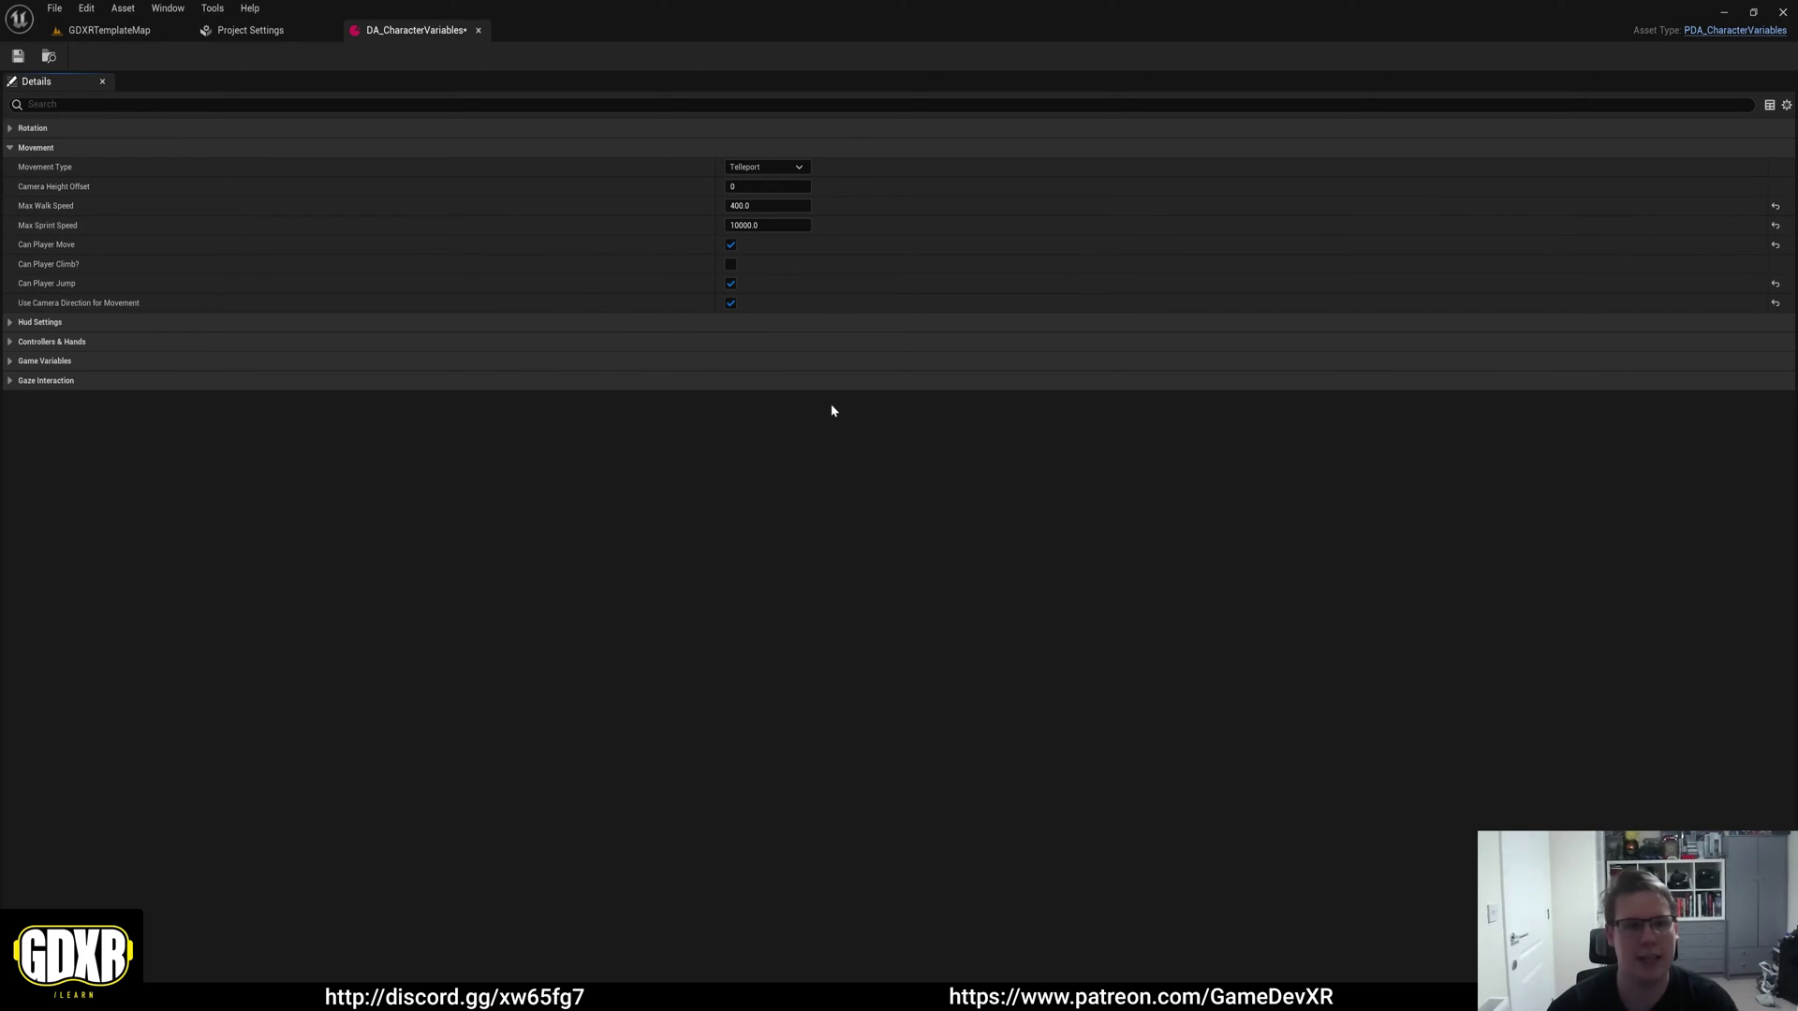
{"action": "left_click", "coordinate": [794, 169]}
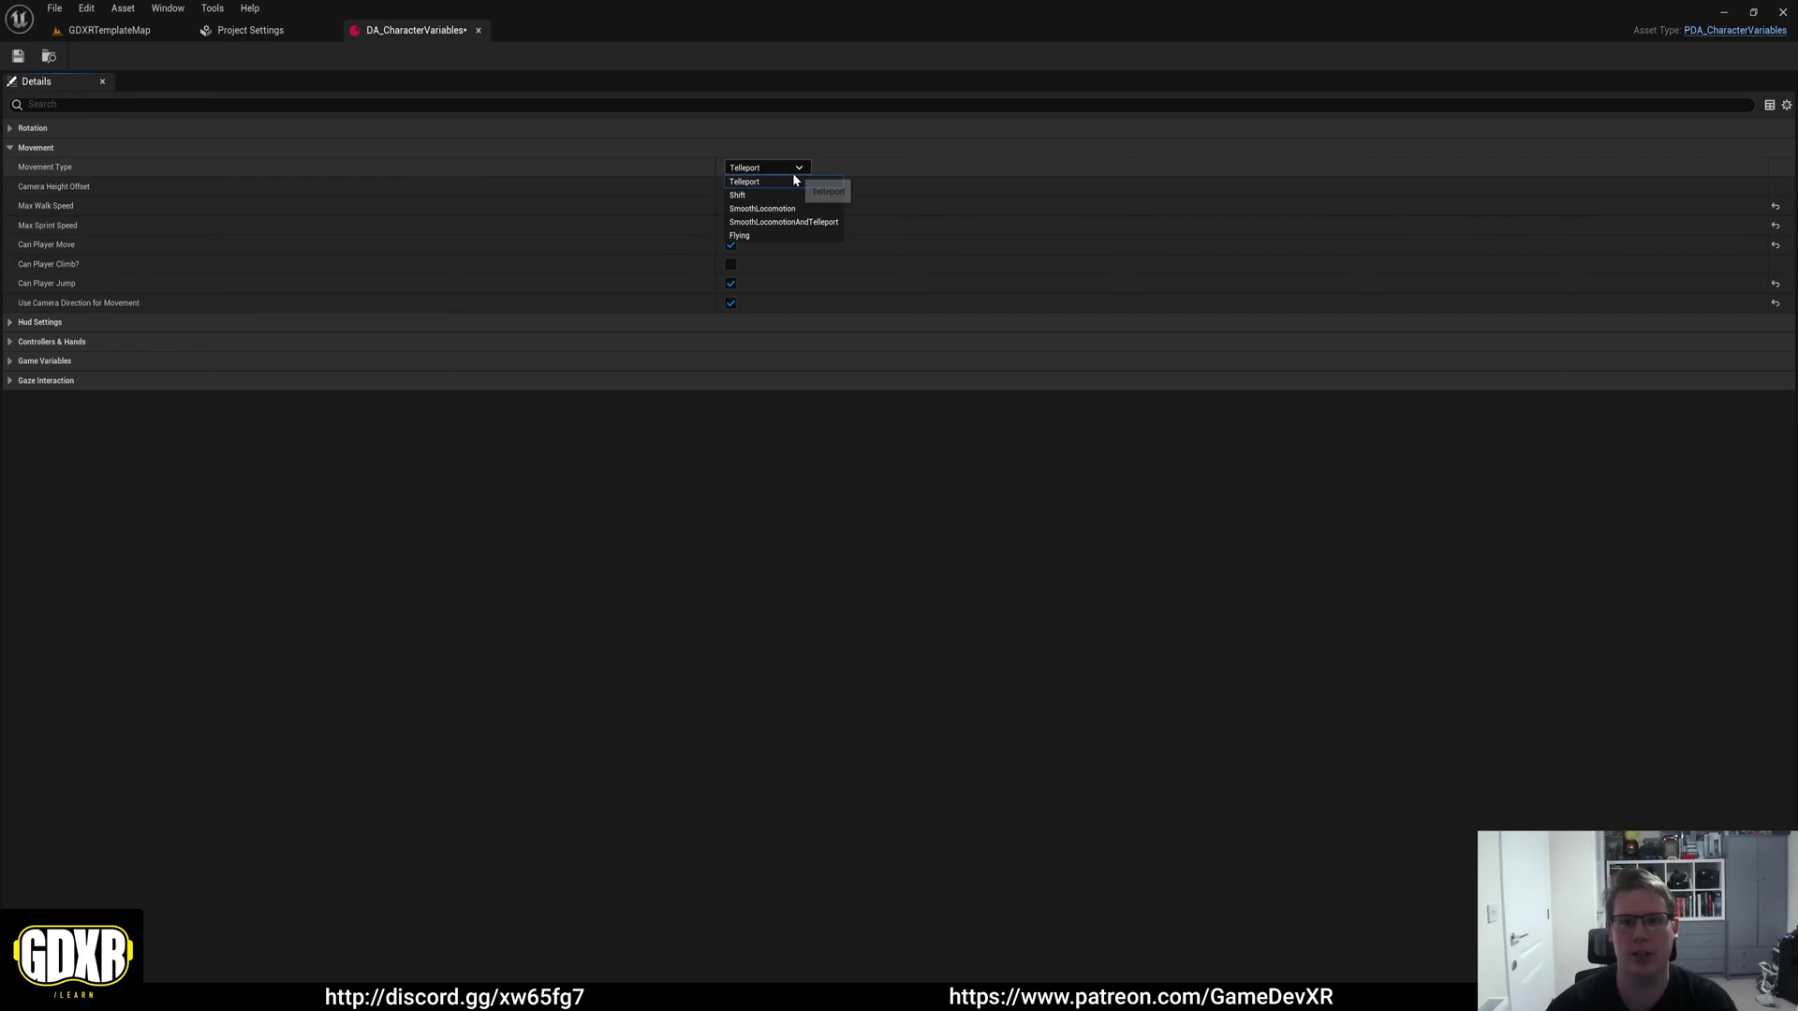
{"action": "left_click", "coordinate": [777, 182]}
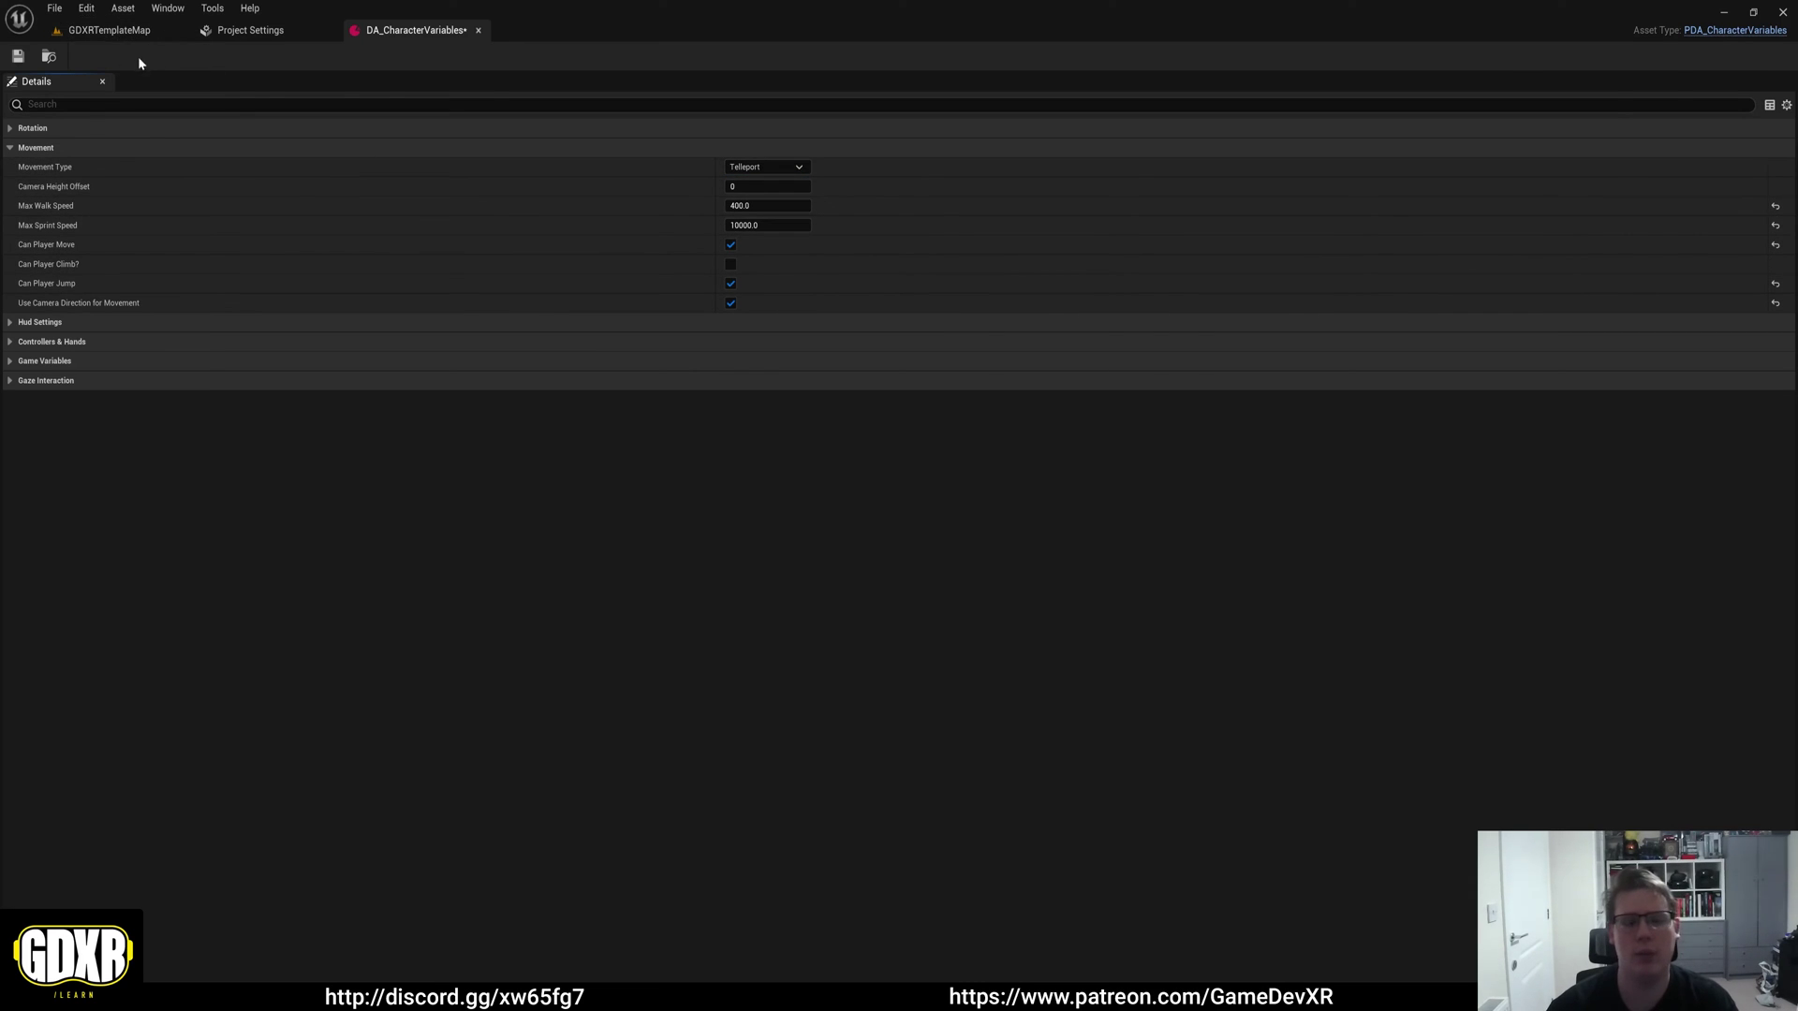
Step: From the level editor's Content Browser Blueprints folder, open GDXR_VRCharacter in the Blueprint editor
{"action": "left_click", "coordinate": [122, 30]}
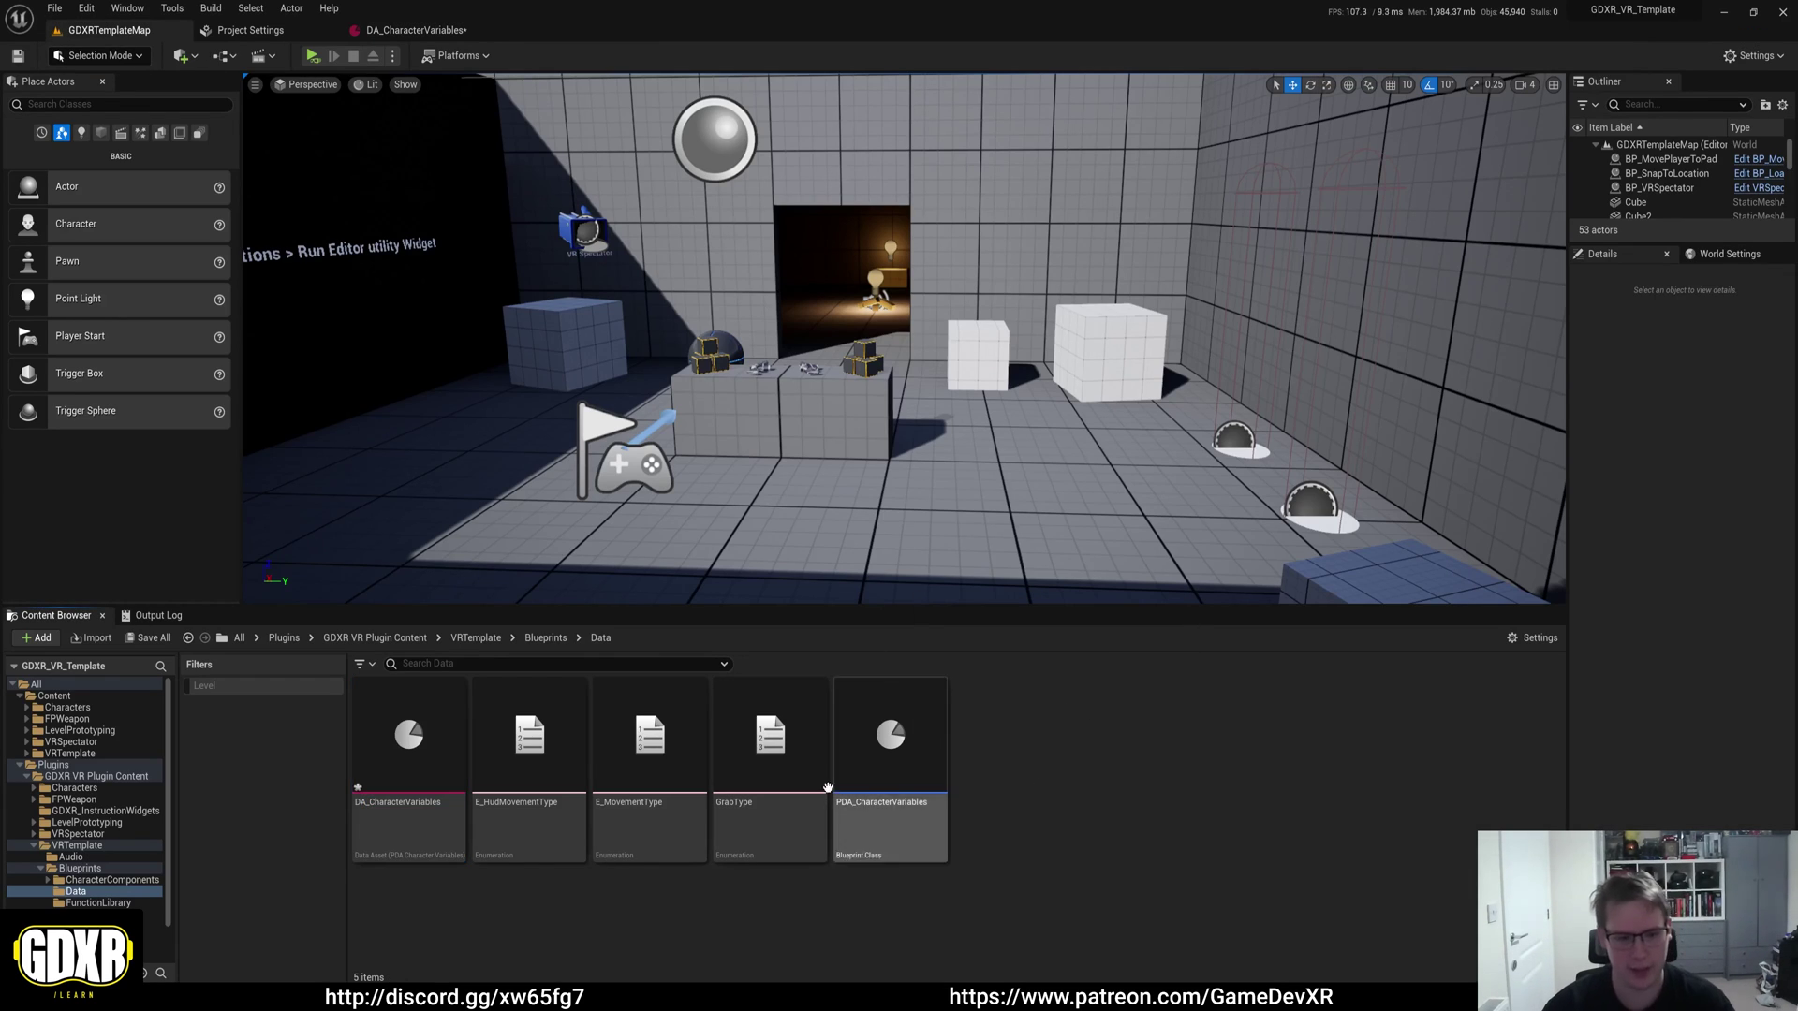
{"action": "left_click", "coordinate": [95, 869]}
{"action": "scroll", "coordinate": [1077, 749], "scroll_direction": "down", "scroll_amount": 1}
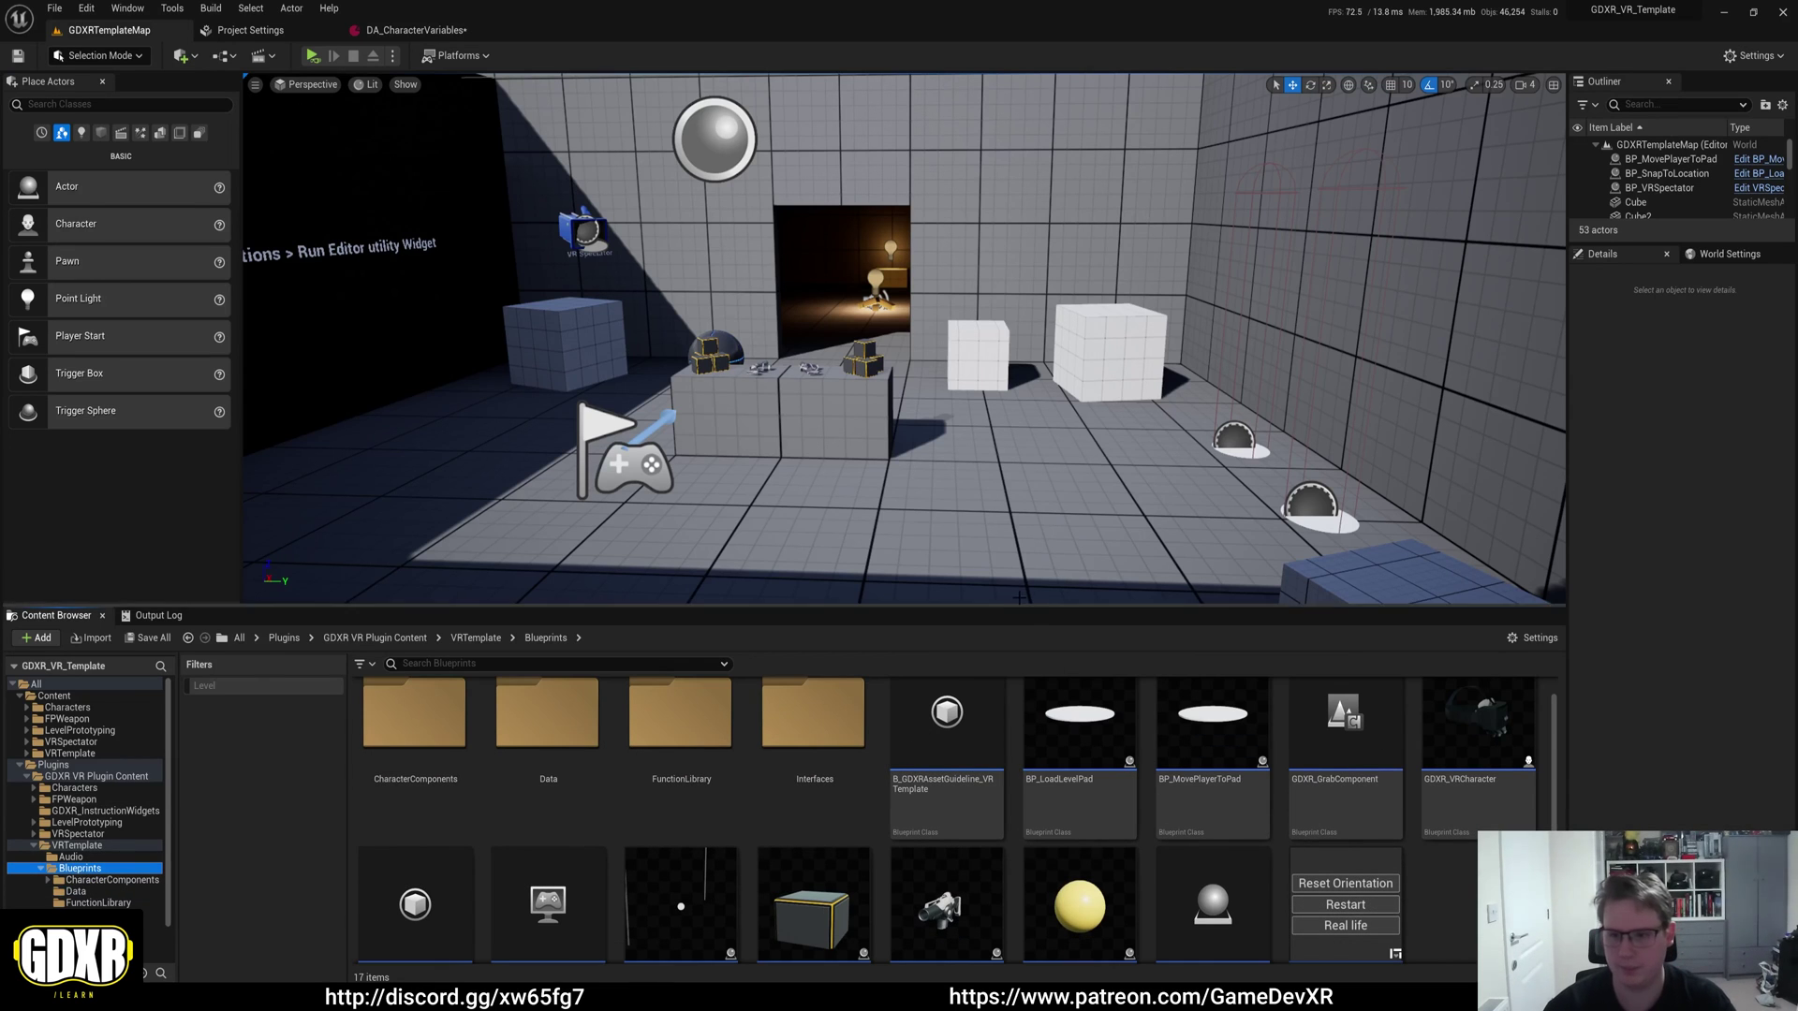
{"action": "left_click_drag", "start_coordinate": [1026, 606], "coordinate": [989, 369]}
{"action": "left_click", "coordinate": [1360, 609]}
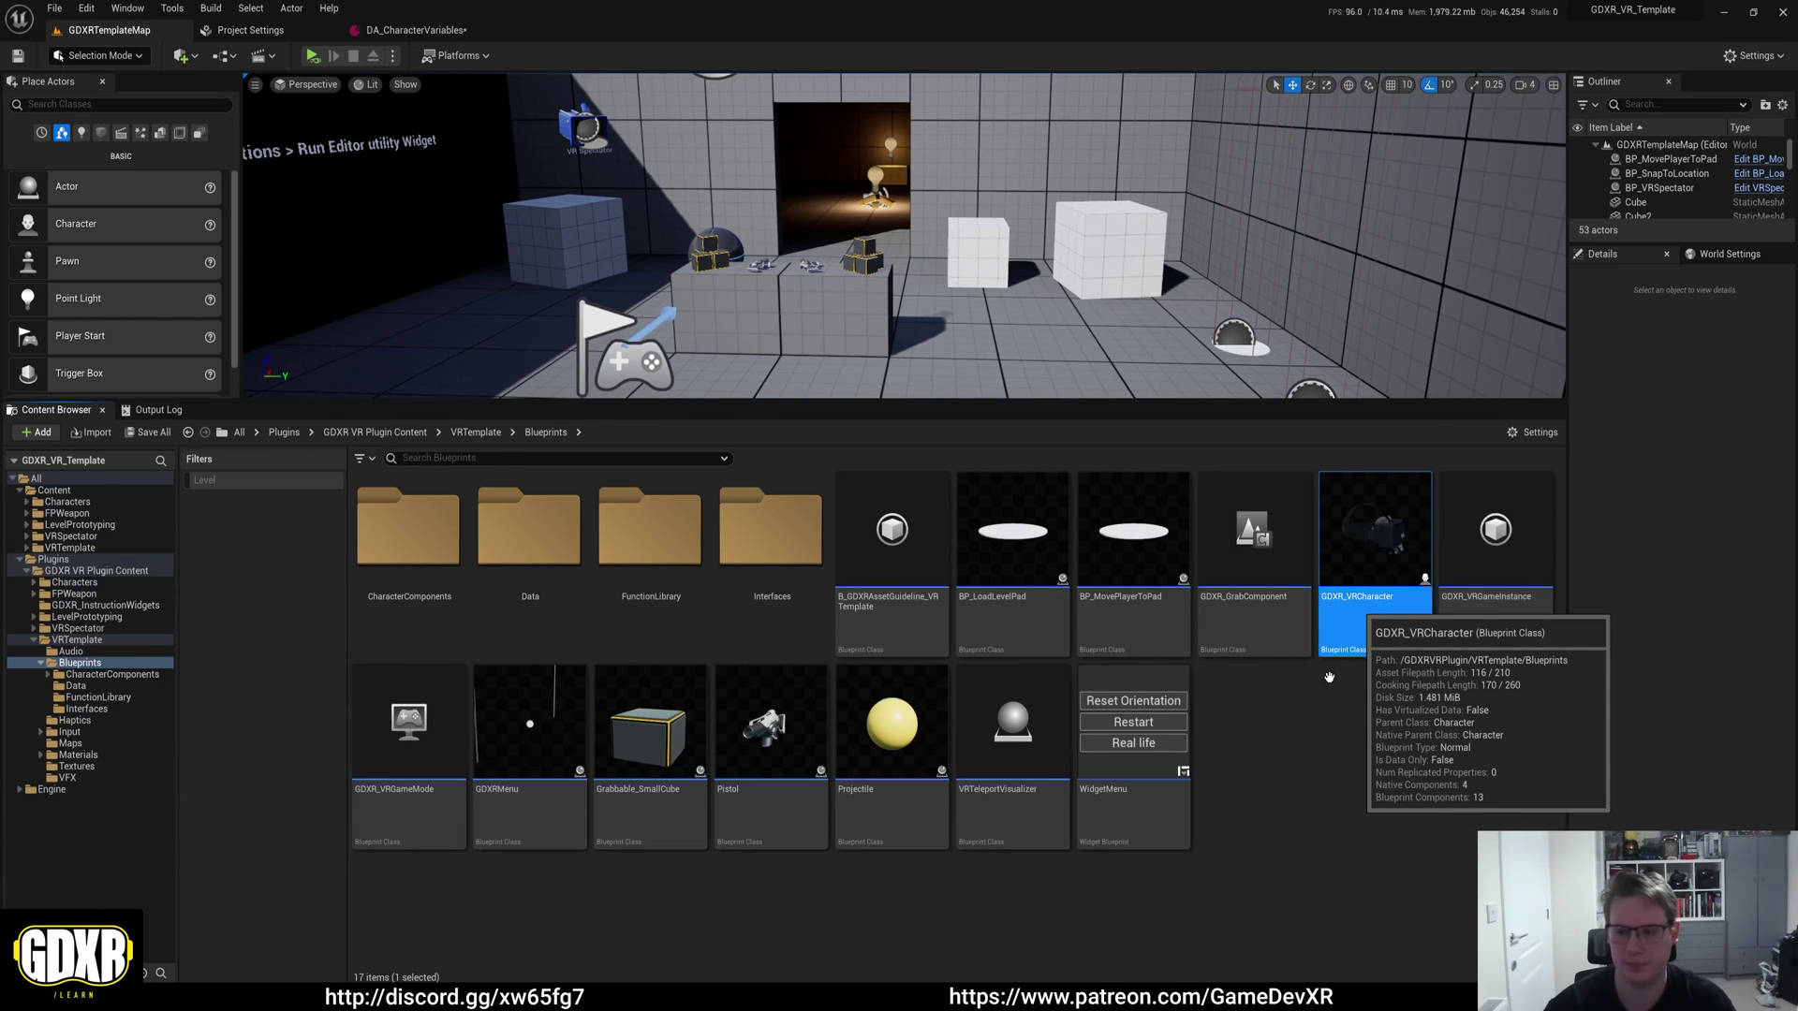
{"action": "double_click", "coordinate": [1372, 609]}
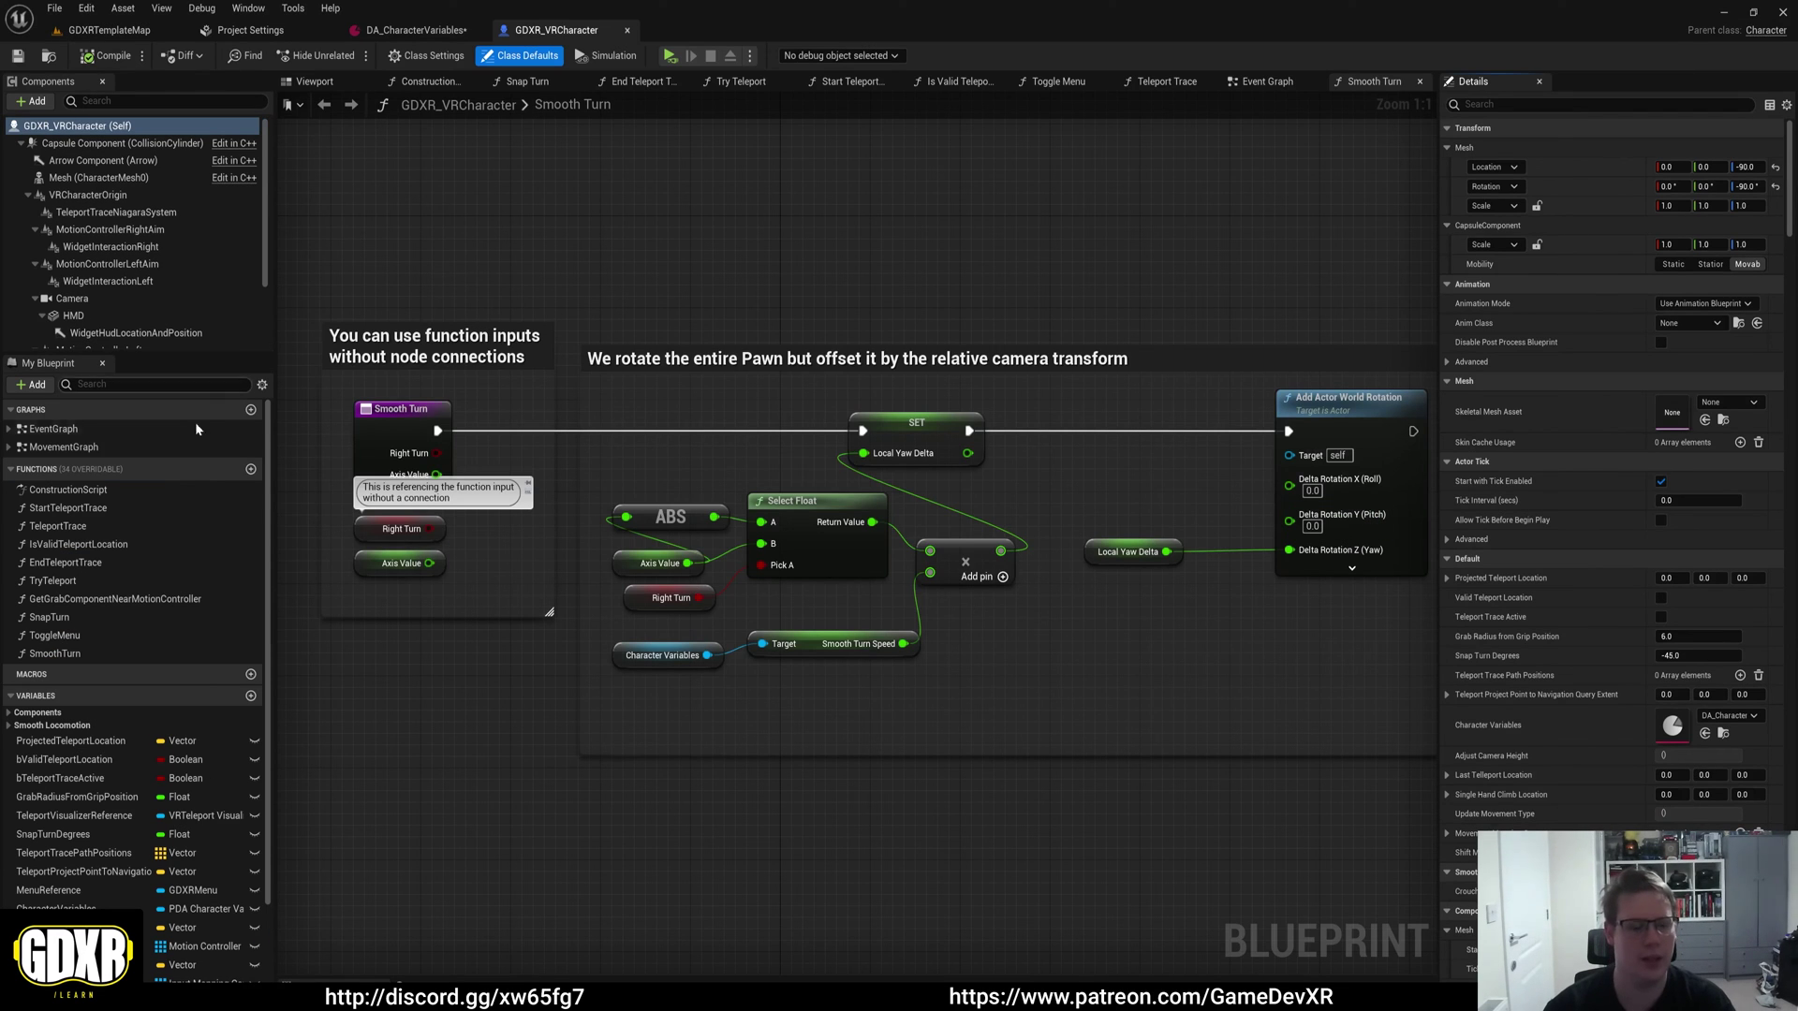
Step: Open the MovementGraph from My Blueprint and narrow the side panel to widen the graph
{"action": "left_click", "coordinate": [72, 451]}
{"action": "double_click", "coordinate": [72, 450]}
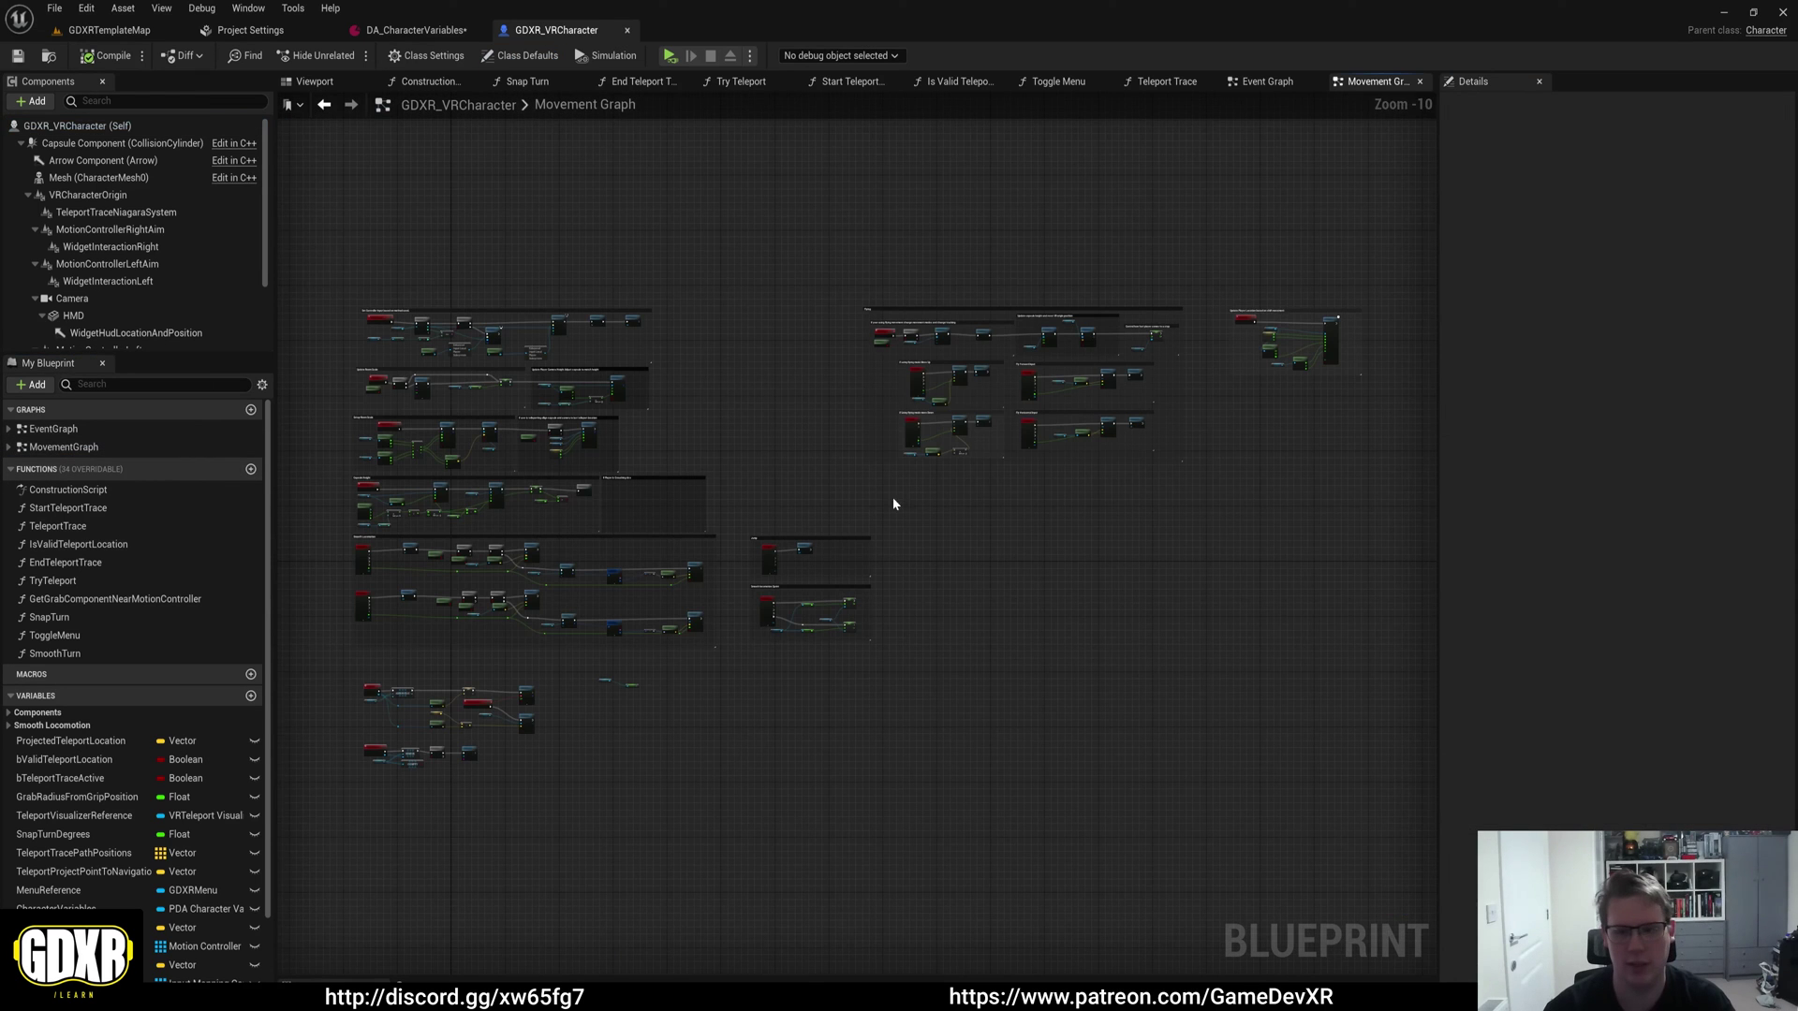
{"action": "scroll", "coordinate": [951, 470], "scroll_direction": "up", "scroll_amount": 3}
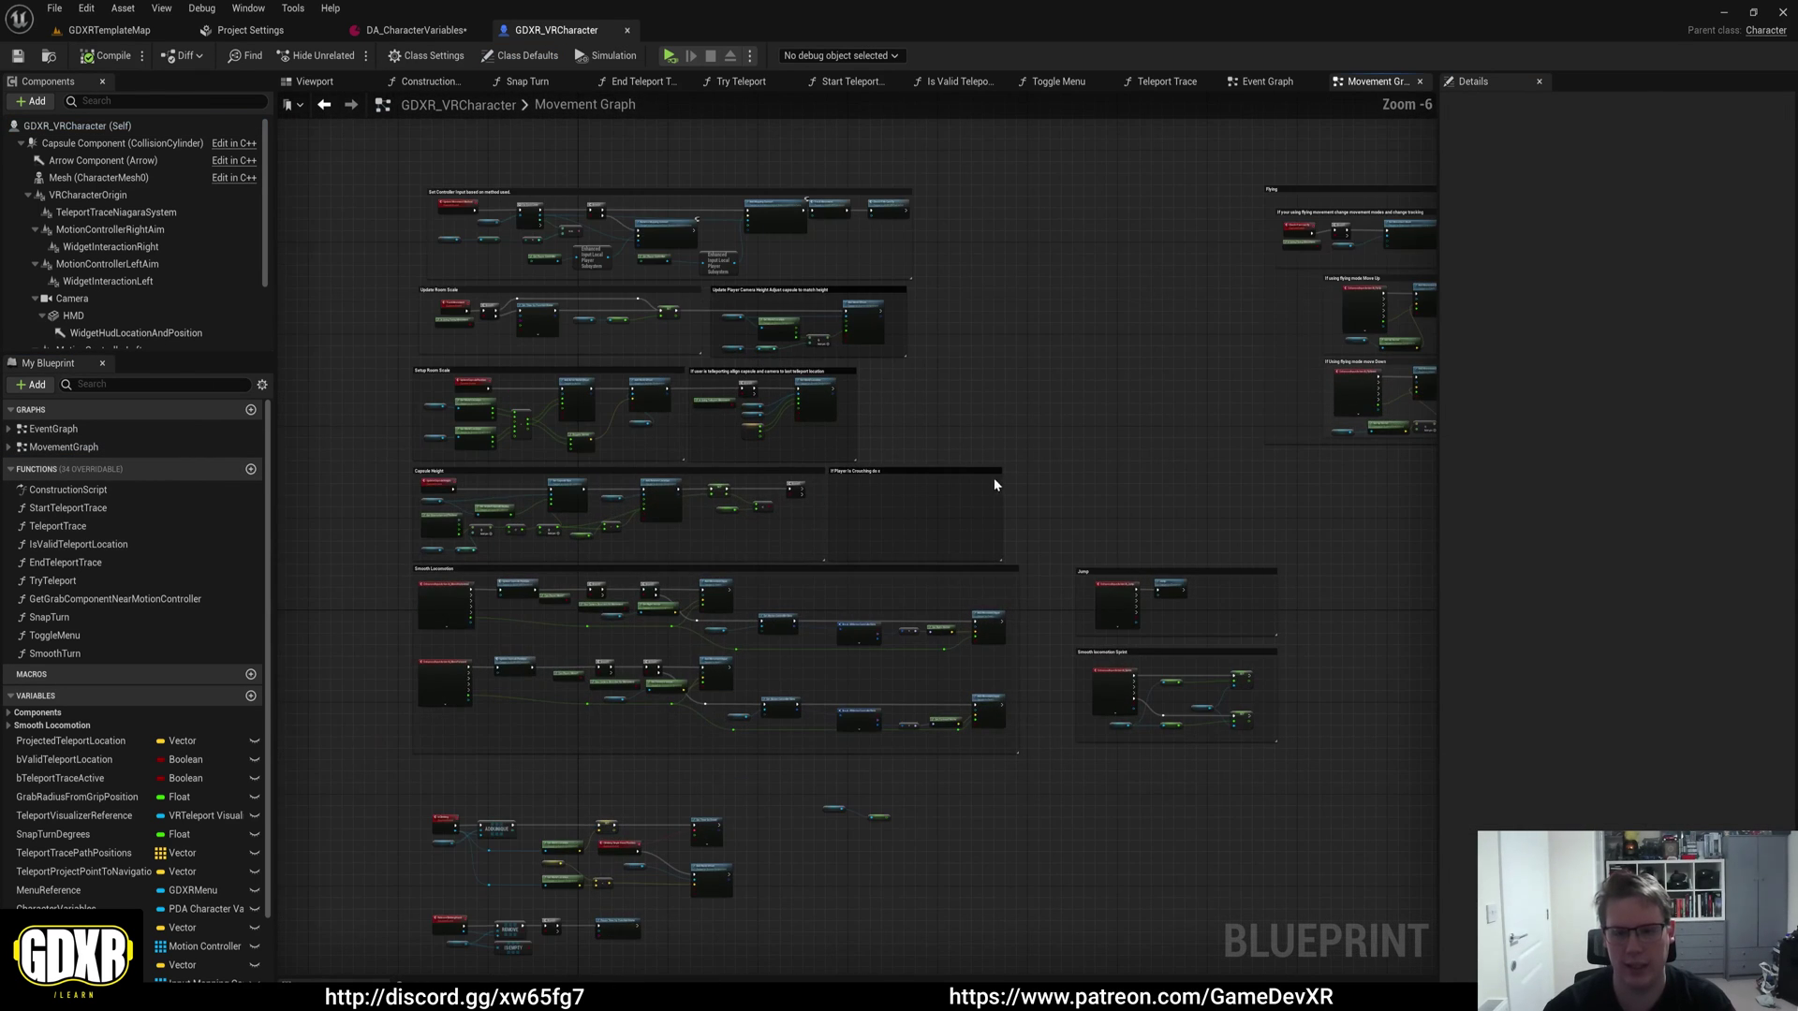
{"action": "left_click_drag", "start_coordinate": [271, 354], "coordinate": [168, 363]}
Step: Move the lower node group down and bring the upper comment groups into view
{"action": "left_click_drag", "start_coordinate": [771, 719], "coordinate": [267, 890]}
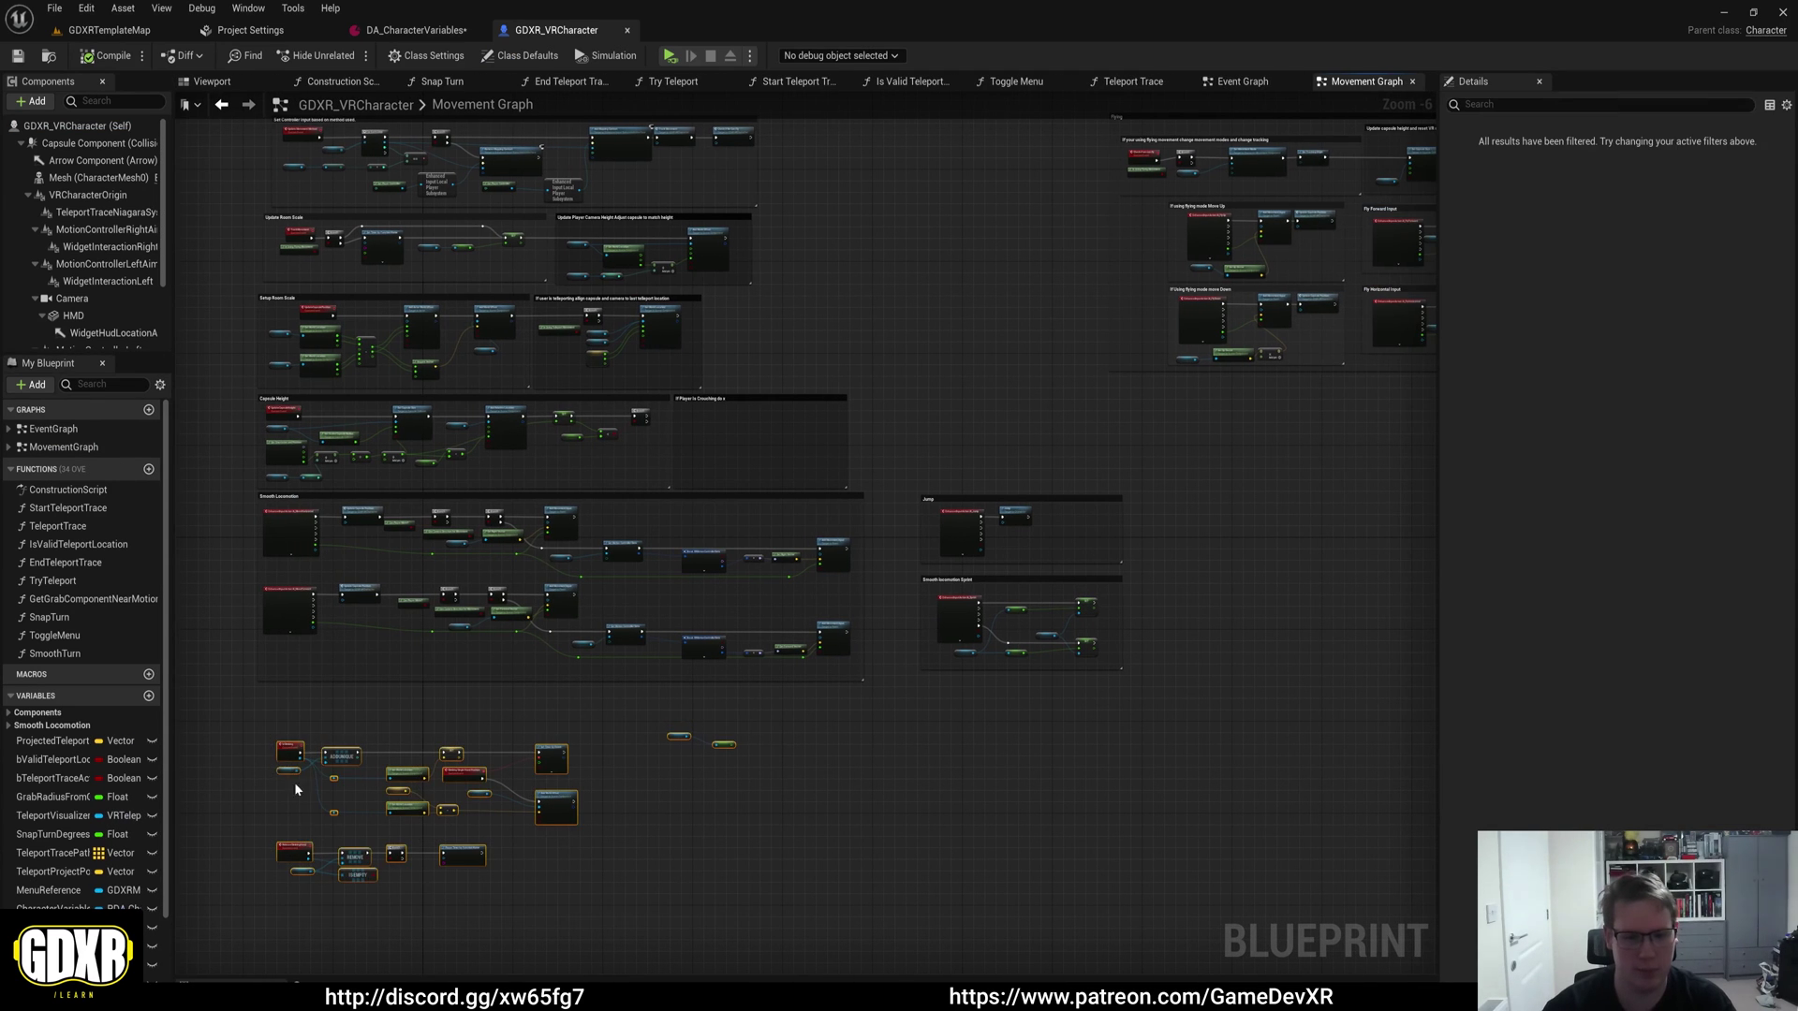
{"action": "left_click_drag", "start_coordinate": [285, 750], "coordinate": [283, 866]}
{"action": "left_click", "coordinate": [542, 749]}
{"action": "right_click_drag", "start_coordinate": [549, 722], "coordinate": [674, 899]}
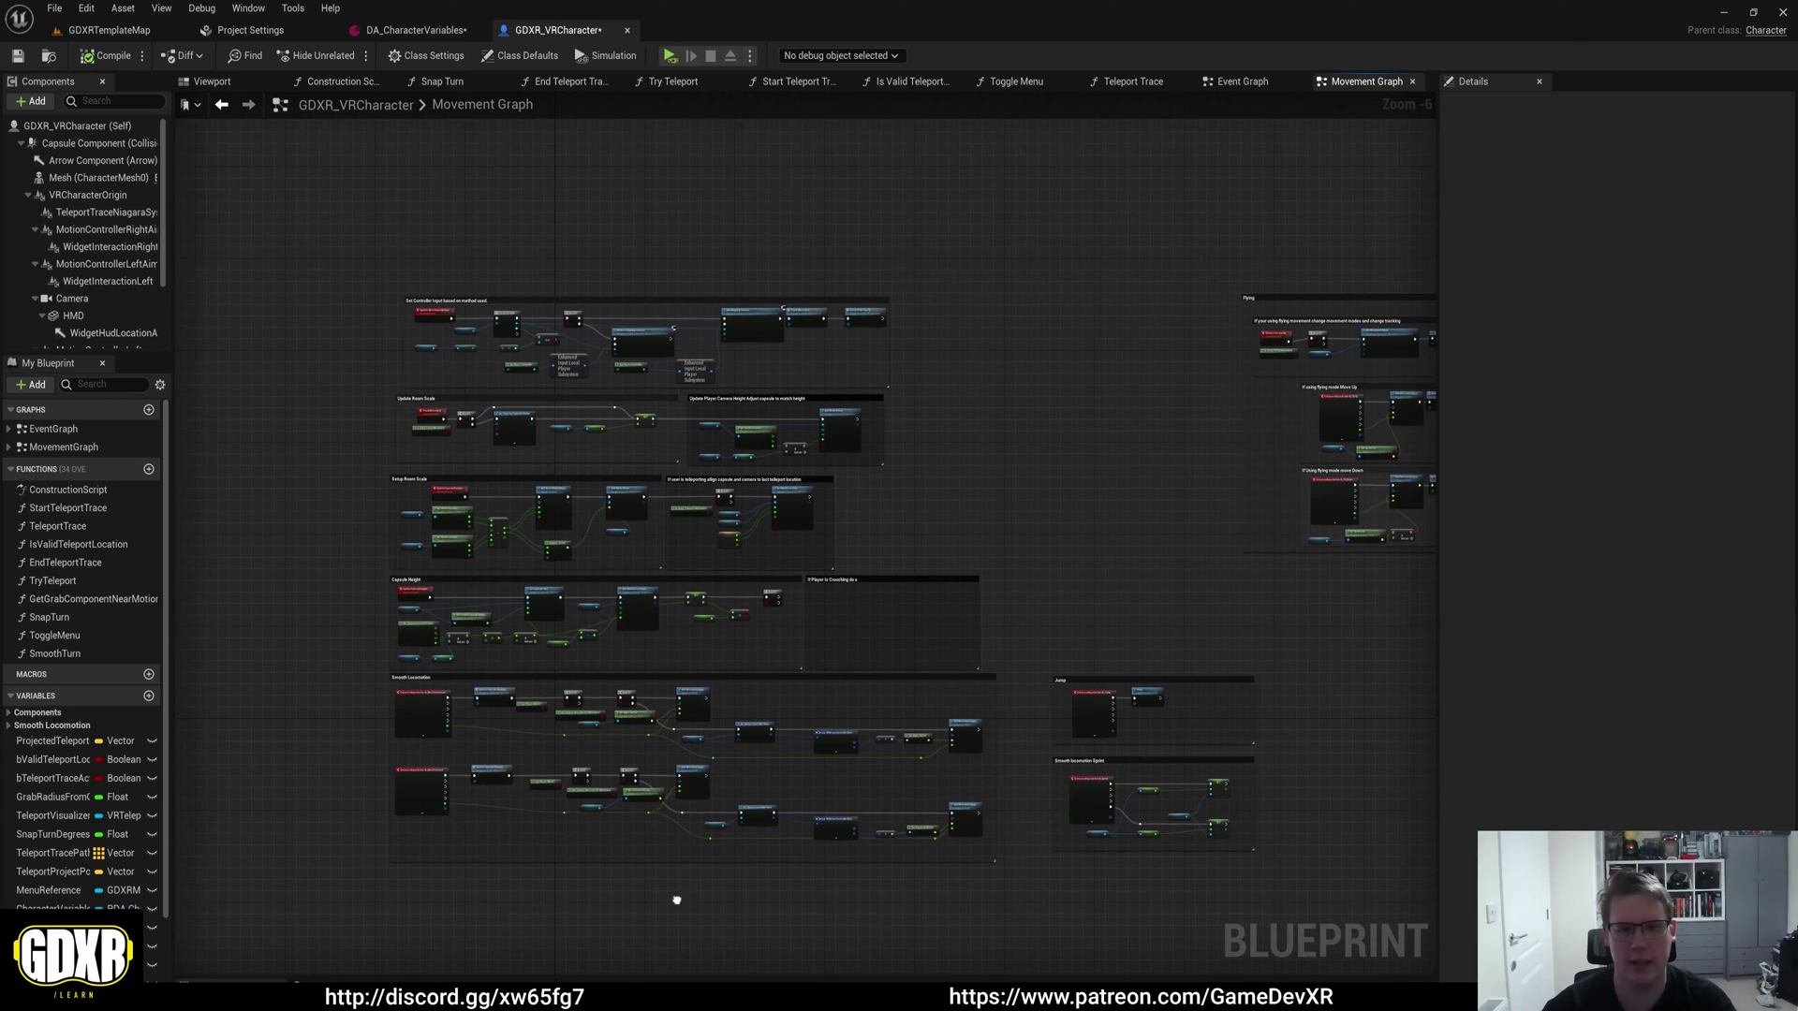
{"action": "left_click_drag", "start_coordinate": [308, 245], "coordinate": [1235, 863]}
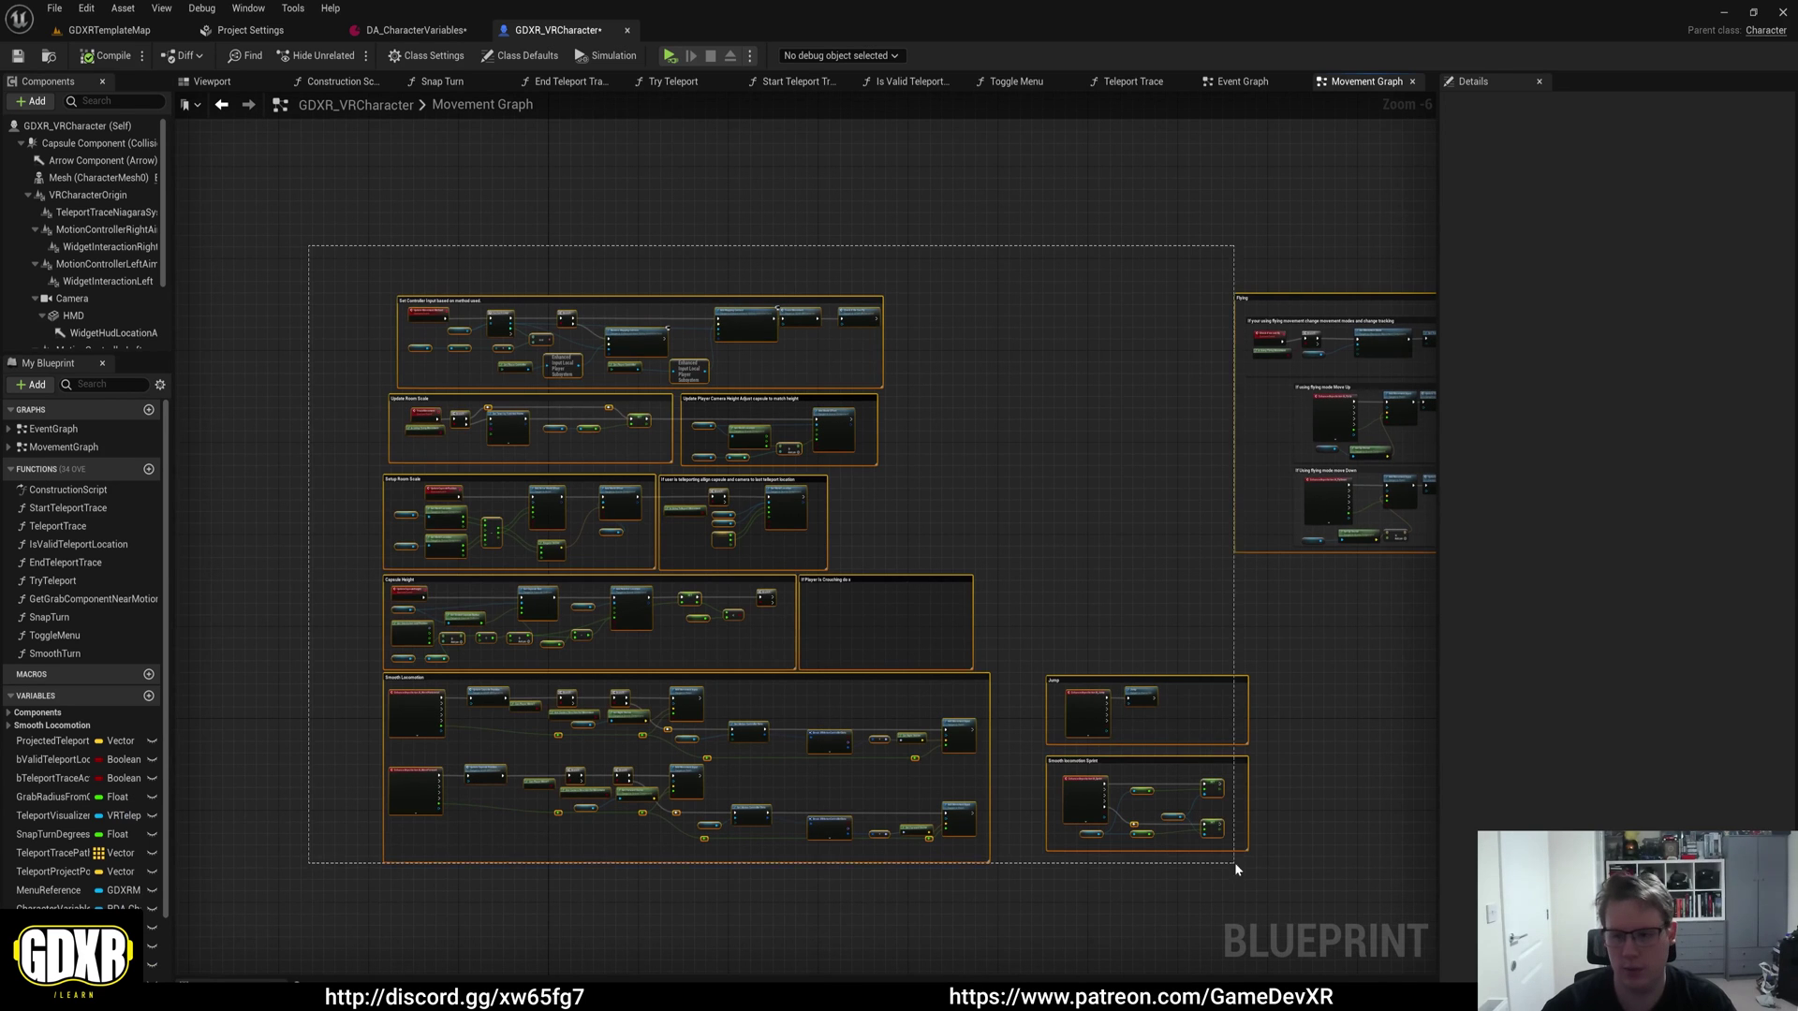
{"action": "left_click", "coordinate": [907, 490]}
{"action": "scroll", "coordinate": [576, 329], "scroll_direction": "up", "scroll_amount": 2}
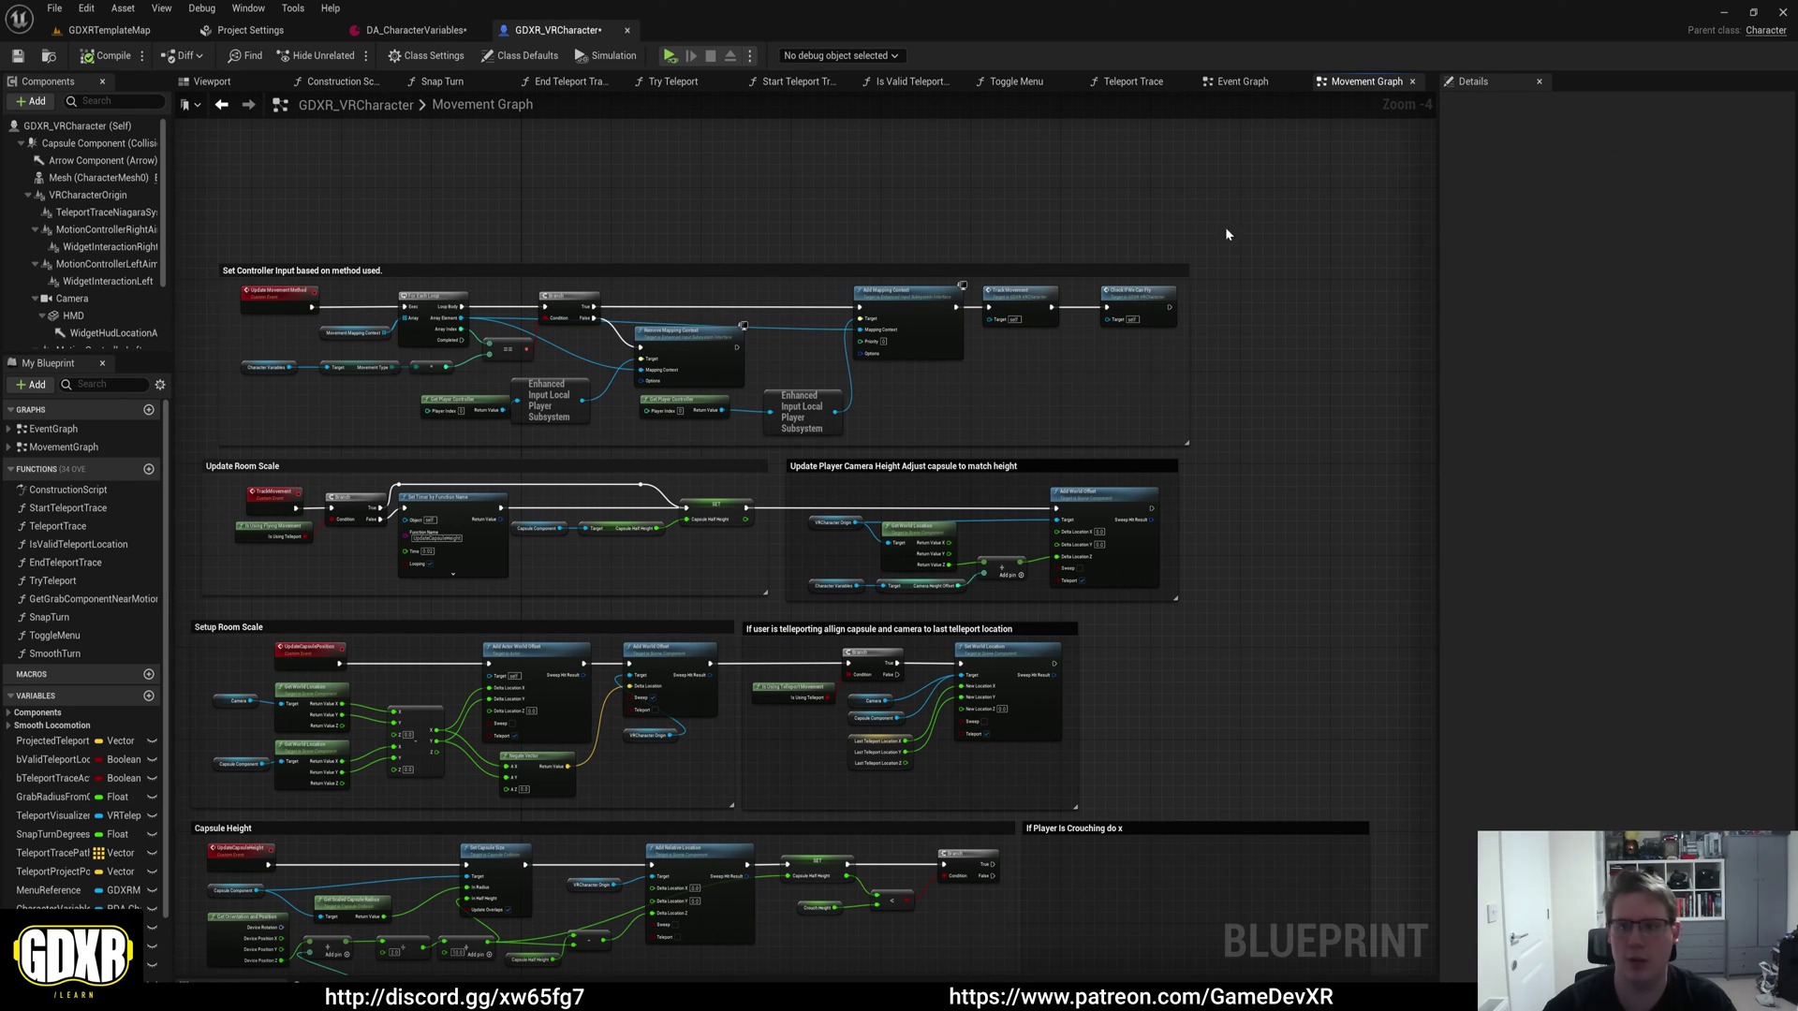
Step: Move the Set Controller Input comment group up above the other movement groups
{"action": "left_click_drag", "start_coordinate": [1235, 222], "coordinate": [198, 453]}
{"action": "left_click_drag", "start_coordinate": [318, 272], "coordinate": [302, 139]}
{"action": "scroll", "coordinate": [931, 277], "scroll_direction": "down", "scroll_amount": 2}
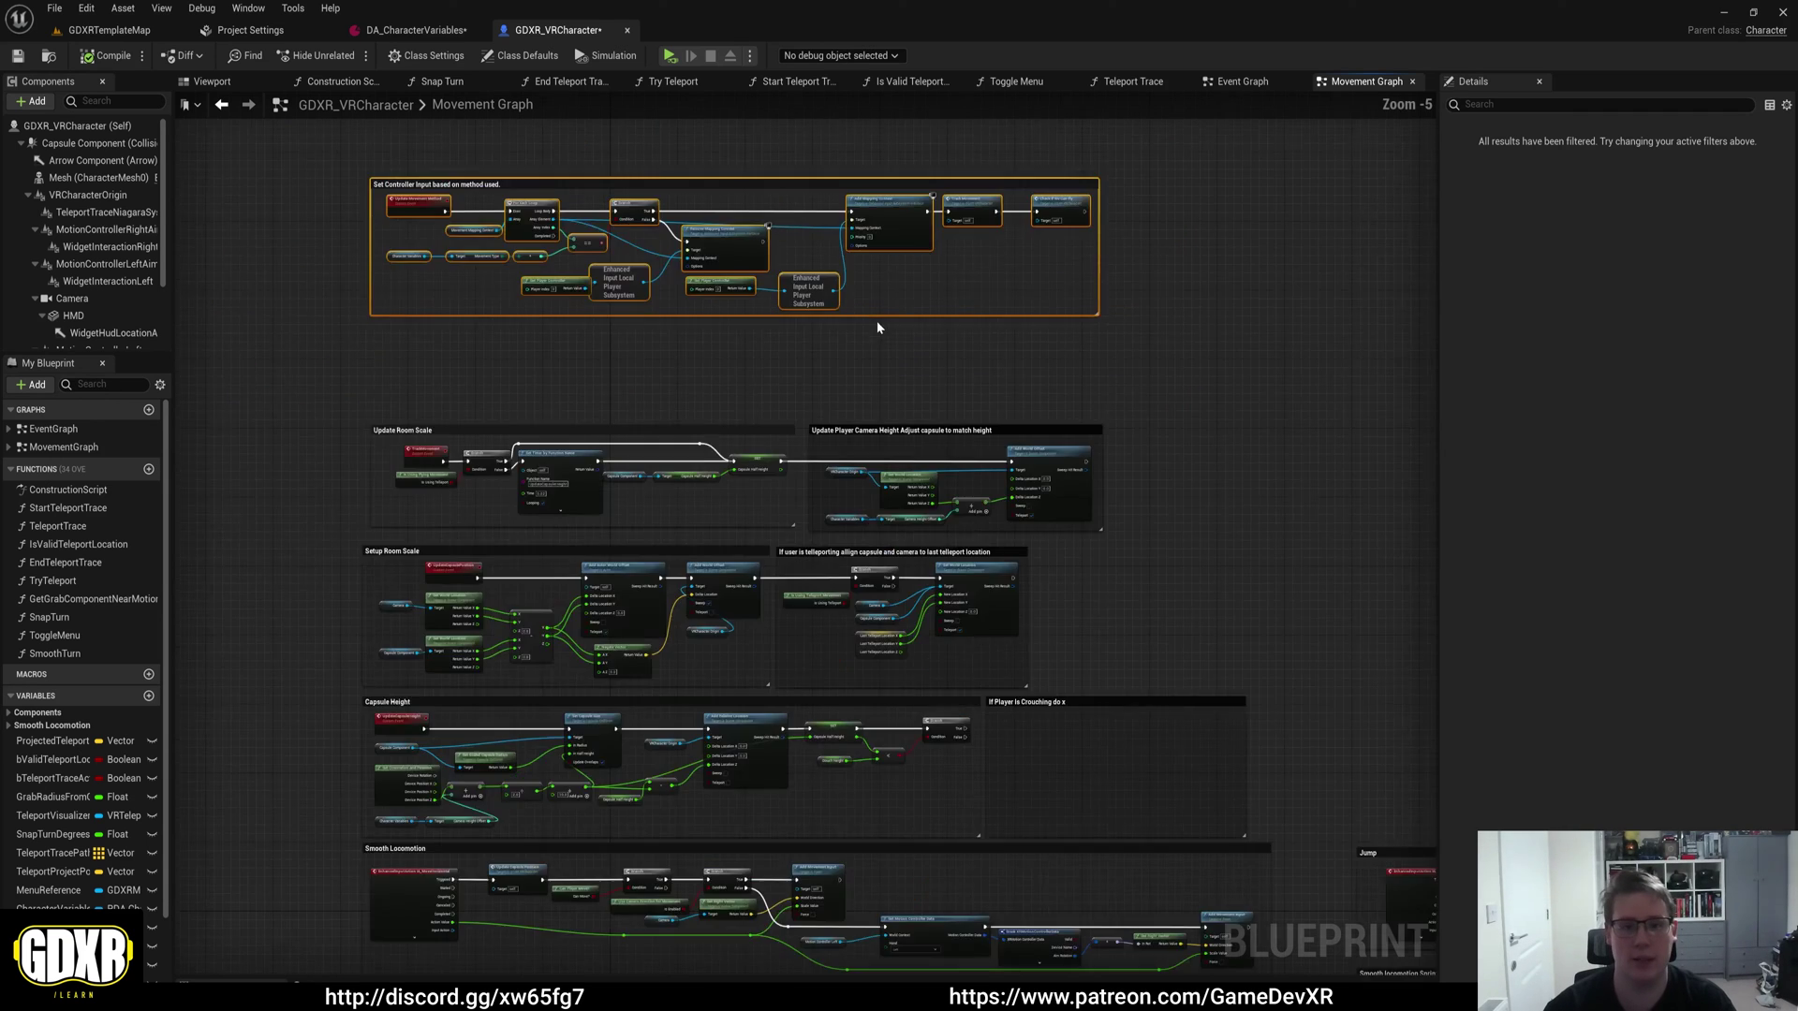
{"action": "right_click_drag", "start_coordinate": [956, 328], "coordinate": [474, 341]}
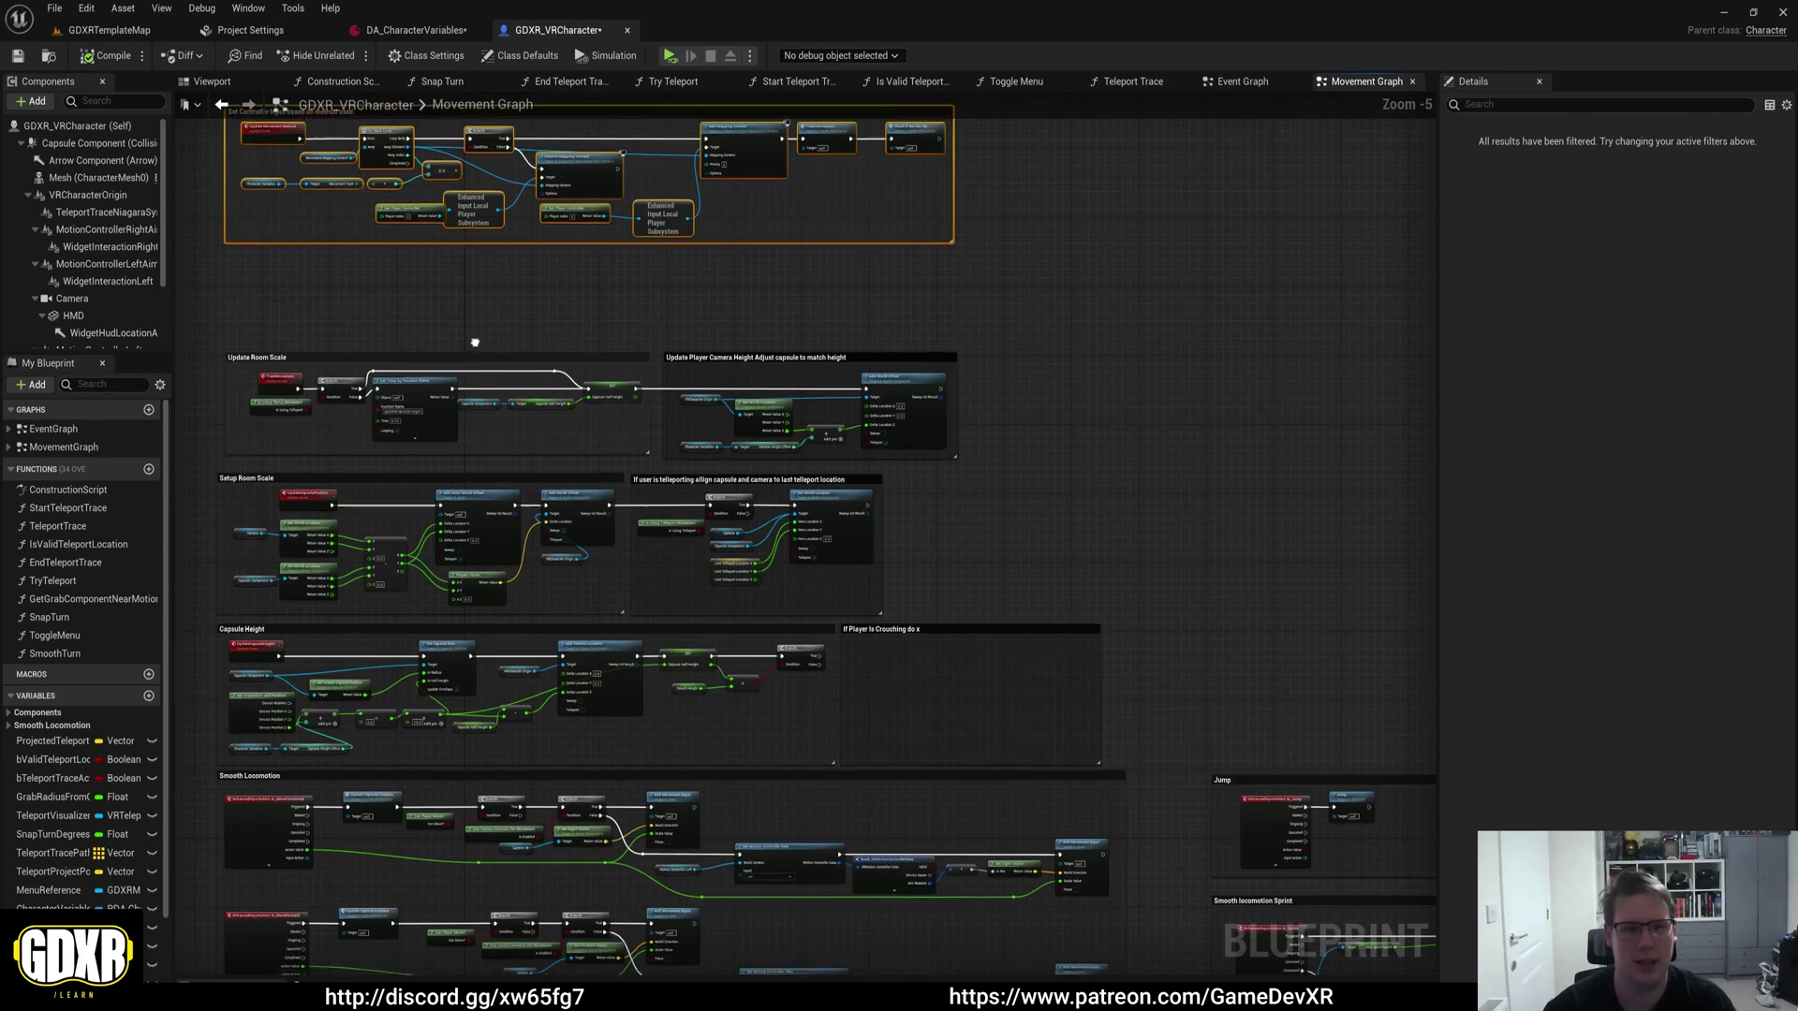
Step: Pan across the graph to inspect the Flying and Shift Movement Location groups
{"action": "scroll", "coordinate": [390, 272], "scroll_direction": "up", "scroll_amount": 1}
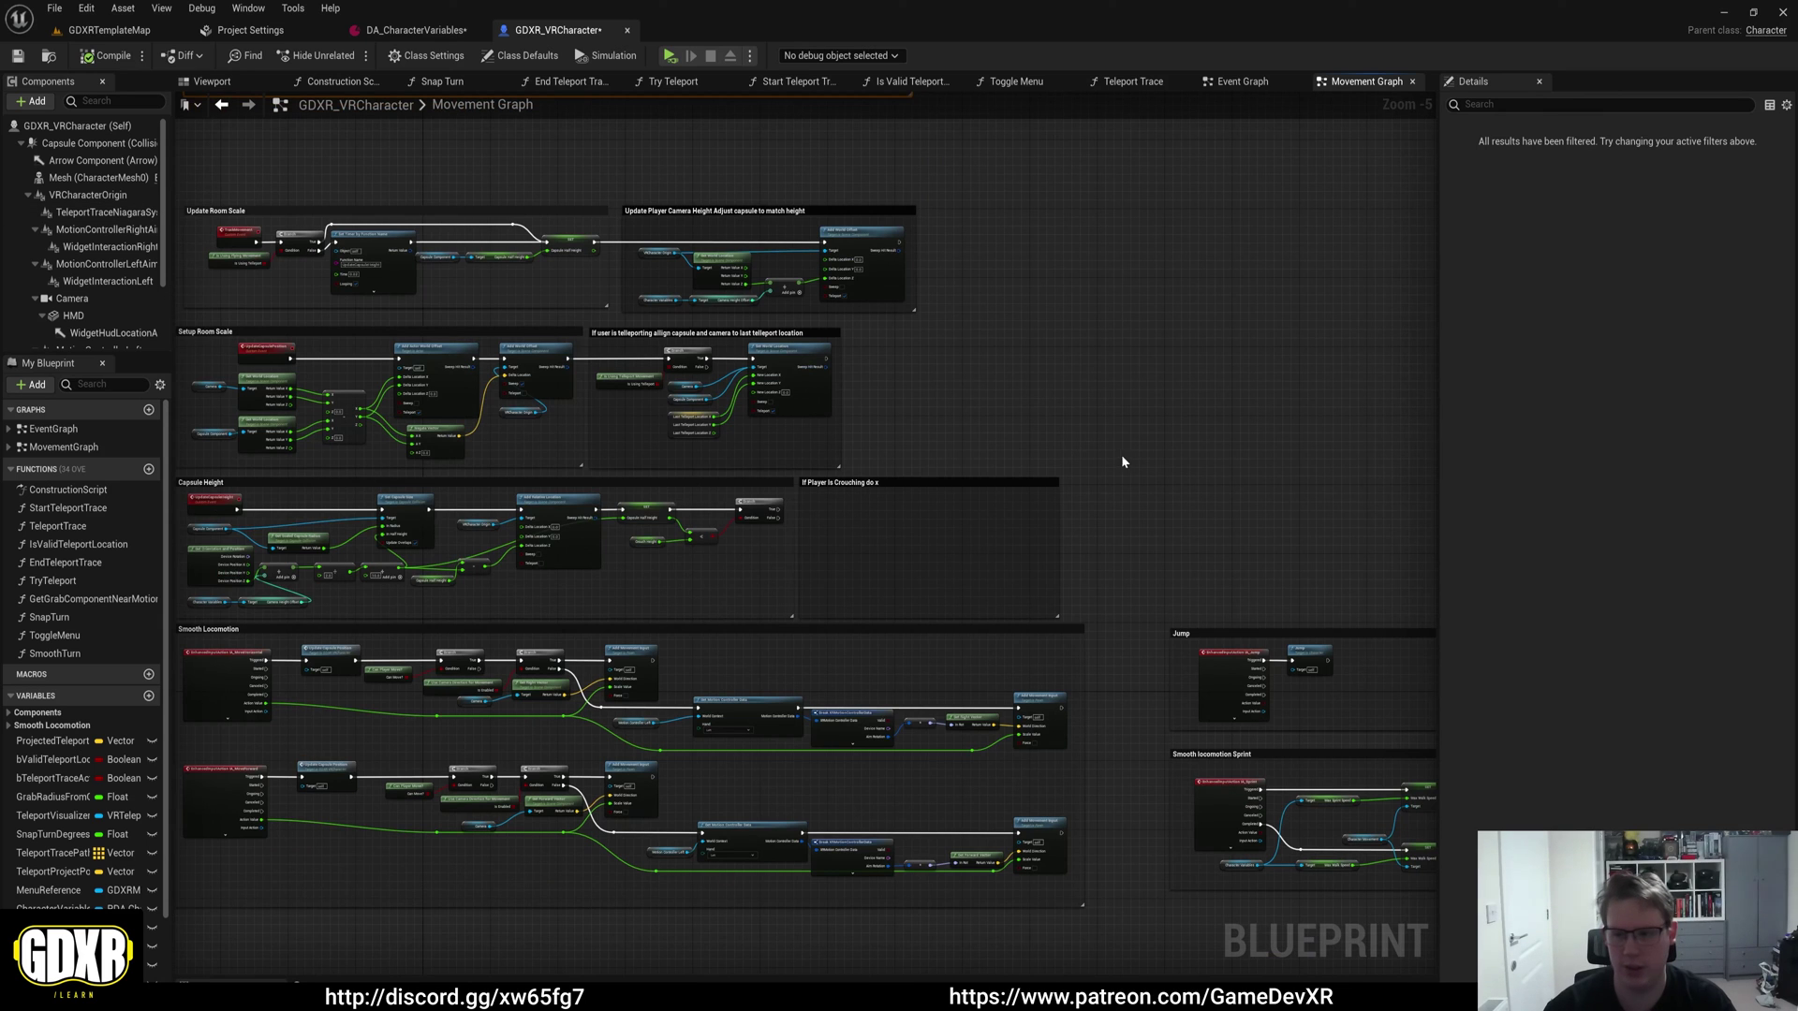
{"action": "scroll", "coordinate": [1094, 427], "scroll_direction": "down", "scroll_amount": 1}
{"action": "right_click_drag", "start_coordinate": [1096, 430], "coordinate": [867, 450]}
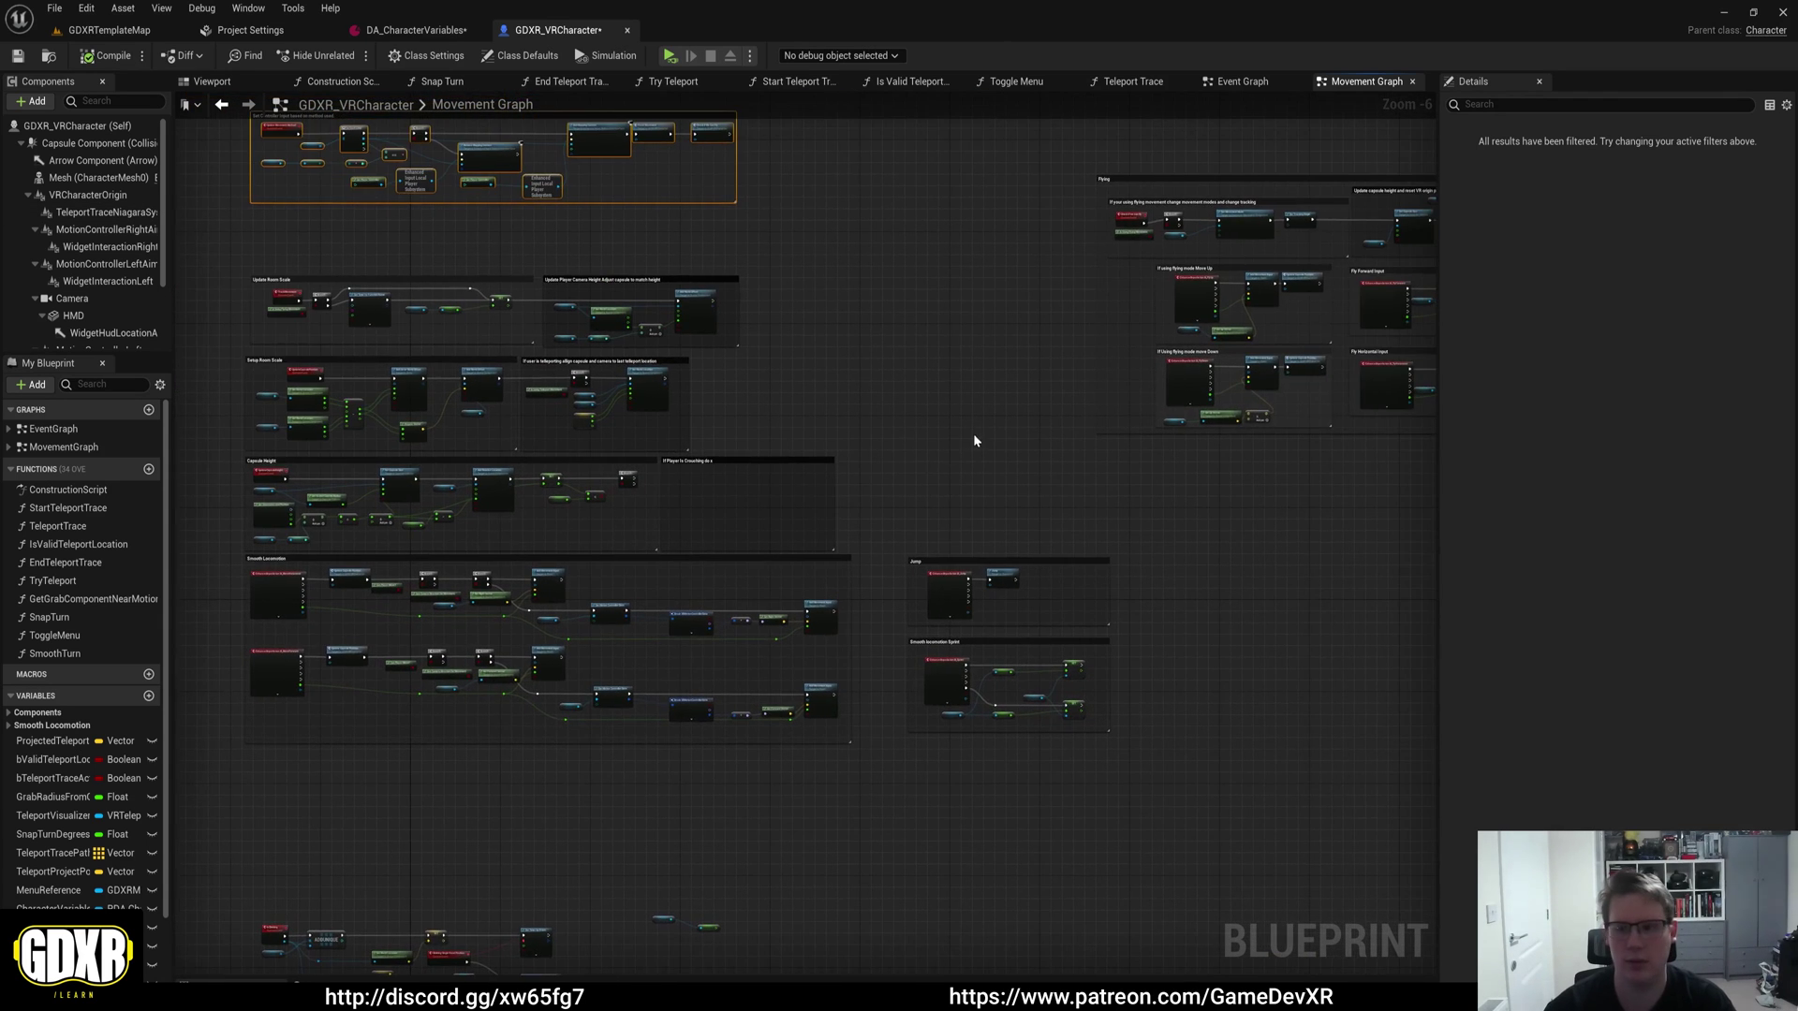
{"action": "right_click_drag", "start_coordinate": [974, 438], "coordinate": [511, 511]}
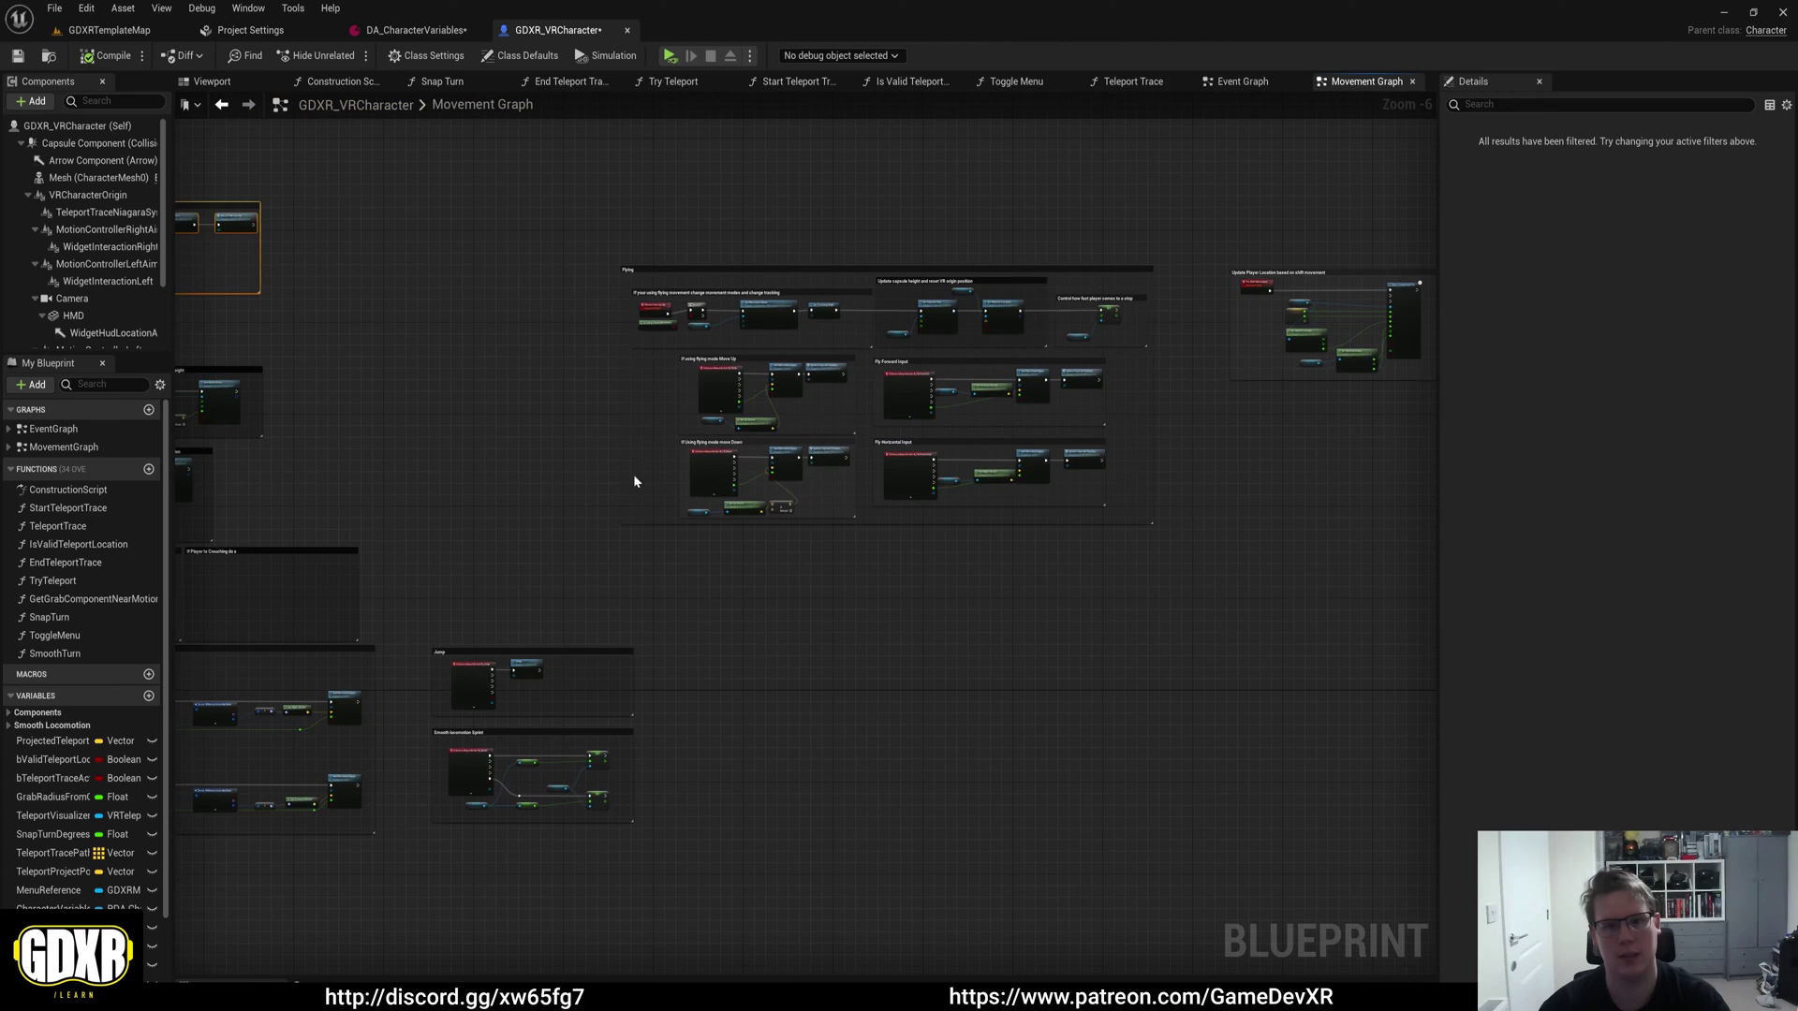
{"action": "scroll", "coordinate": [1077, 375], "scroll_direction": "up", "scroll_amount": 2}
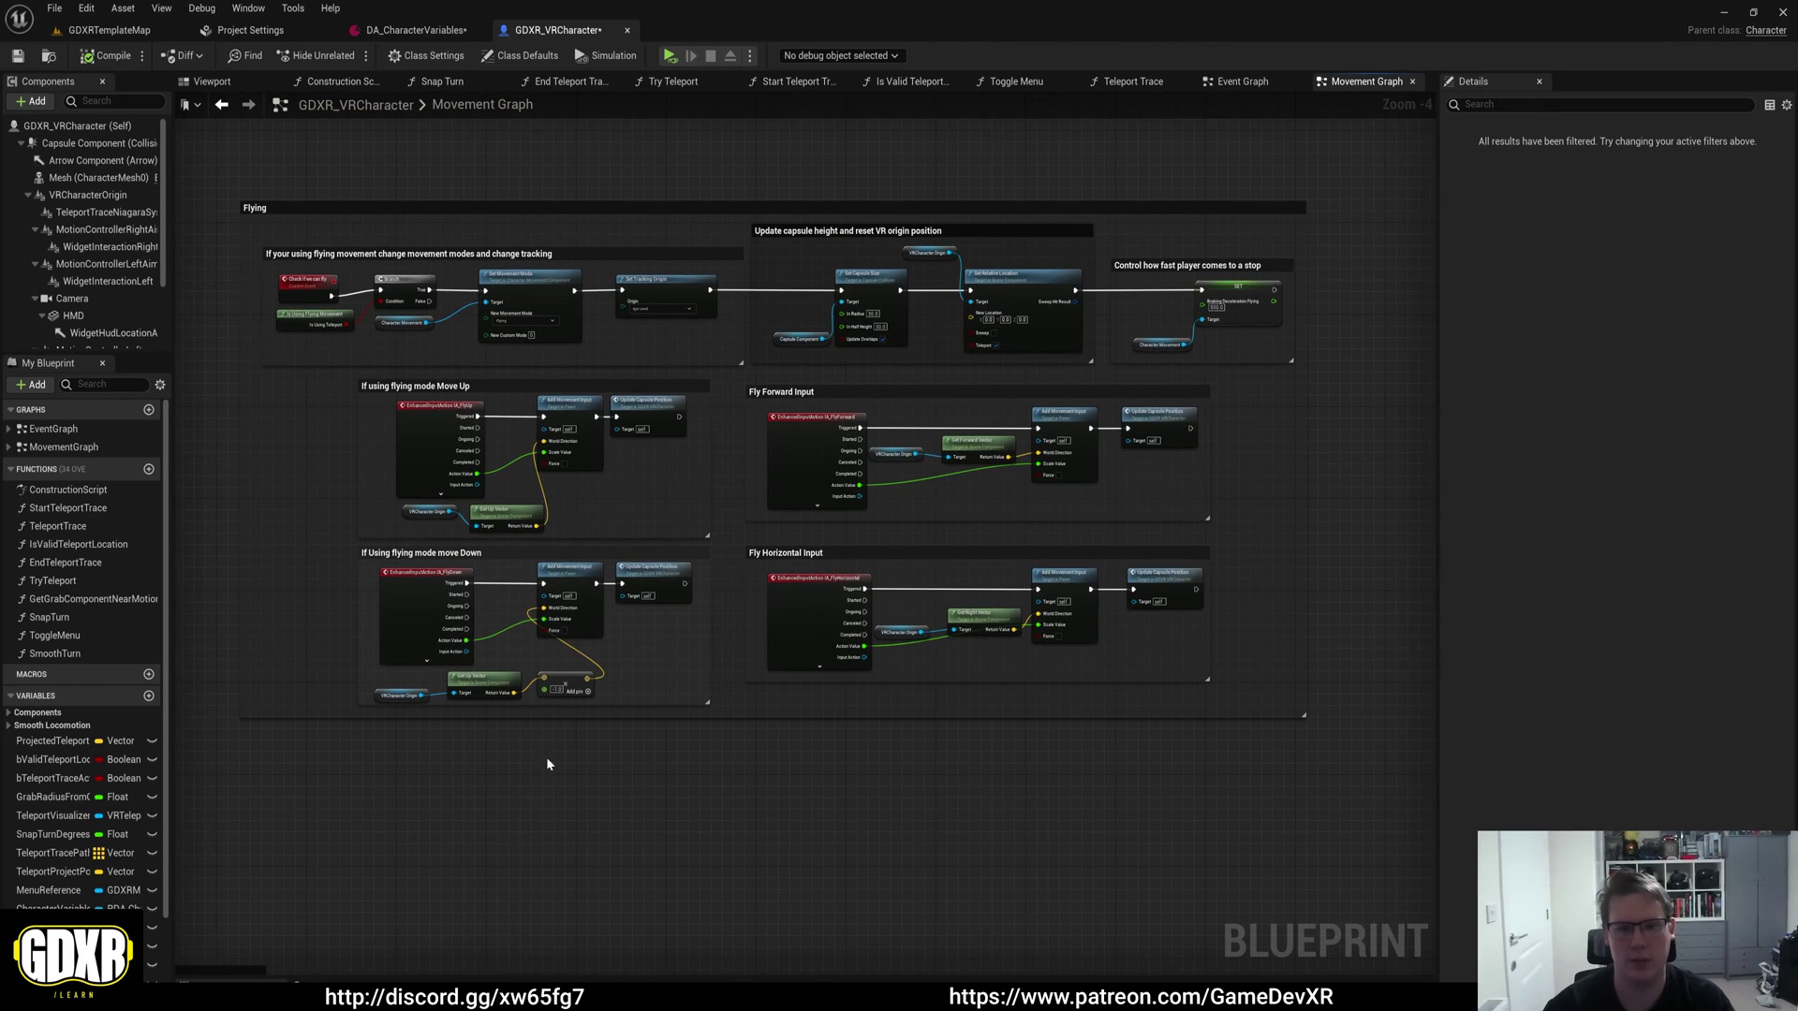
{"action": "right_click_drag", "start_coordinate": [1374, 407], "coordinate": [460, 488]}
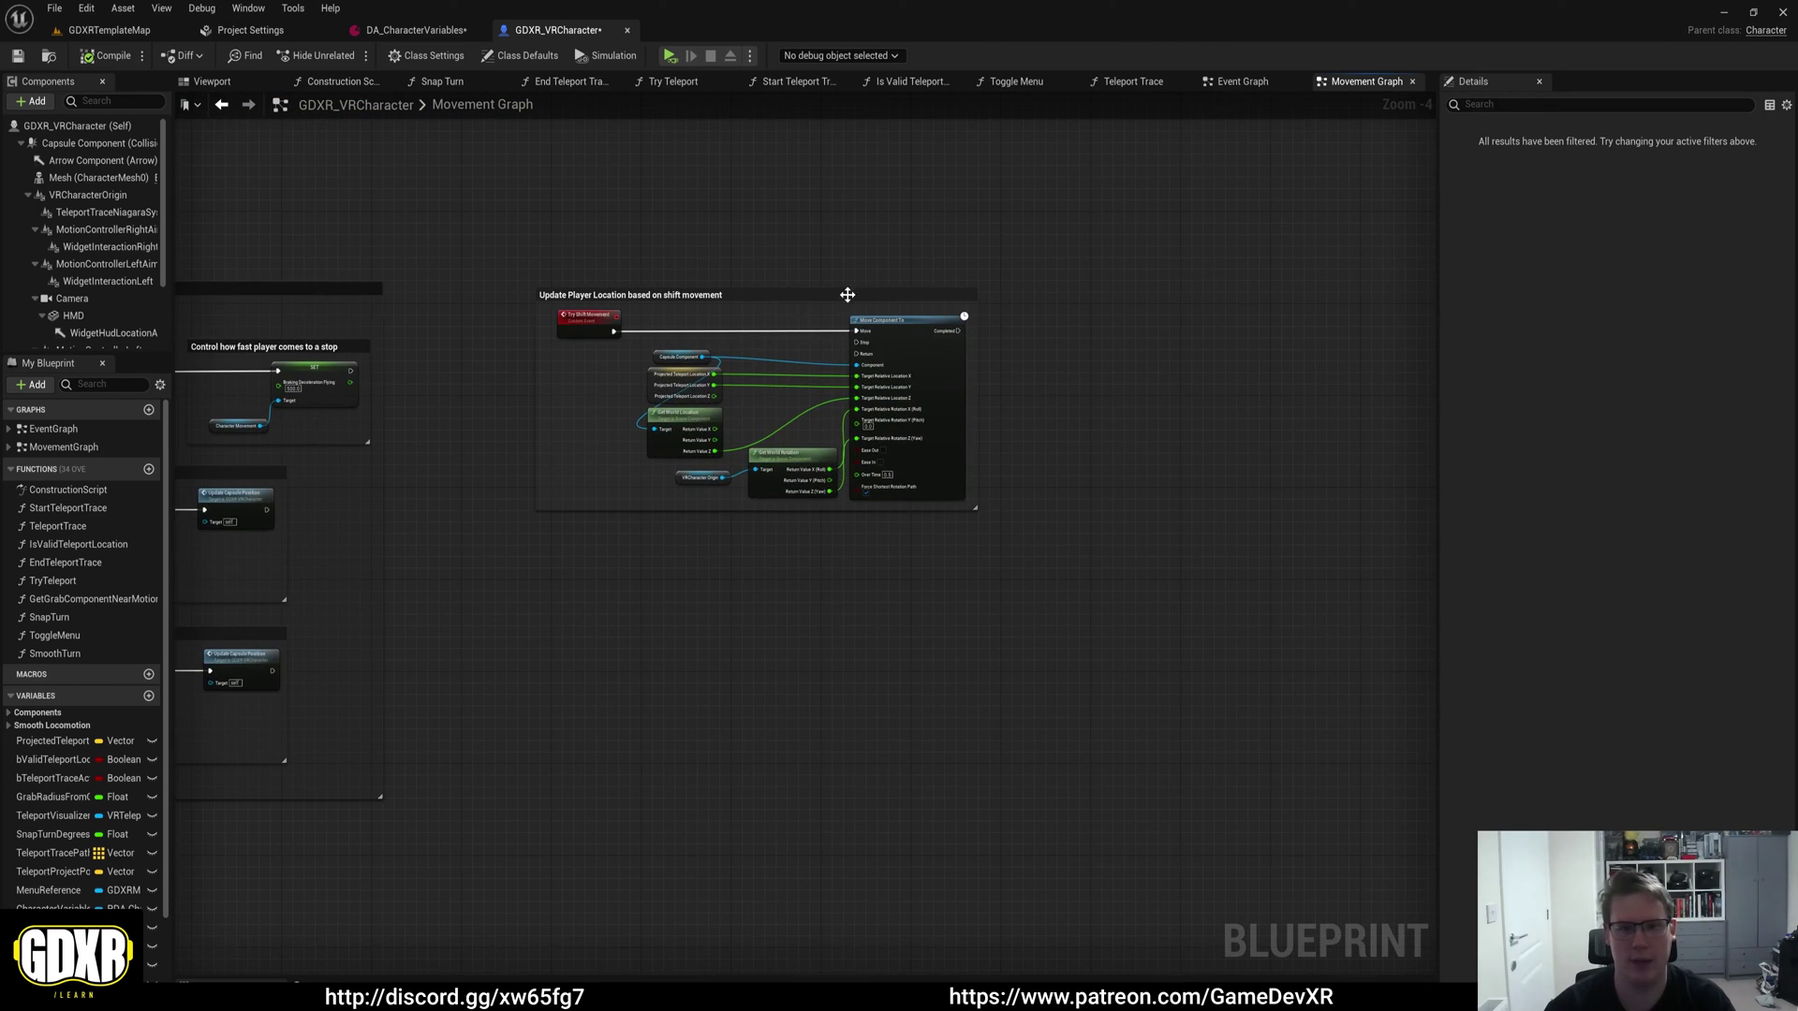
{"action": "scroll", "coordinate": [759, 327], "scroll_direction": "up", "scroll_amount": 2}
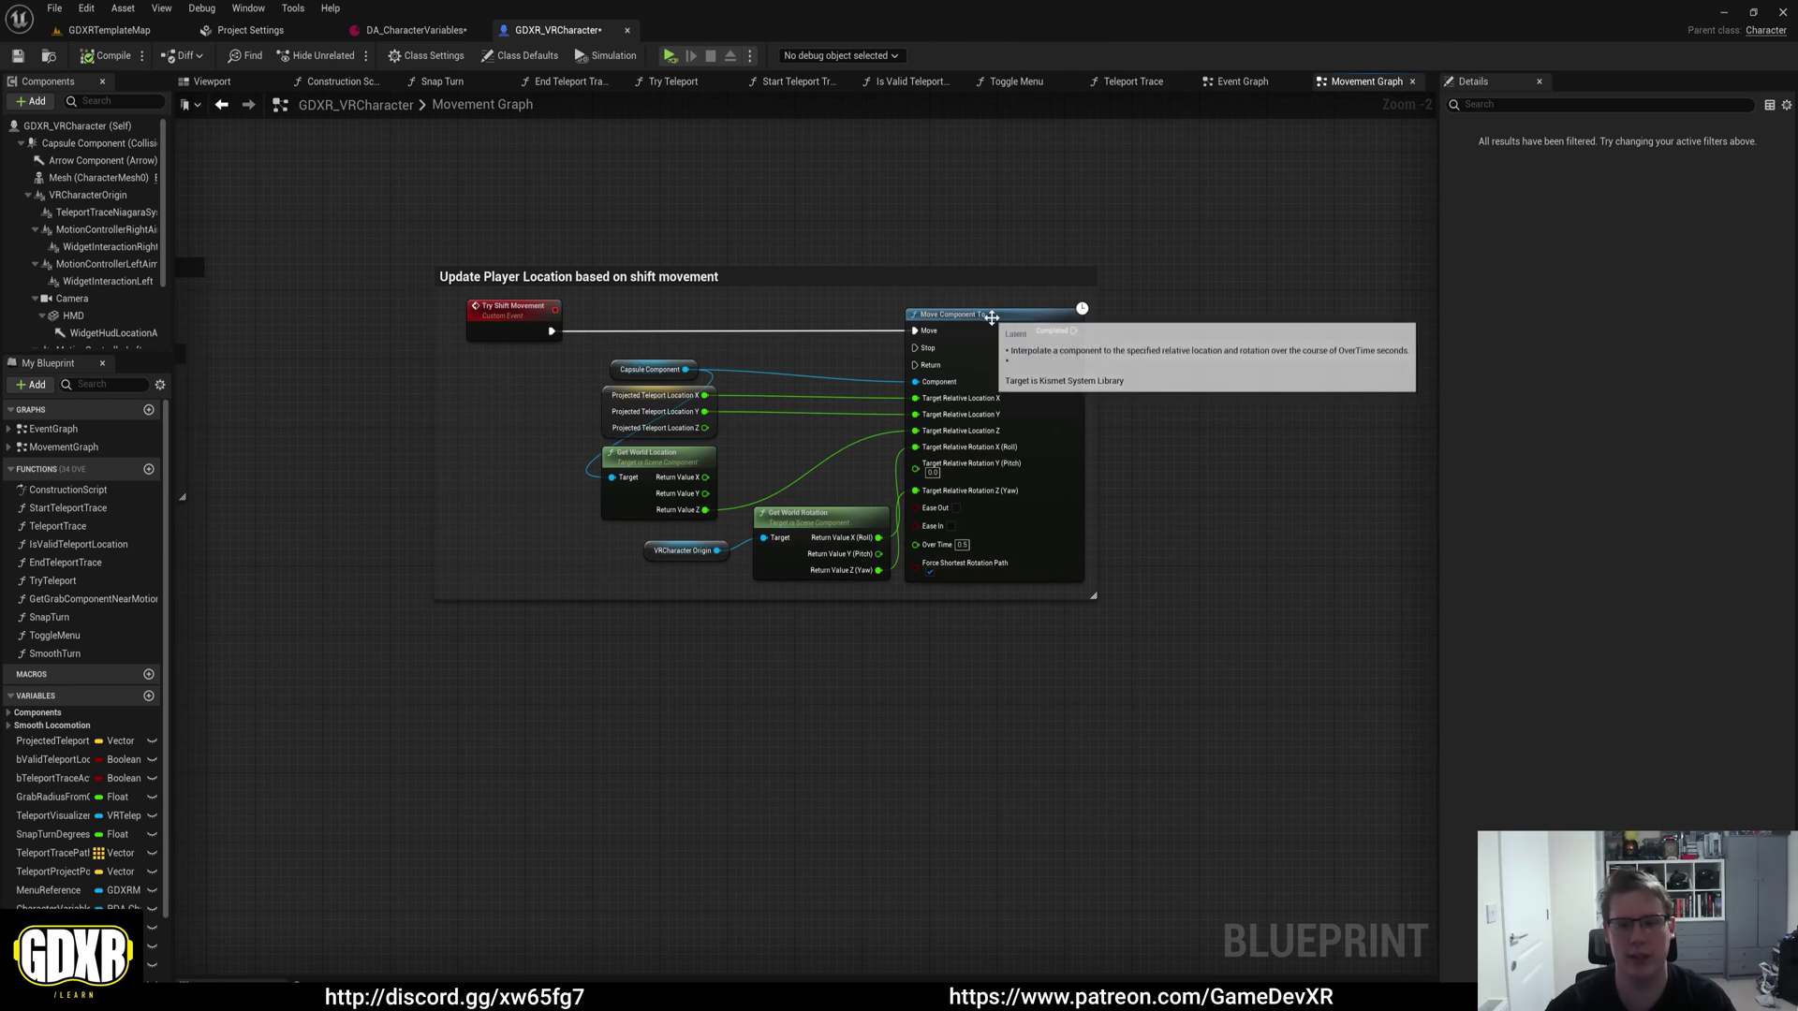
{"action": "scroll", "coordinate": [742, 301], "scroll_direction": "down", "scroll_amount": 4}
Step: Pan back to the main and left-hand groups, then return to the GDXRTemplateMap level editor
{"action": "right_click_drag", "start_coordinate": [566, 382], "coordinate": [1217, 336]}
{"action": "scroll", "coordinate": [1218, 336], "scroll_direction": "down", "scroll_amount": 2}
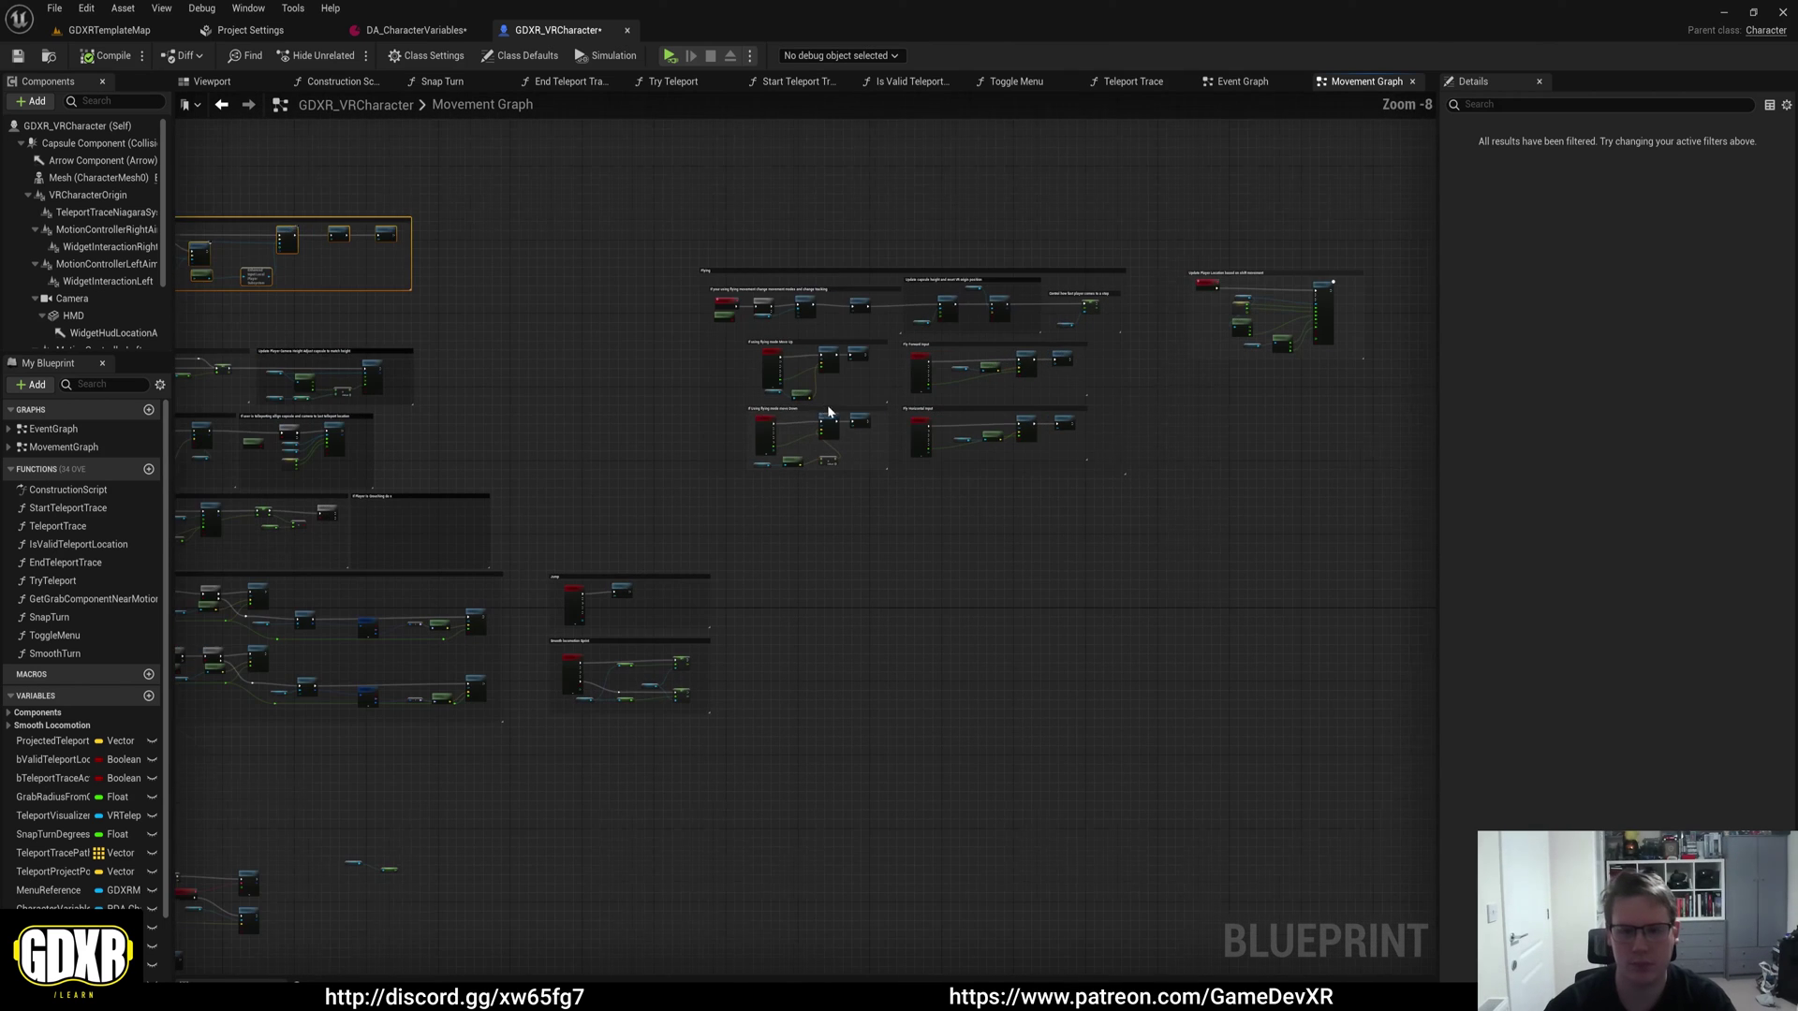
{"action": "right_click_drag", "start_coordinate": [1052, 490], "coordinate": [1312, 441]}
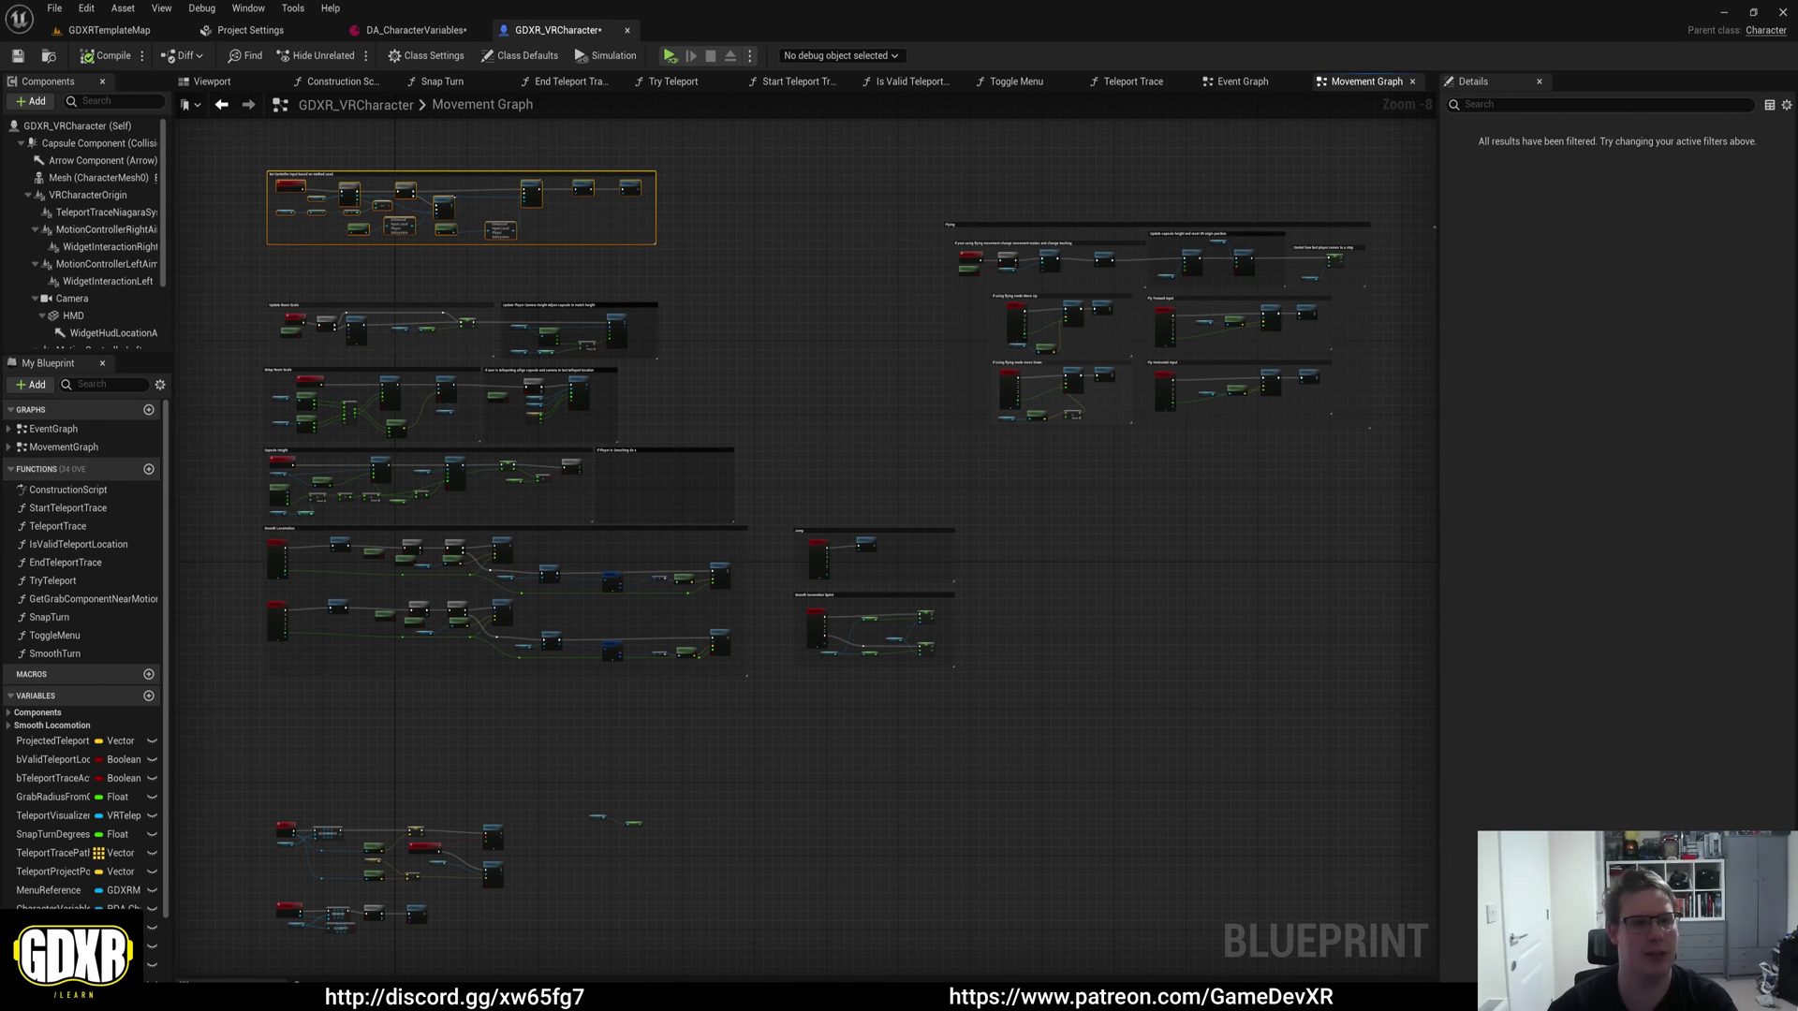
{"action": "left_click", "coordinate": [101, 31]}
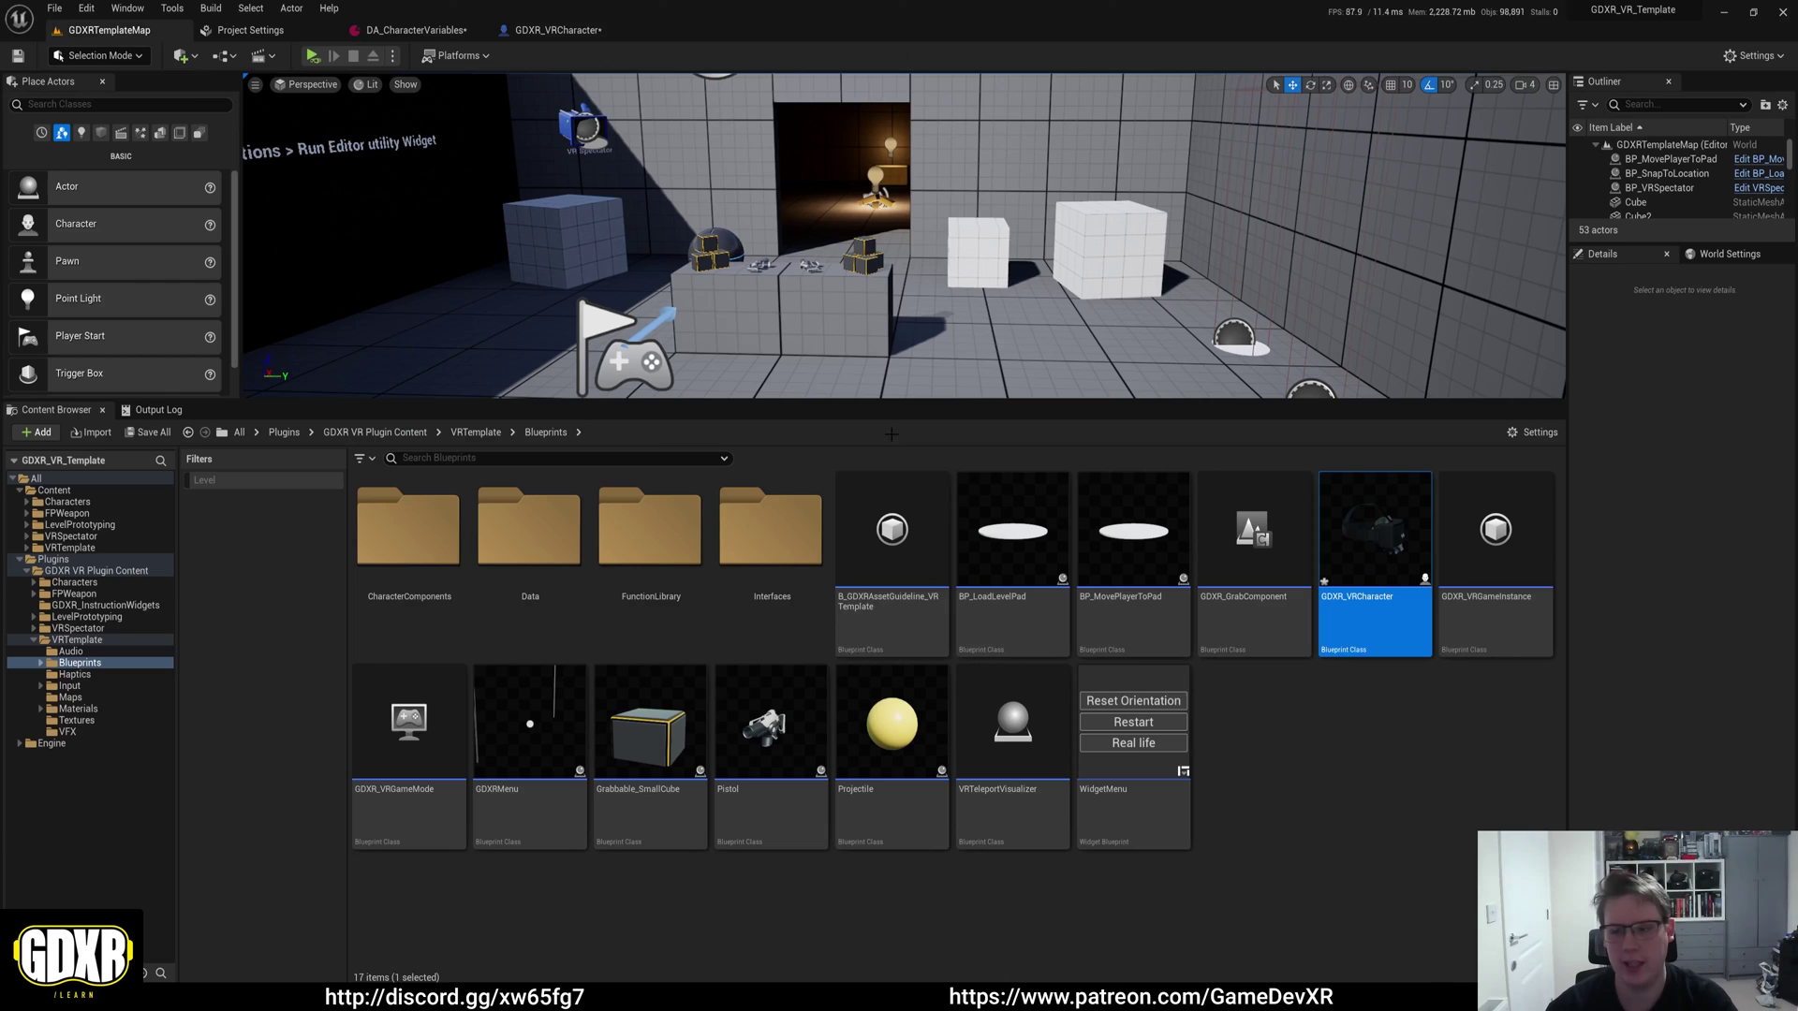
{"action": "left_click", "coordinate": [1322, 759]}
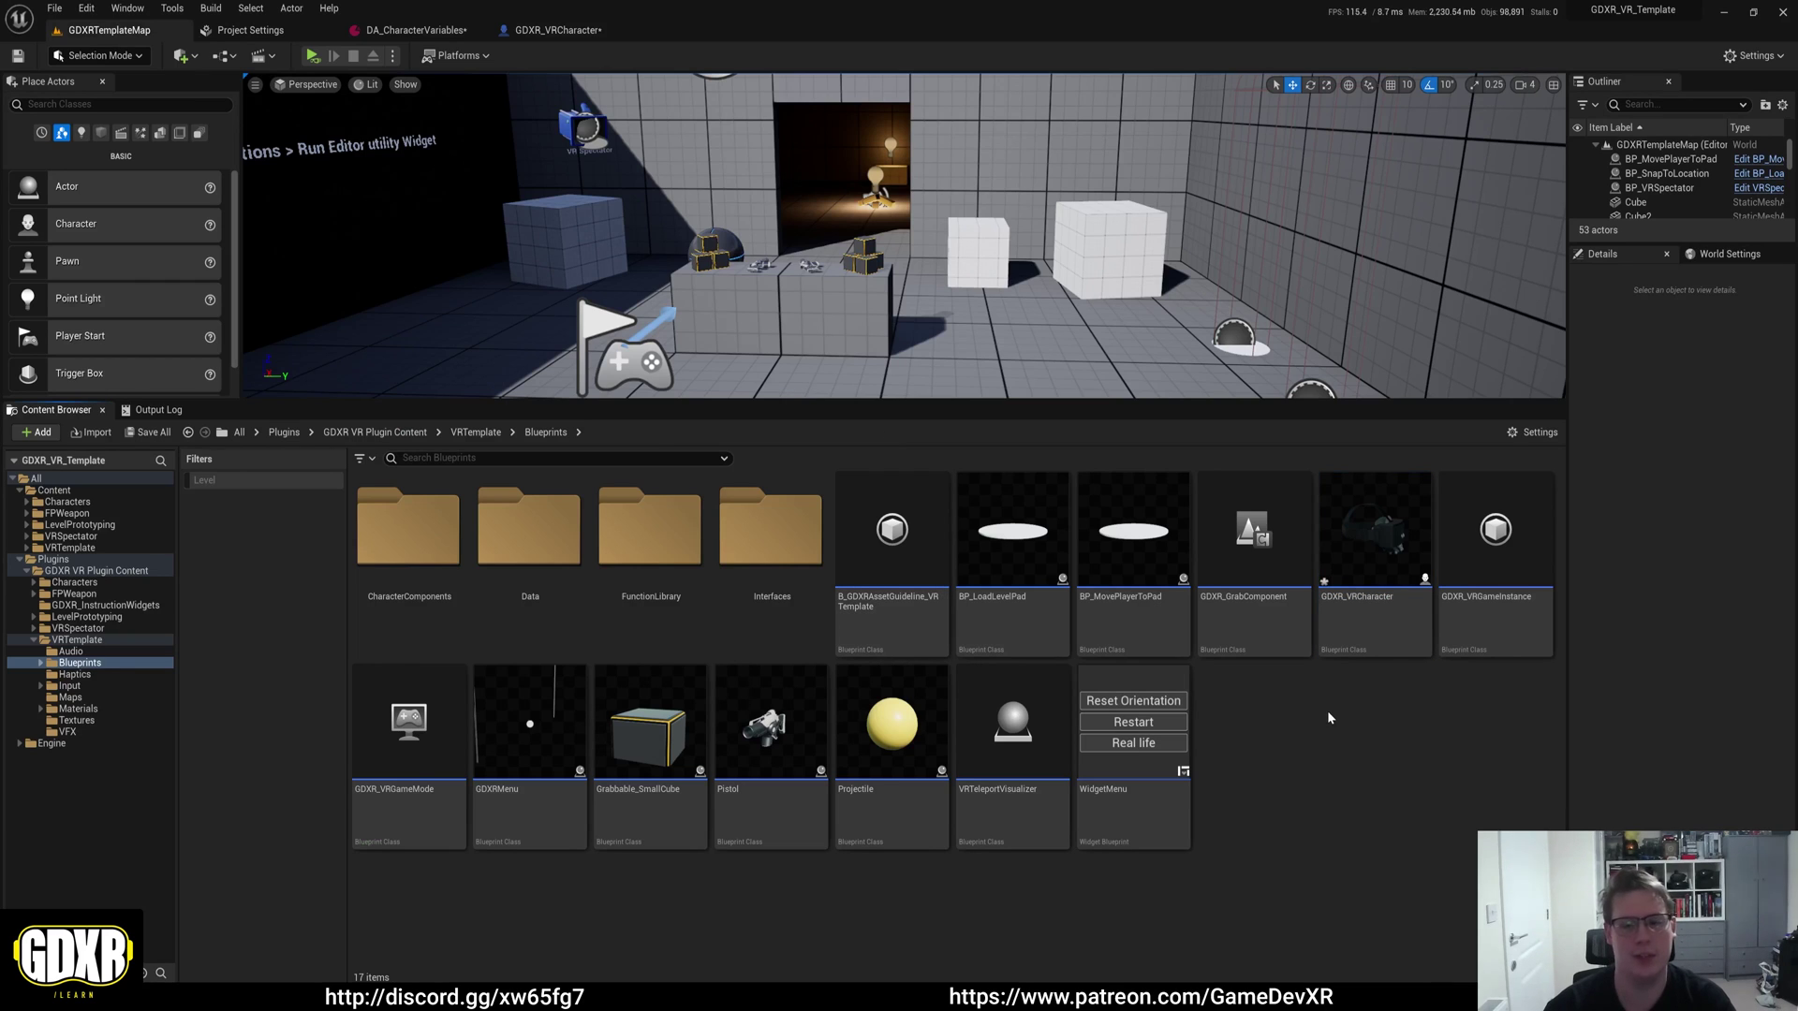